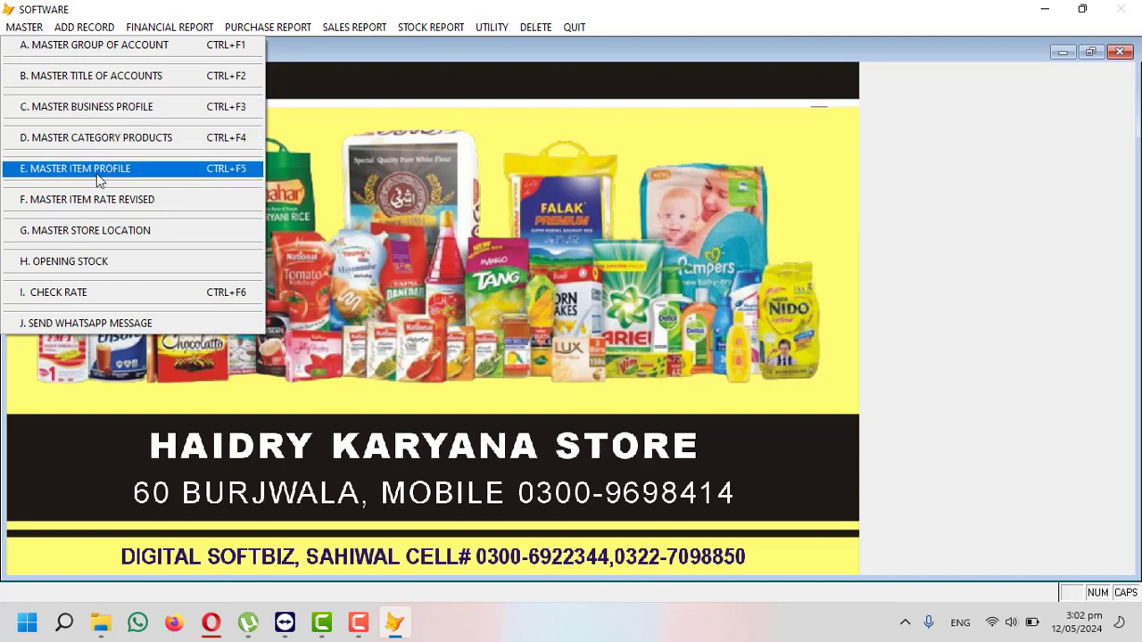
- In full table view of Master Group of Accounts, rename group 04 to 'PAYABLE / SUPPLEIR'
{"action": "left_click", "coordinate": [81, 50]}
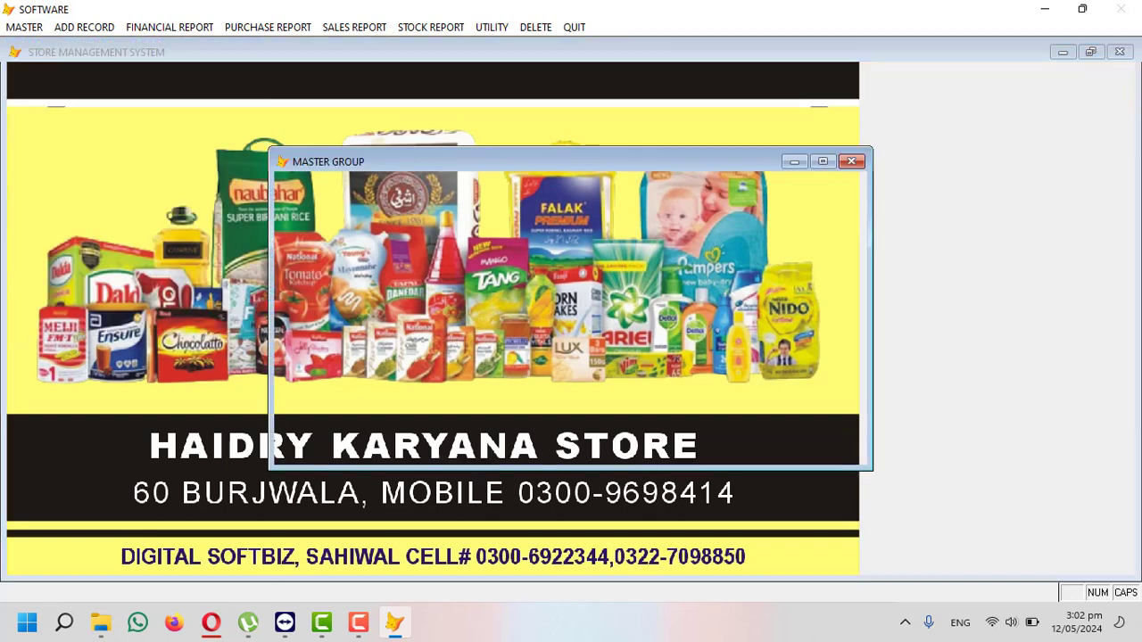
{"action": "left_click", "coordinate": [557, 434]}
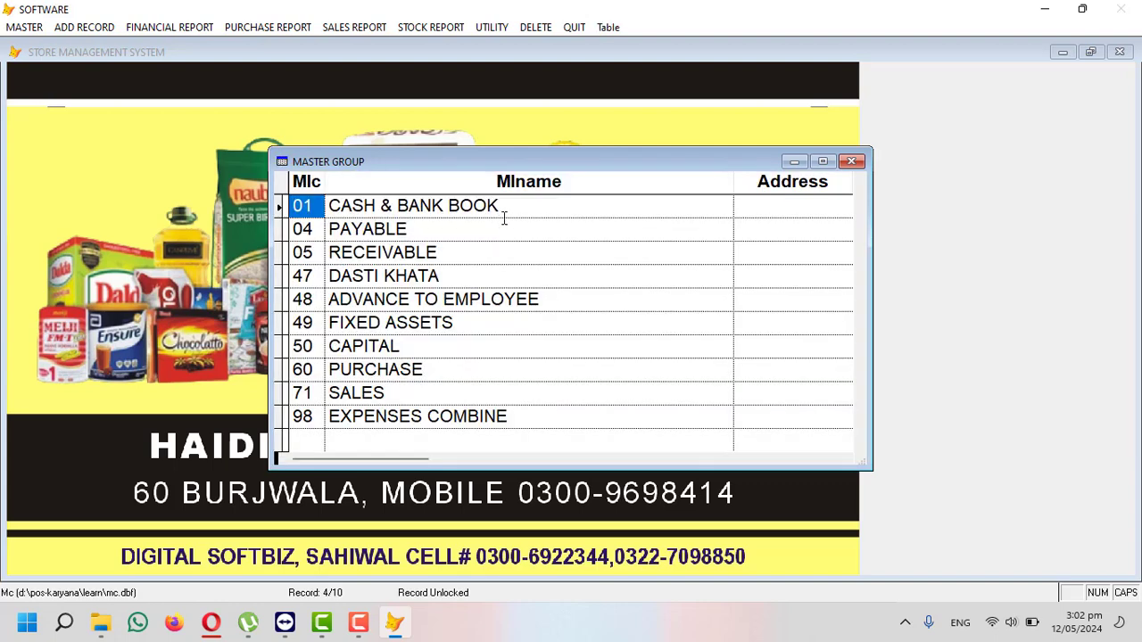
{"action": "left_click_drag", "start_coordinate": [514, 206], "coordinate": [312, 206]}
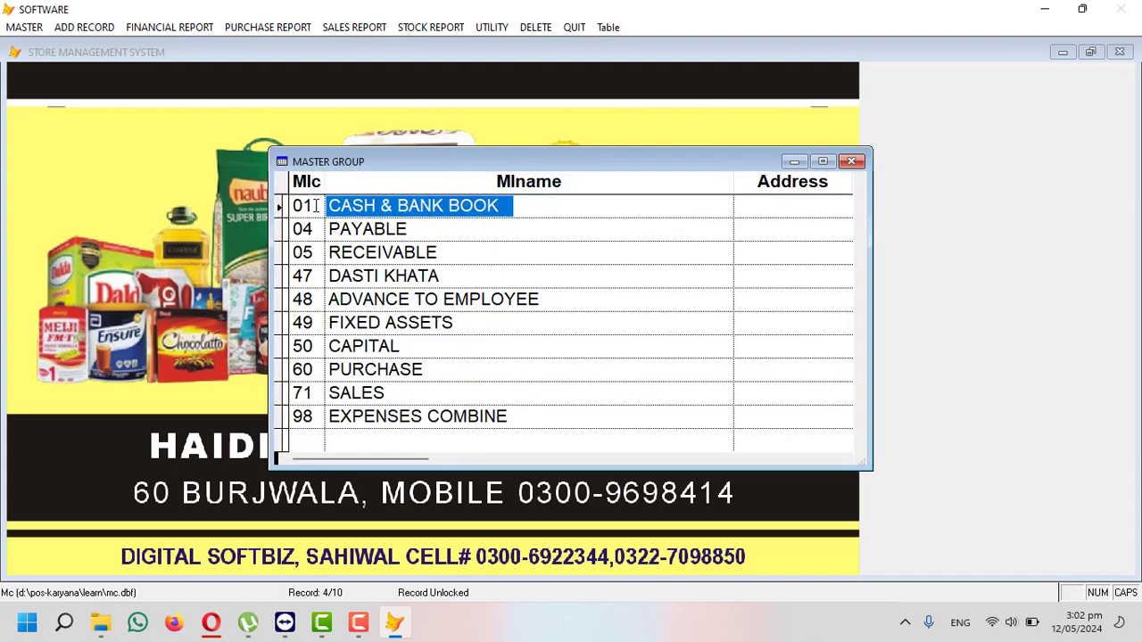
{"action": "left_click", "coordinate": [297, 206]}
{"action": "left_click_drag", "start_coordinate": [409, 228], "coordinate": [325, 230]}
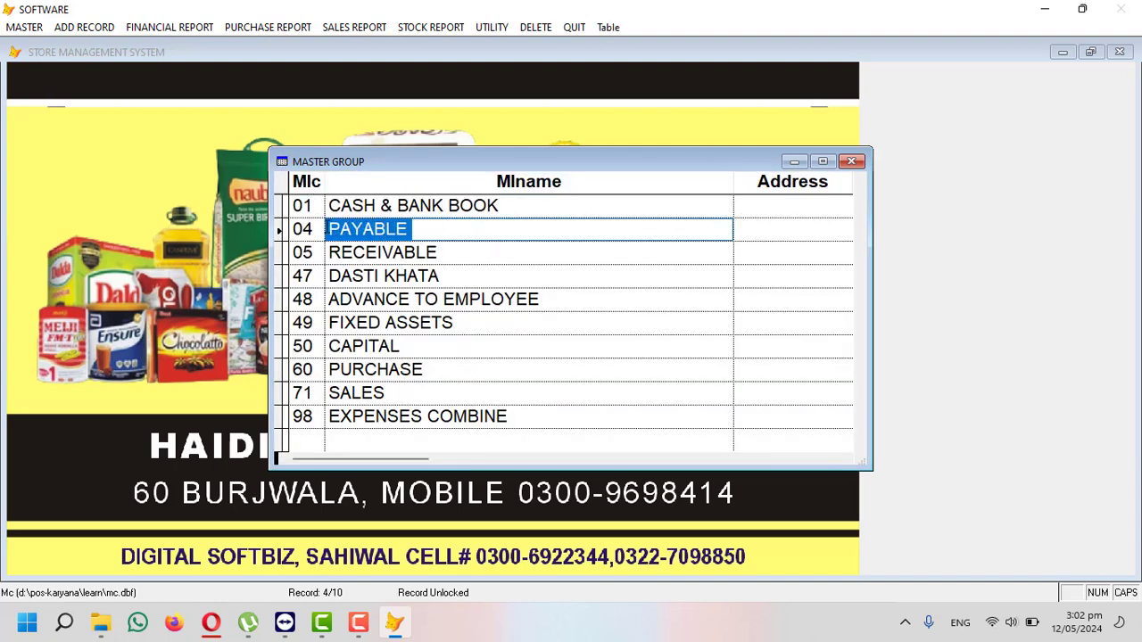
{"action": "left_click", "coordinate": [438, 231]}
{"action": "type", "text": "/ "}
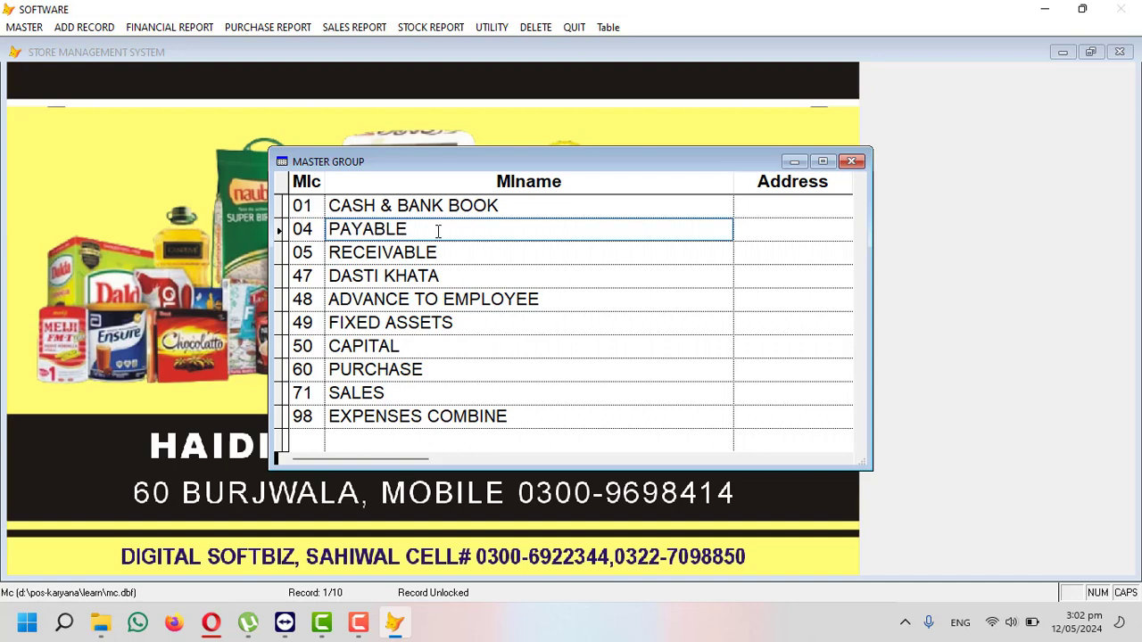
{"action": "type", "text": "SUPPLEIR"}
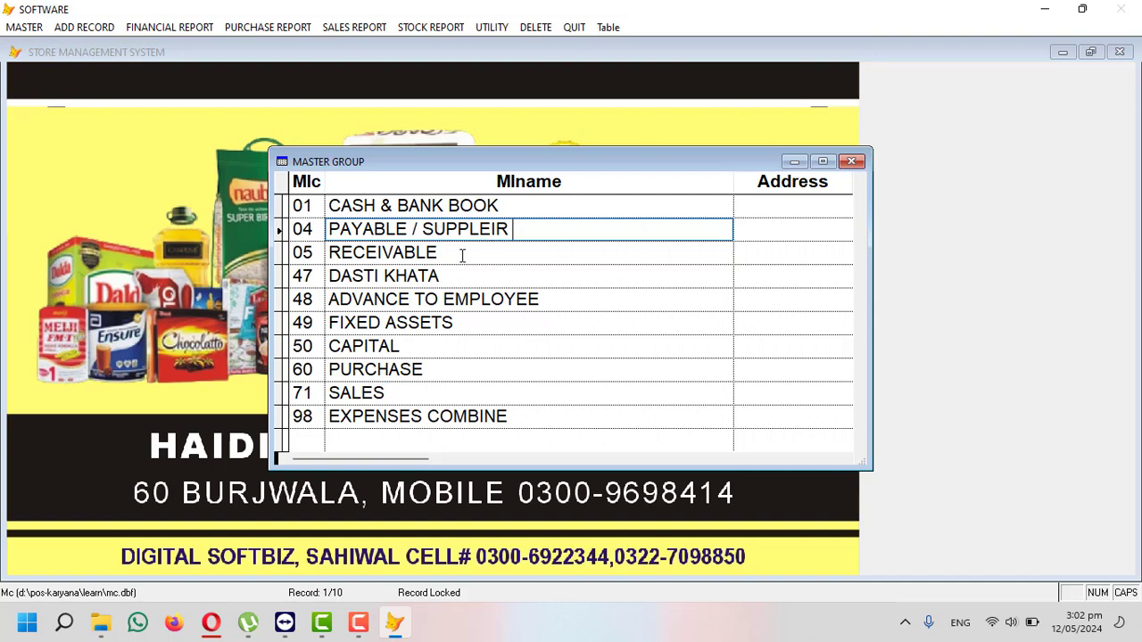
- Browse the remaining account groups from RECEIVABLE through EXPENSES COMBINE (code 98)
{"action": "left_click", "coordinate": [456, 256]}
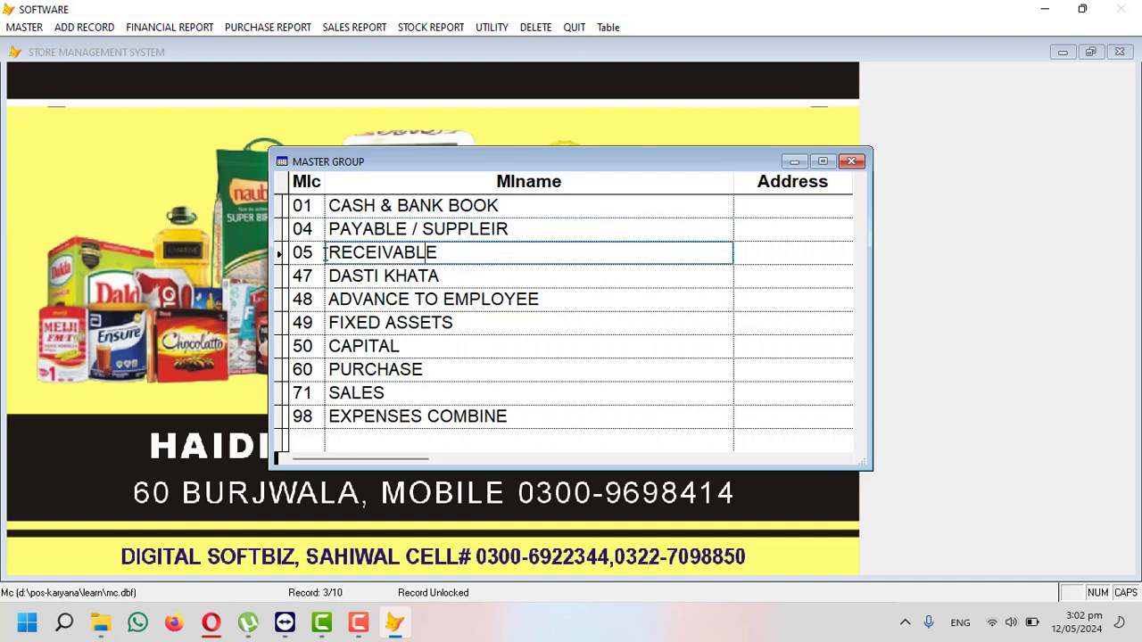
{"action": "left_click", "coordinate": [453, 277]}
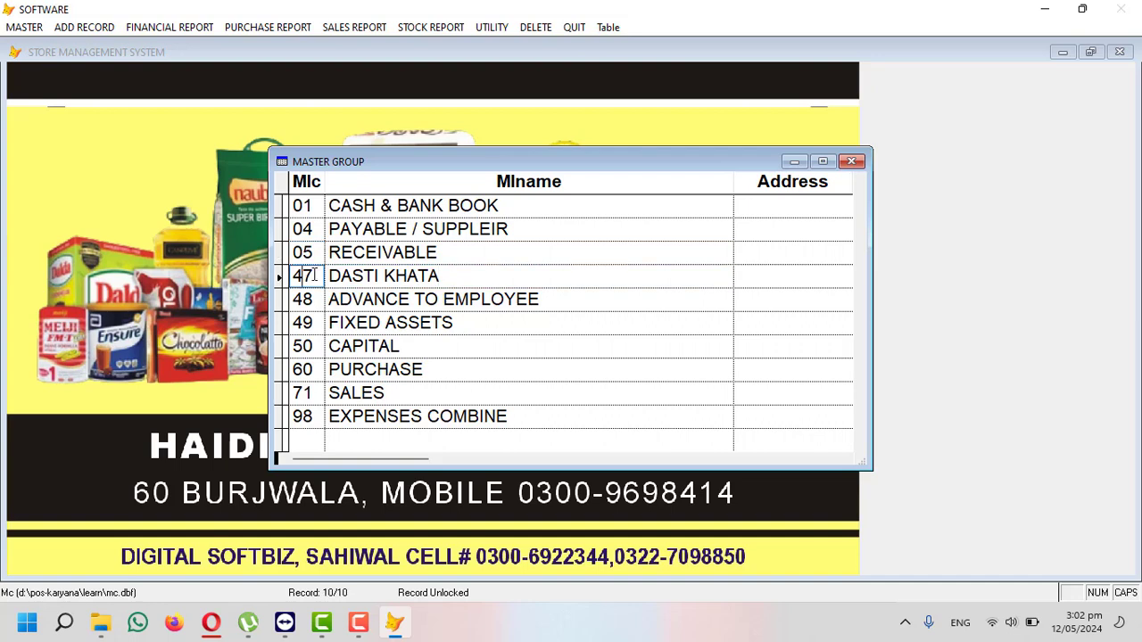
{"action": "left_click", "coordinate": [543, 300]}
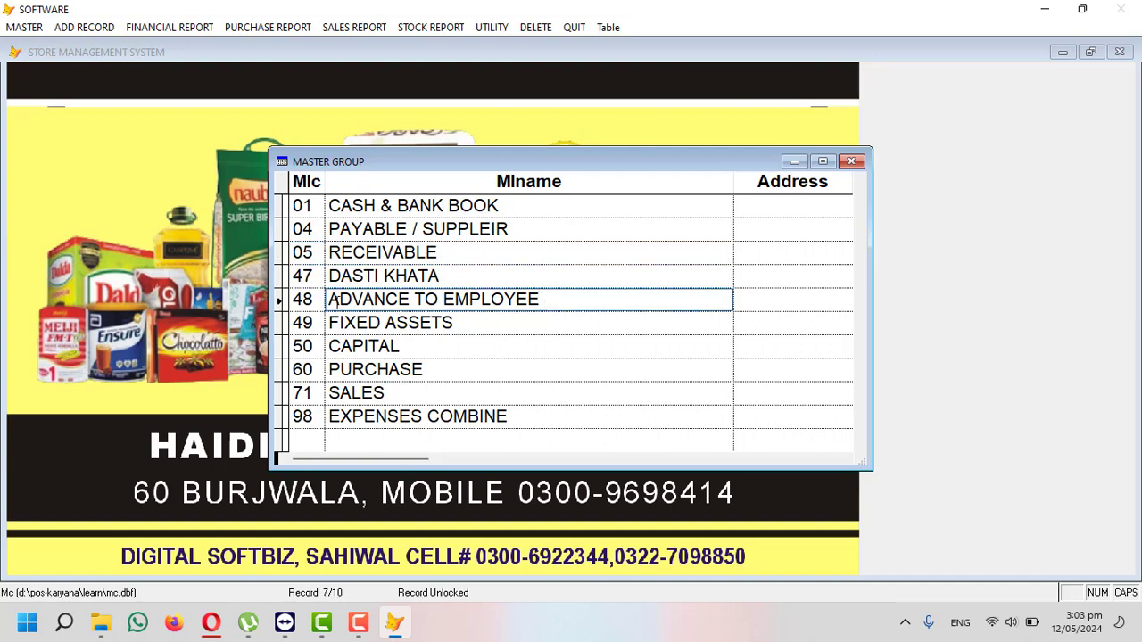
{"action": "left_click", "coordinate": [387, 322]}
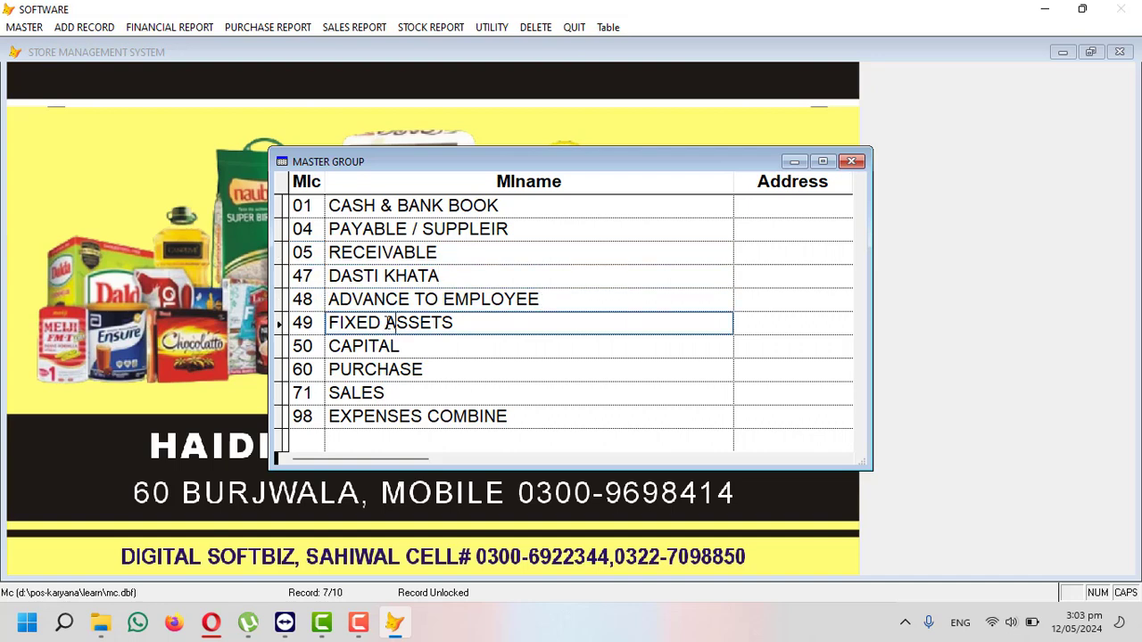
{"action": "left_click", "coordinate": [307, 324]}
{"action": "left_click_drag", "start_coordinate": [405, 345], "coordinate": [326, 334]}
{"action": "left_click", "coordinate": [329, 341]}
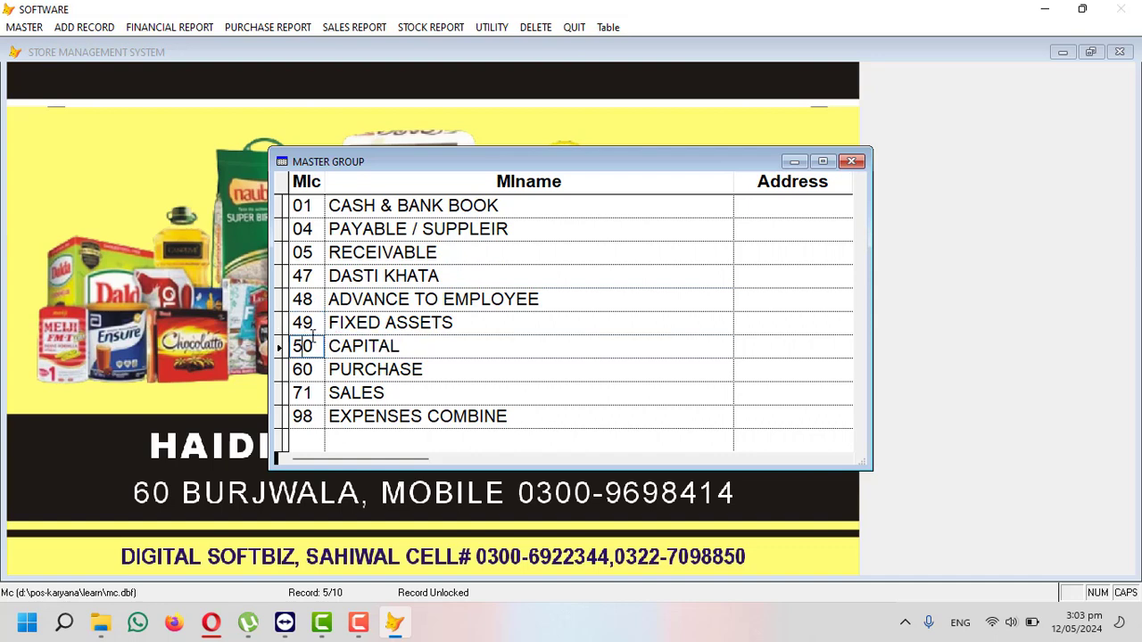
{"action": "left_click", "coordinate": [429, 368]}
{"action": "left_click", "coordinate": [412, 395]}
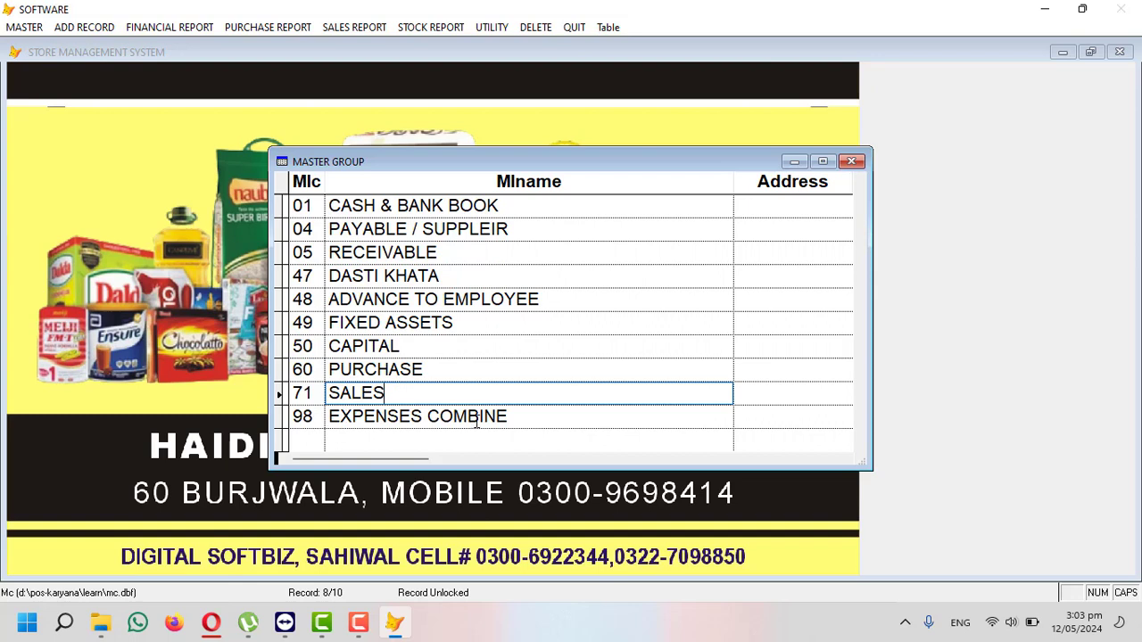
{"action": "left_click_drag", "start_coordinate": [510, 416], "coordinate": [311, 403]}
{"action": "left_click", "coordinate": [318, 416]}
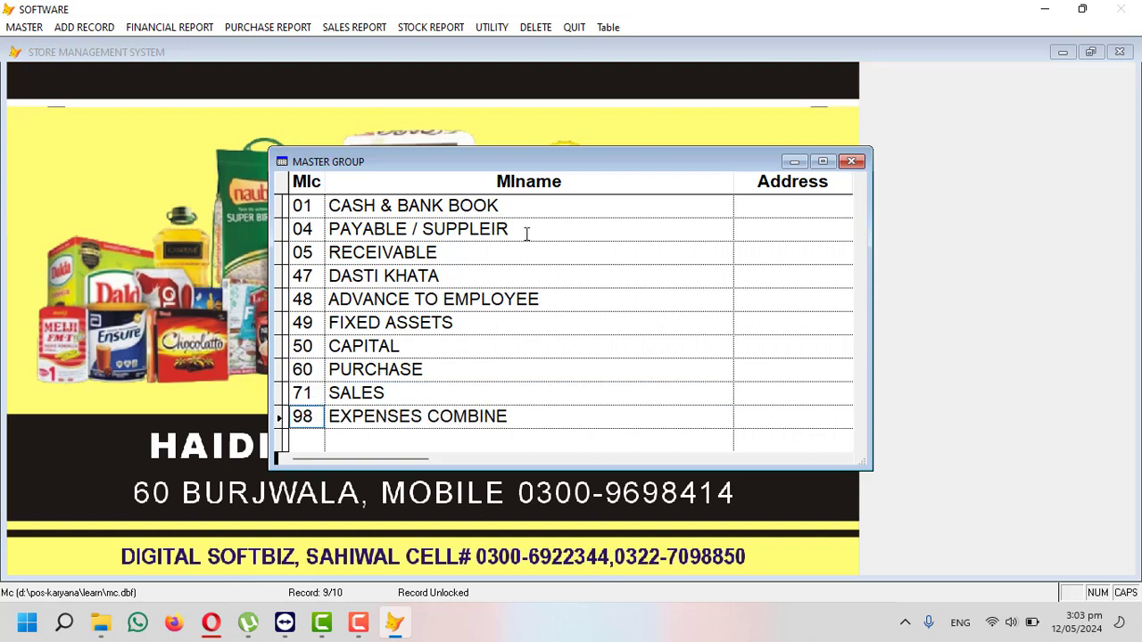
- Recheck the renamed PAYABLE / SUPPLEIR row, then close the group table and form
{"action": "left_click_drag", "start_coordinate": [527, 230], "coordinate": [326, 229]}
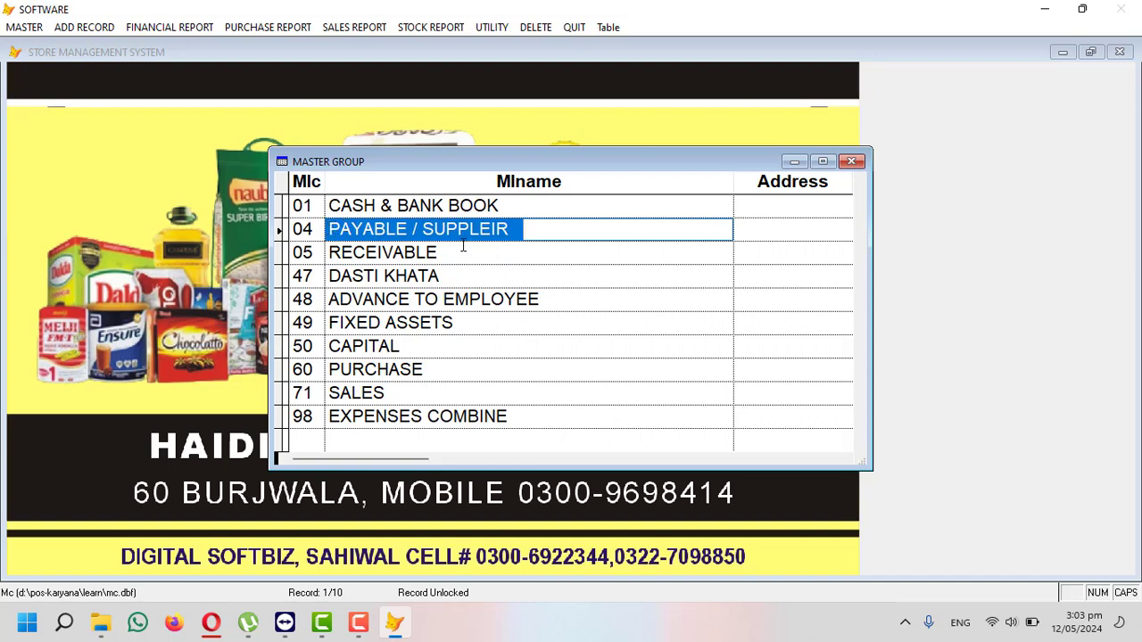
{"action": "left_click_drag", "start_coordinate": [444, 253], "coordinate": [325, 253]}
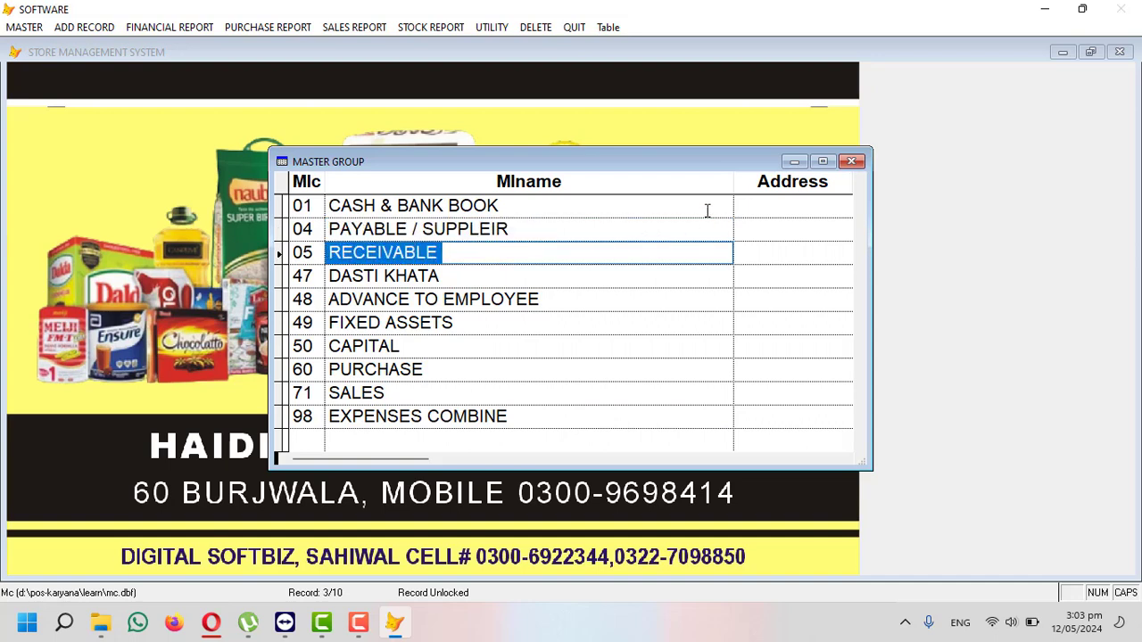
{"action": "left_click", "coordinate": [851, 163]}
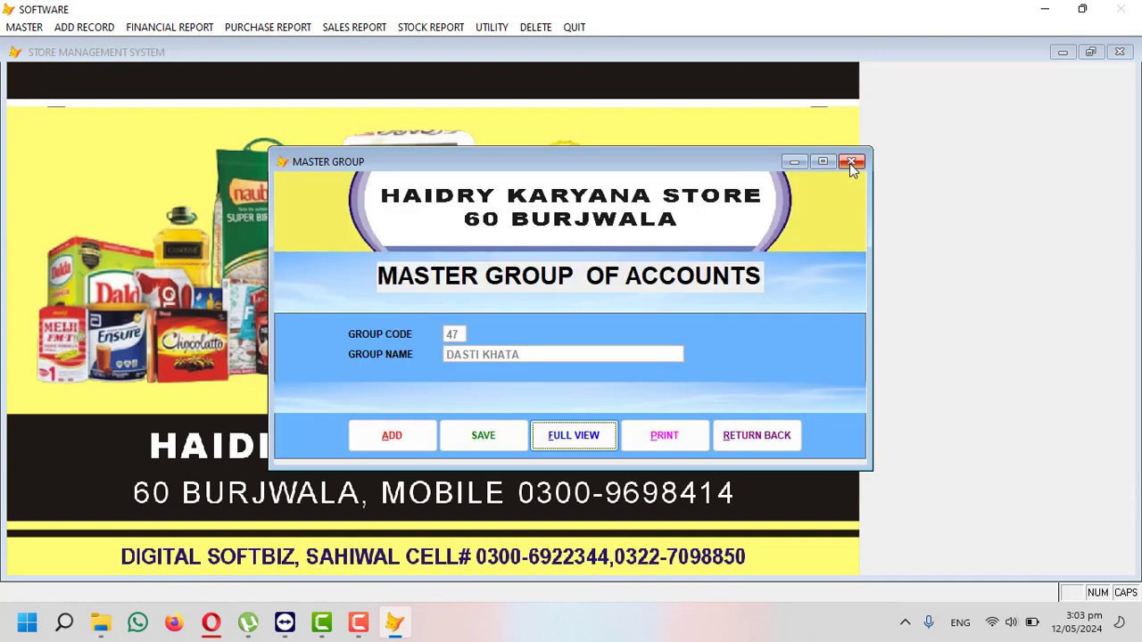
{"action": "left_click", "coordinate": [851, 162]}
{"action": "left_click", "coordinate": [24, 27]}
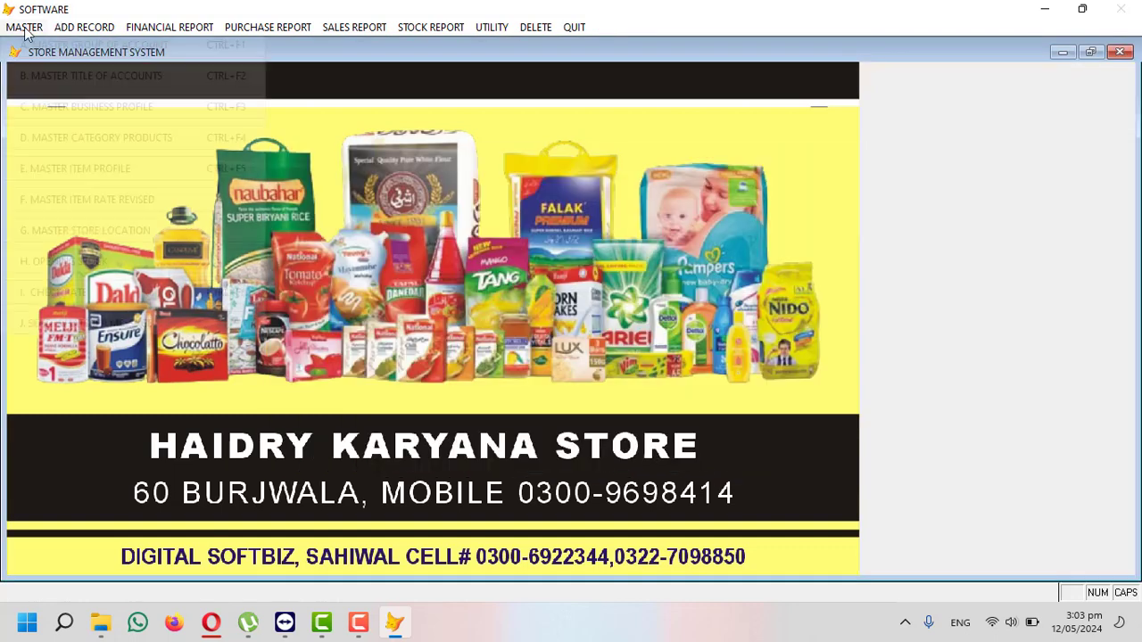
- Start a new account in Master Title of Accounts with code 04-001
{"action": "left_click", "coordinate": [109, 77]}
{"action": "left_click", "coordinate": [387, 503]}
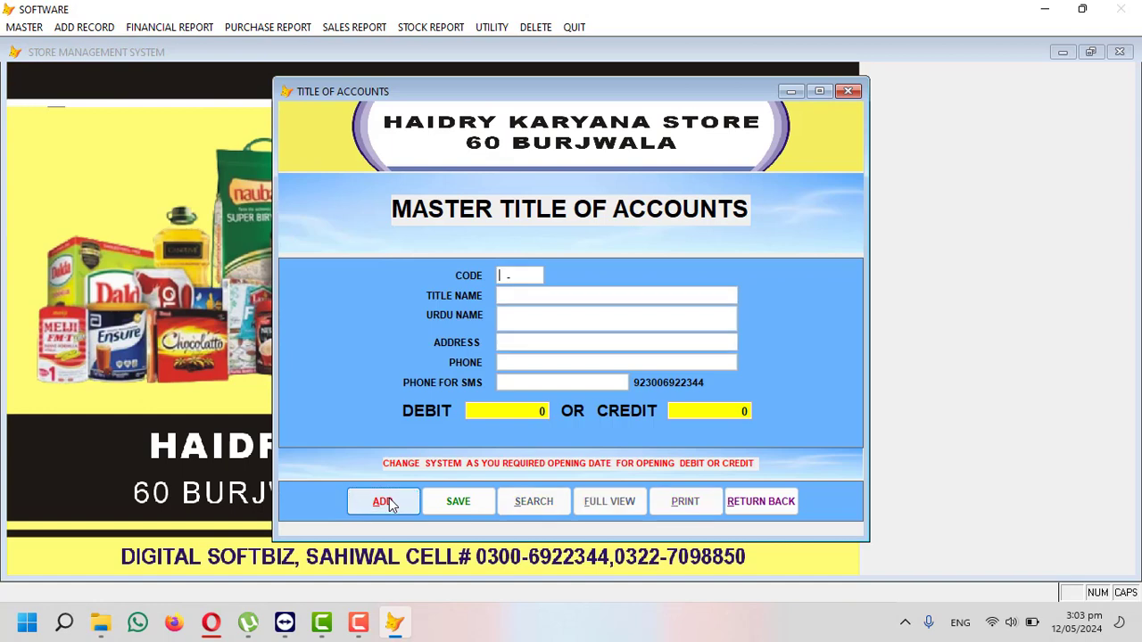
{"action": "type", "text": "04"}
{"action": "type", "text": "-000"}
{"action": "key", "text": "BackSpace"}
{"action": "type", "text": "2"}
{"action": "key", "text": "BackSpace"}
{"action": "type", "text": "3"}
{"action": "type", "text": "99"}
{"action": "type", "text": "001"}
{"action": "key", "text": "Return"}
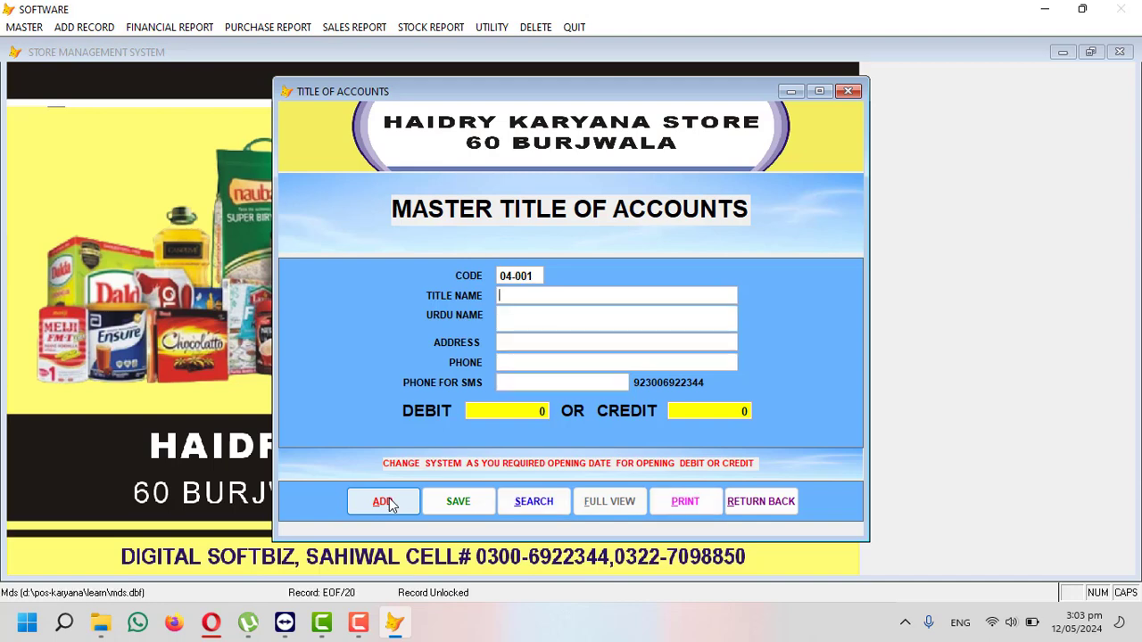
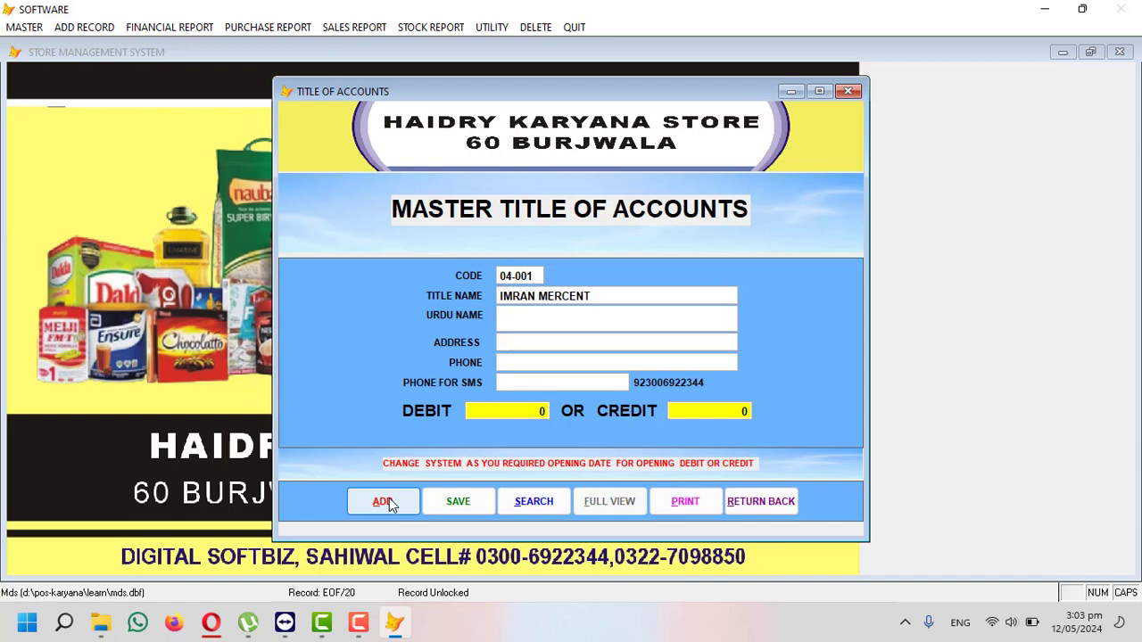
- Enter the supplier's title name, Lahore address with phone, and SMS phone number
{"action": "key", "text": "Return"}
{"action": "key", "text": "Return"}
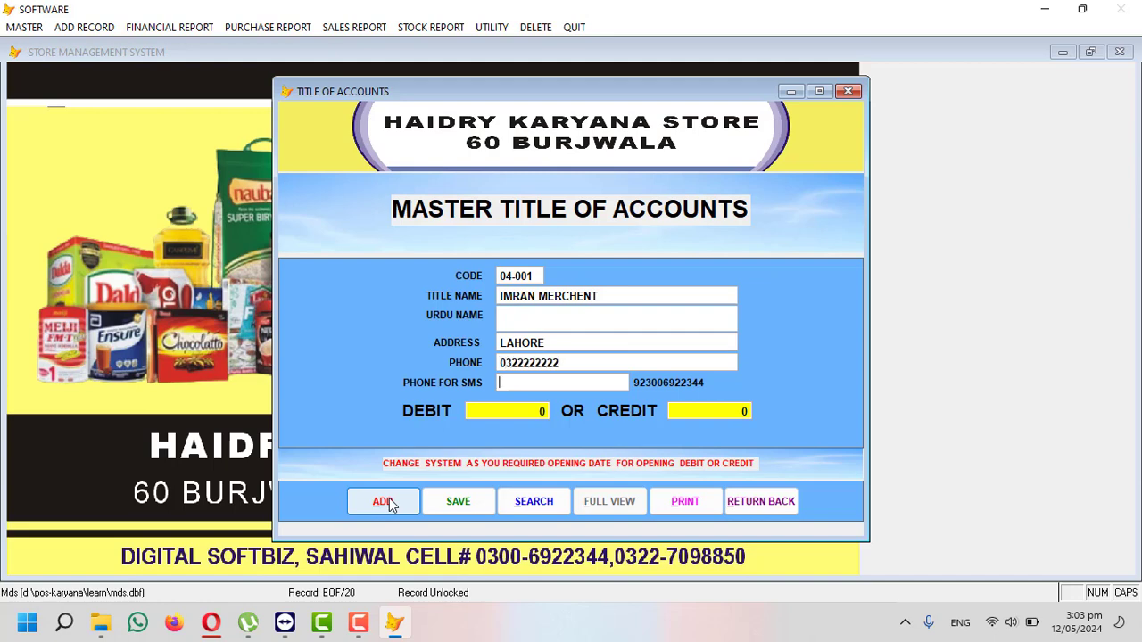
{"action": "key", "text": "shift+Home"}
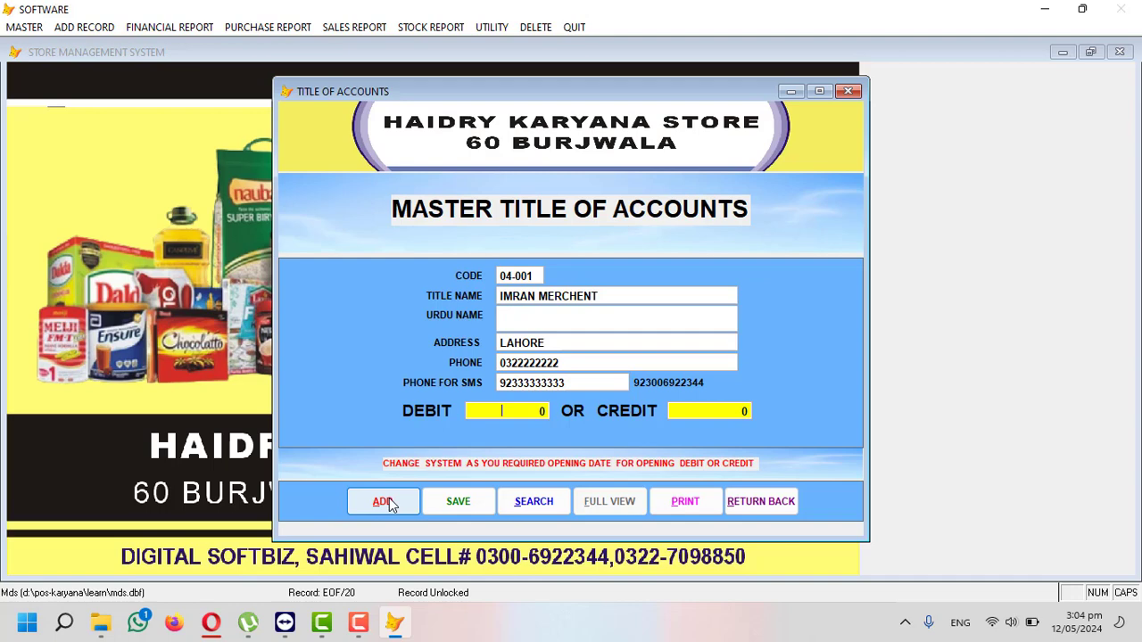
- Give the account a 35,000 opening credit and save it
{"action": "type", "text": "5000"}
{"action": "key", "text": "Return"}
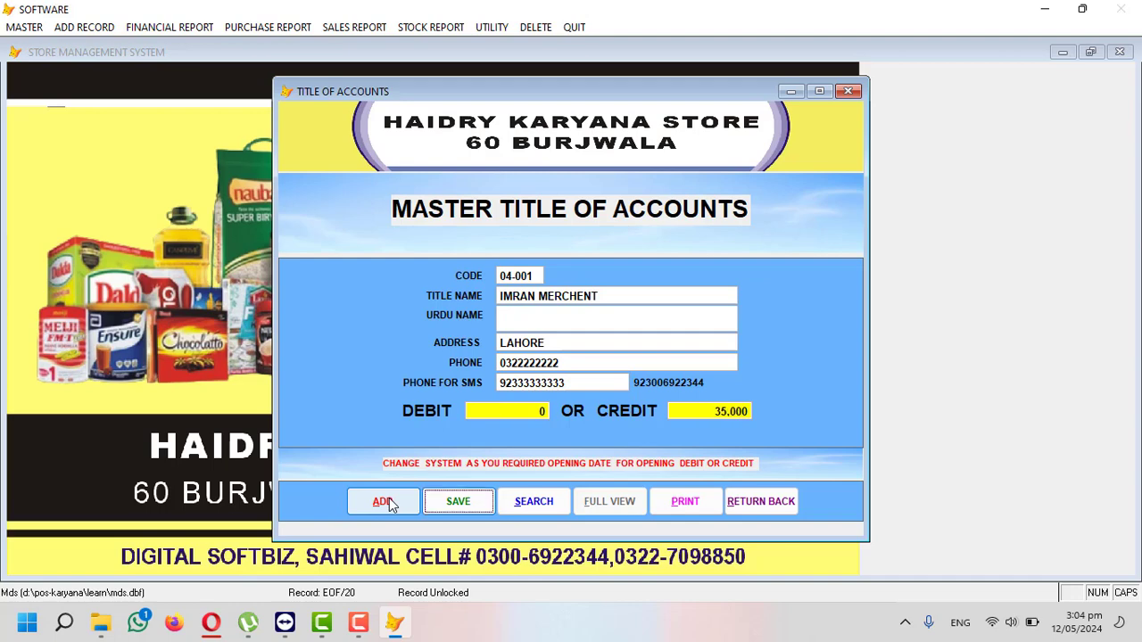
{"action": "key", "text": "Return"}
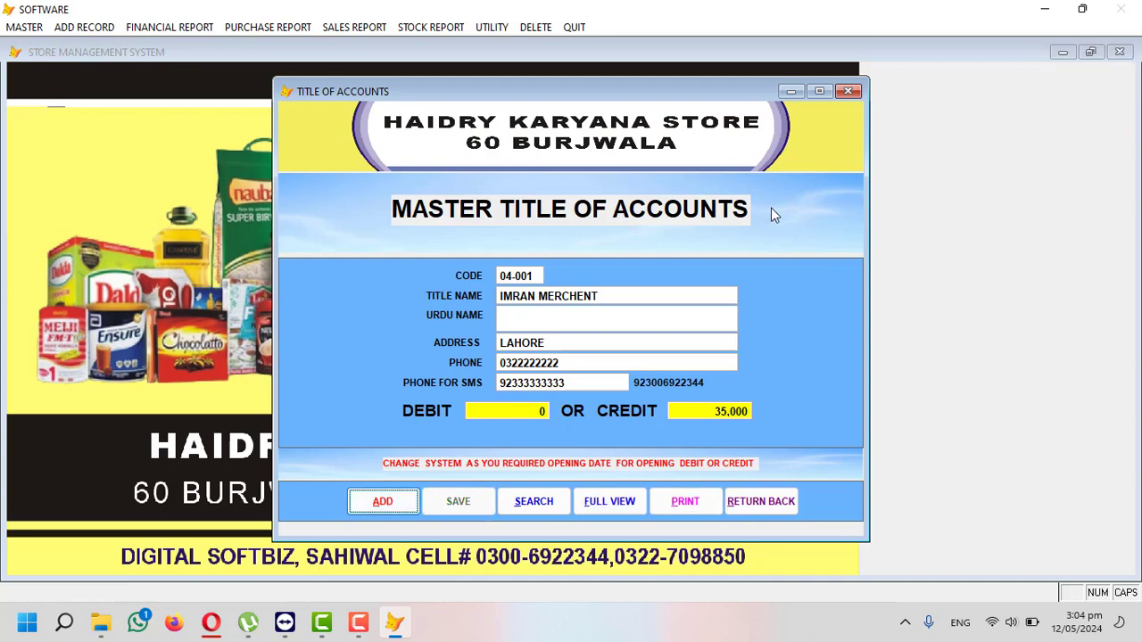
- Preview the shared ledger for supplier account 04-001, showing 35,000 CR opening balance, then close it
{"action": "left_click", "coordinate": [778, 505]}
{"action": "left_click", "coordinate": [189, 29]}
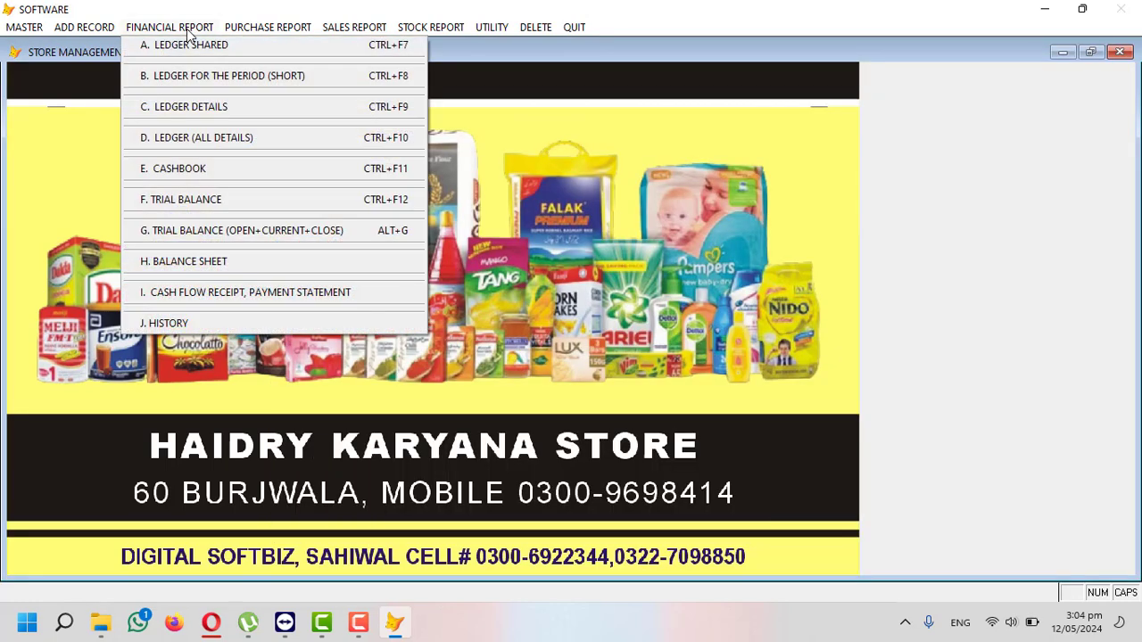
{"action": "left_click", "coordinate": [224, 46]}
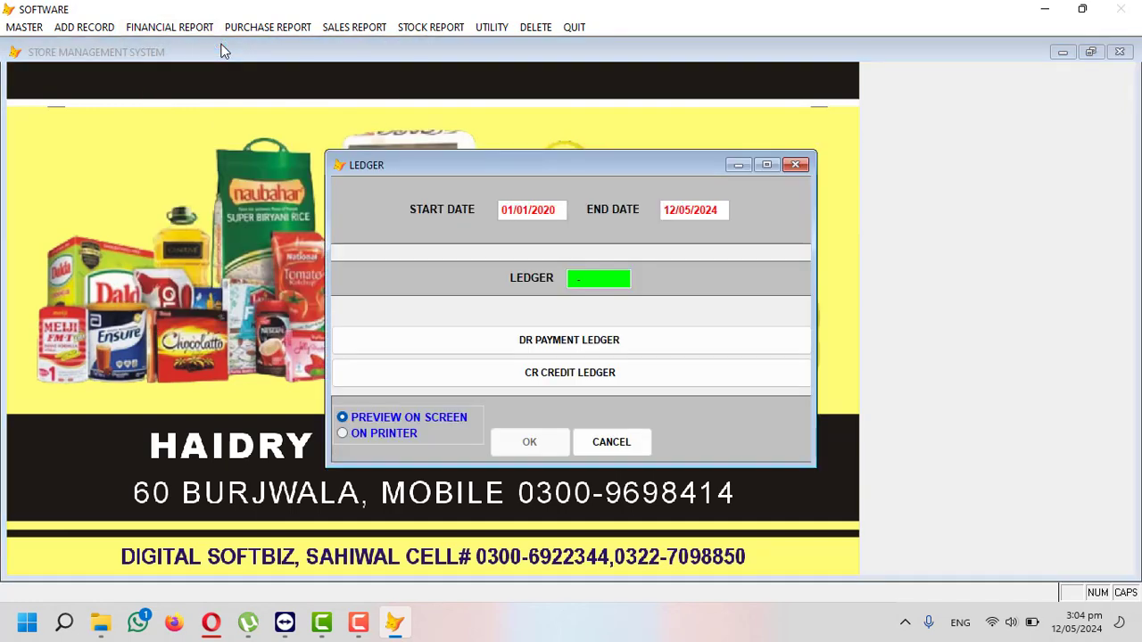
{"action": "key", "text": "Return"}
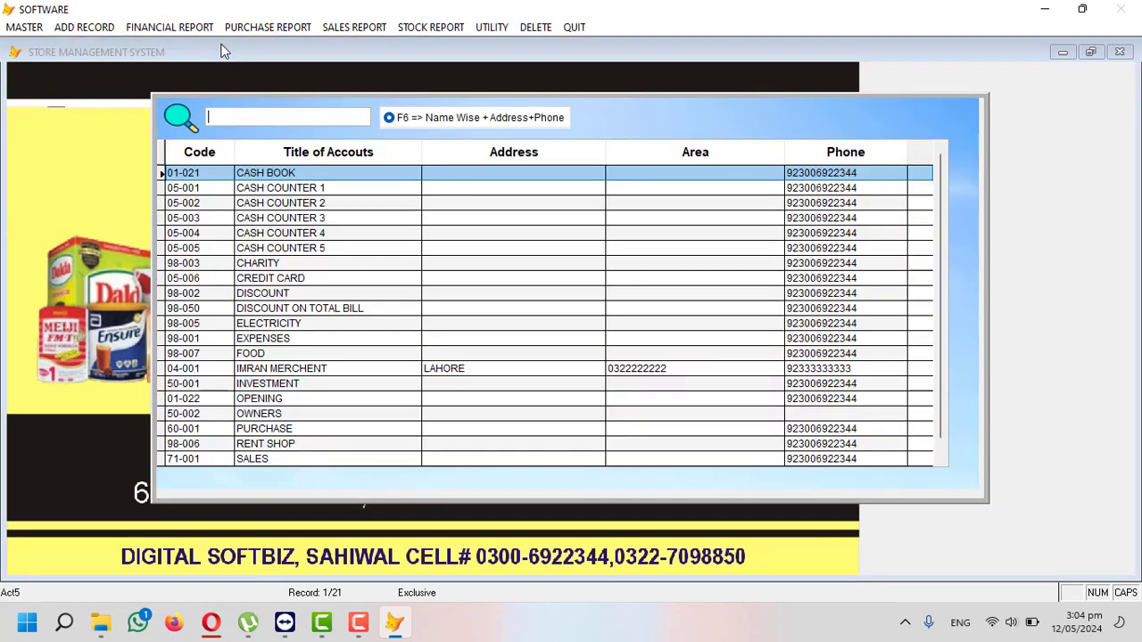
{"action": "type", "text": "IMRAN"}
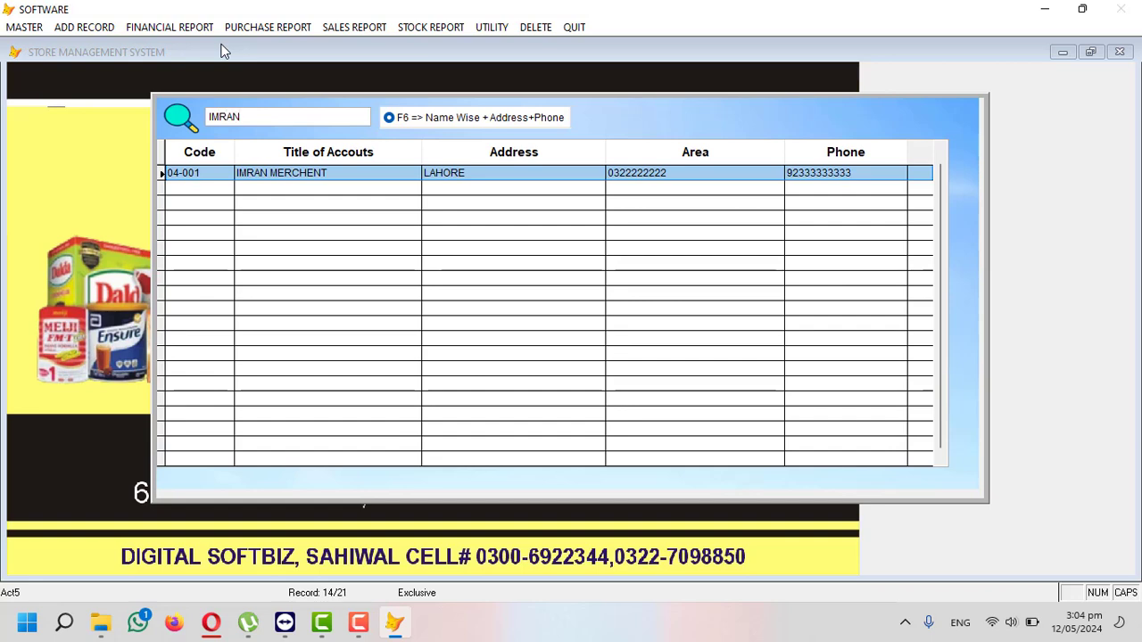
{"action": "key", "text": "Return"}
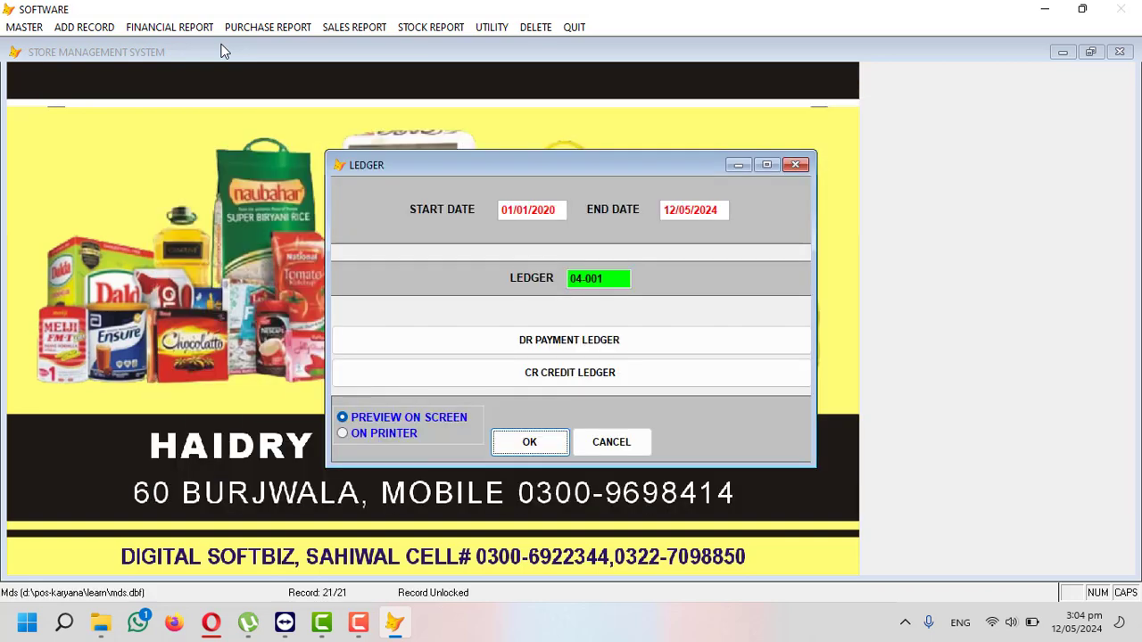
{"action": "key", "text": "Return"}
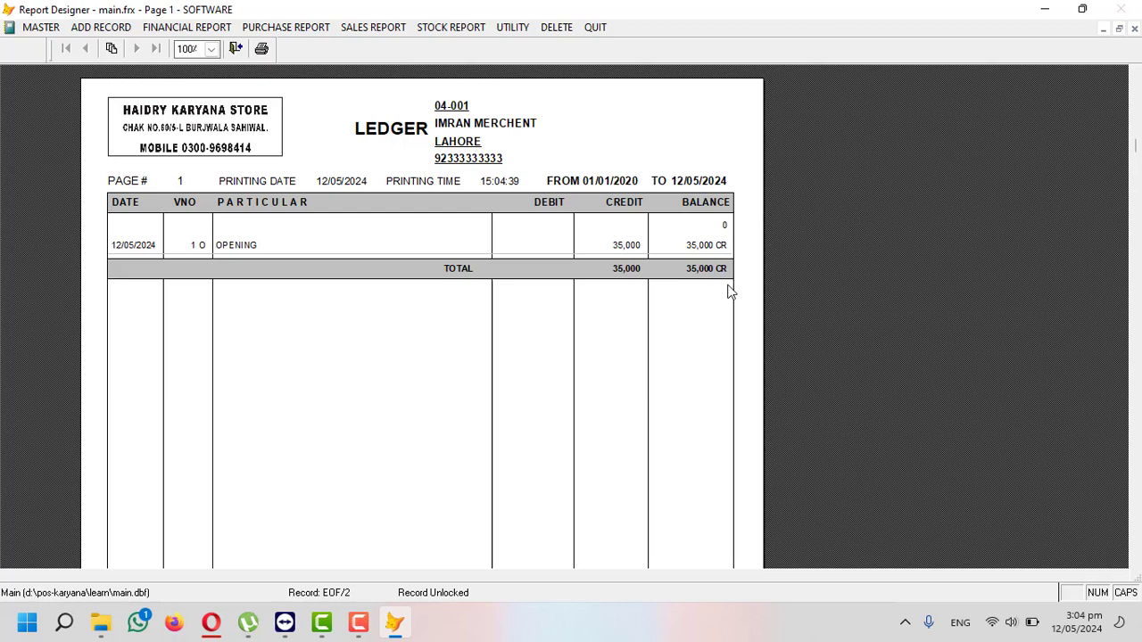
{"action": "key", "text": "Escape"}
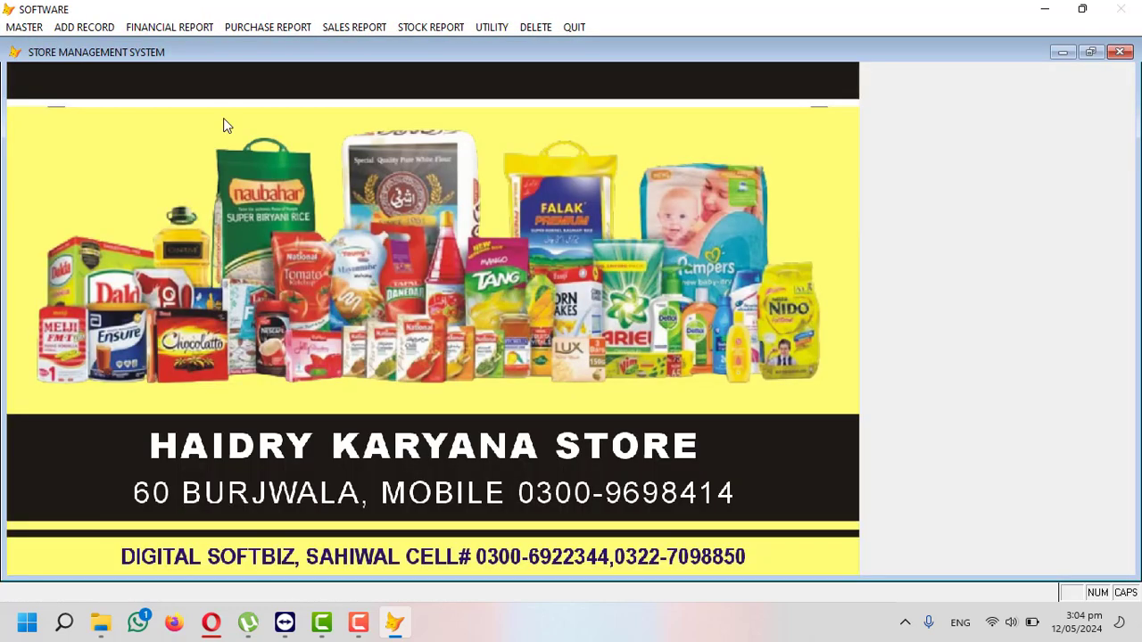
- Start a new account in Master Title of Accounts, accepting the next free group 05 code
{"action": "left_click", "coordinate": [19, 28]}
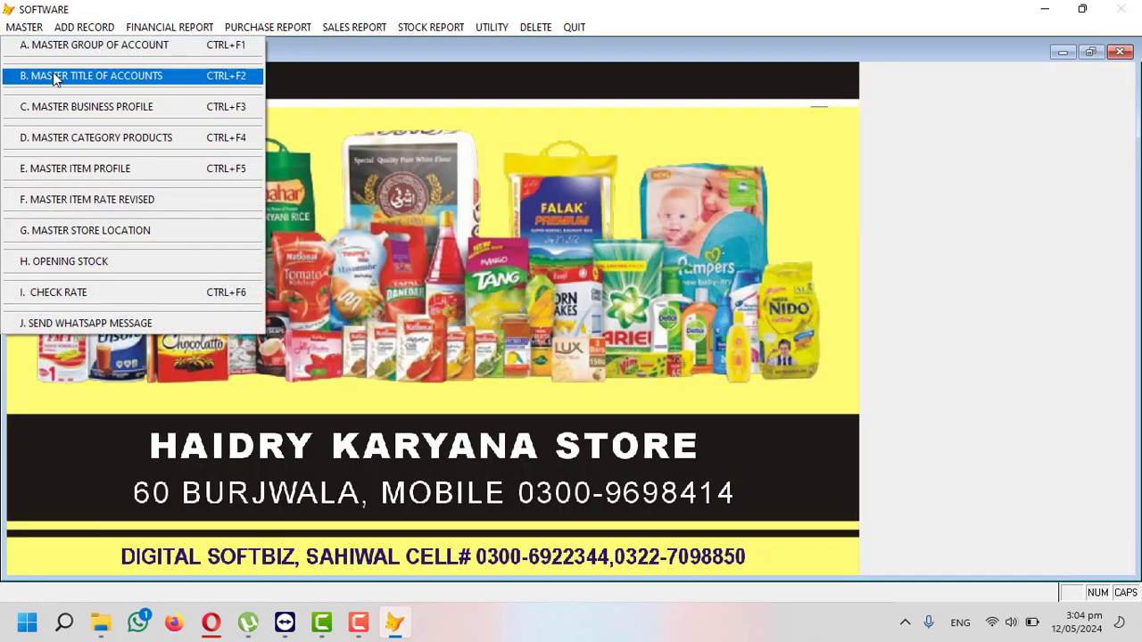
{"action": "left_click", "coordinate": [89, 77]}
{"action": "left_click", "coordinate": [385, 505]}
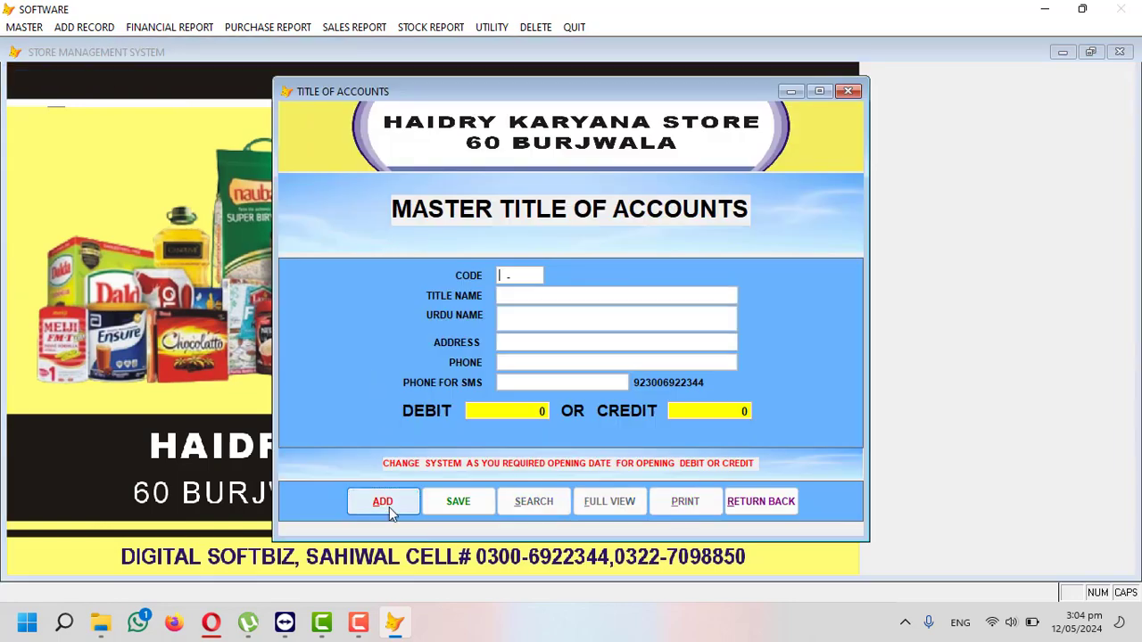
{"action": "type", "text": "05-001"}
{"action": "key", "text": "Return"}
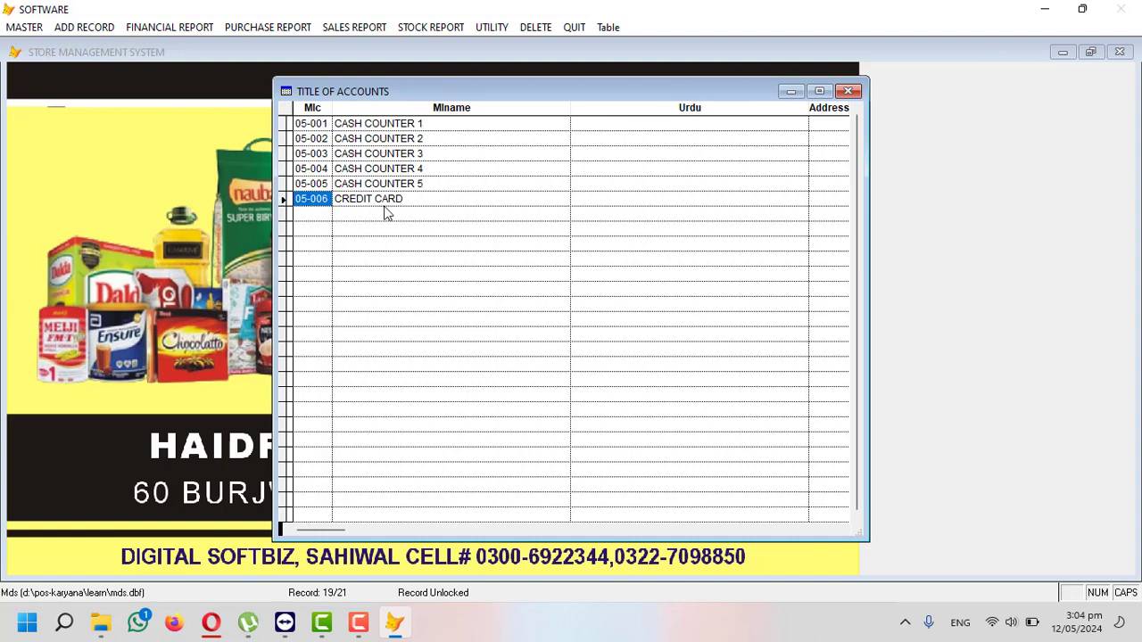
{"action": "key", "text": "Escape"}
{"action": "left_click", "coordinate": [395, 506]}
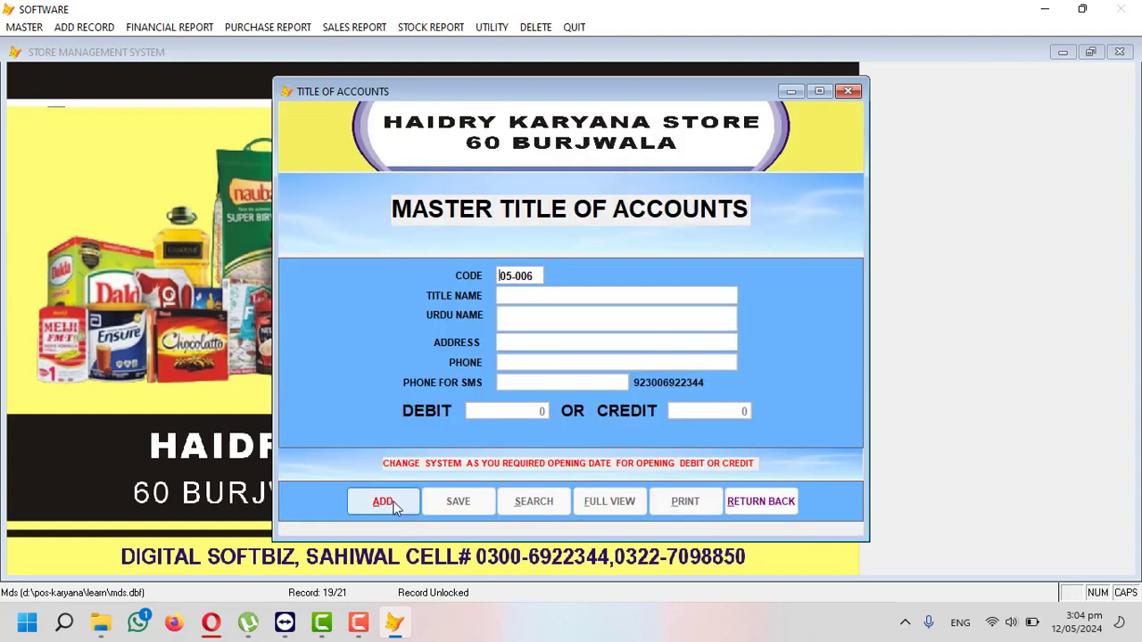
{"action": "key", "text": "Return"}
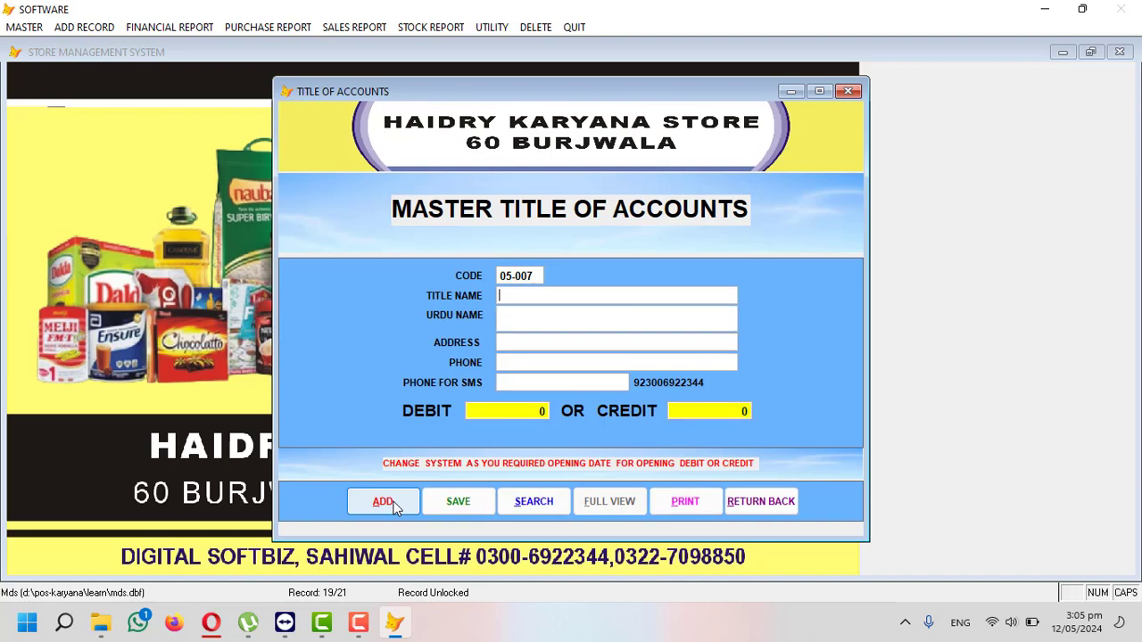
- Enter the store's title, Sahiwal address and phone with a 5,000 opening debit, save, and close
{"action": "type", "text": "USMAN KARYANA "}
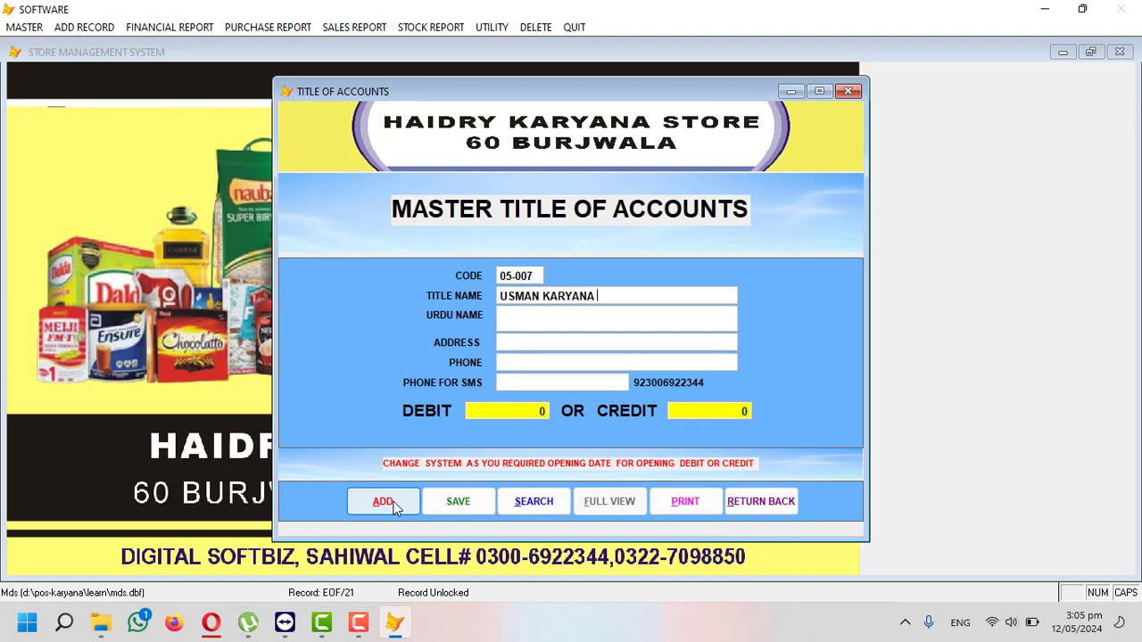
{"action": "type", "text": "STORE"}
{"action": "type", "text": "SAHIWA"}
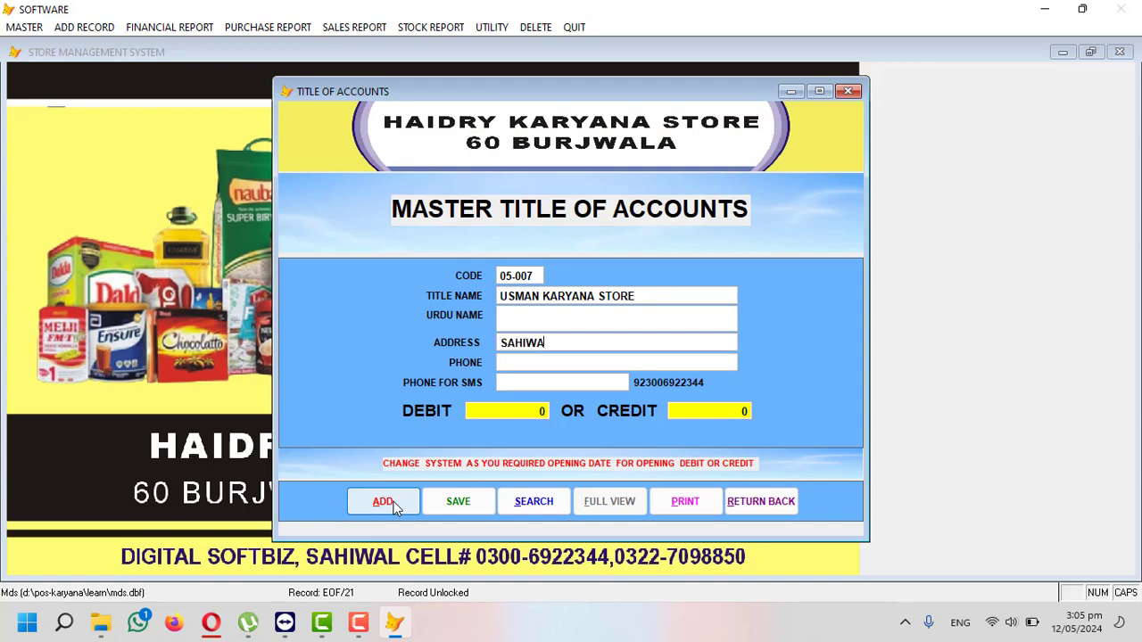
{"action": "type", "text": "L 0326666"}
{"action": "key", "text": "Return"}
{"action": "type", "text": "5000.  0"}
{"action": "key", "text": "Return"}
{"action": "key", "text": "Return"}
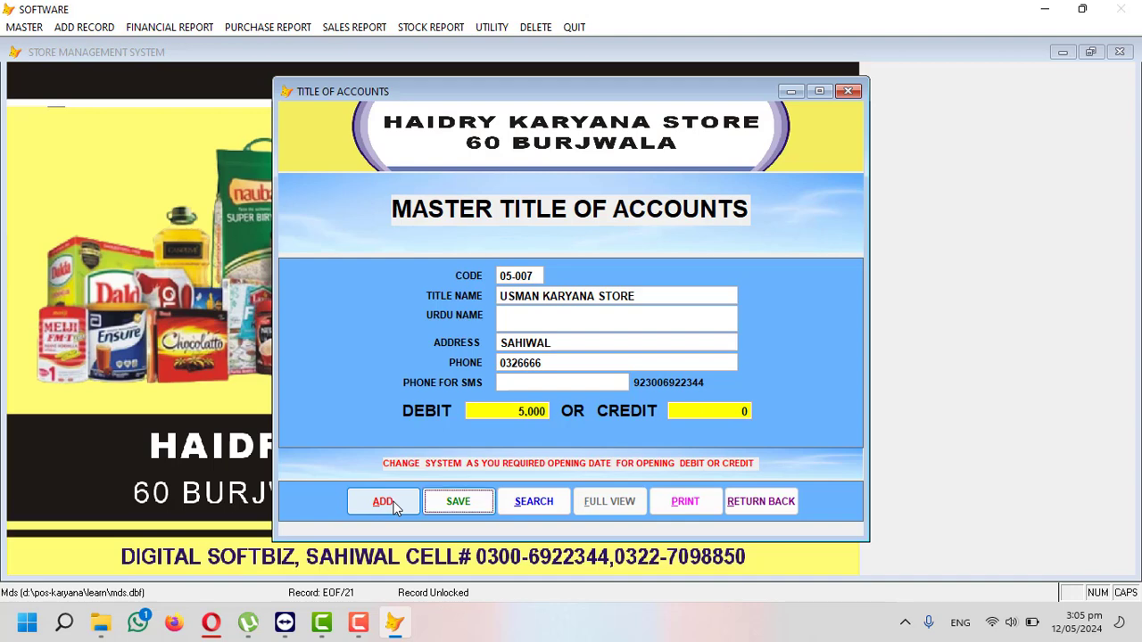
{"action": "key", "text": "Return"}
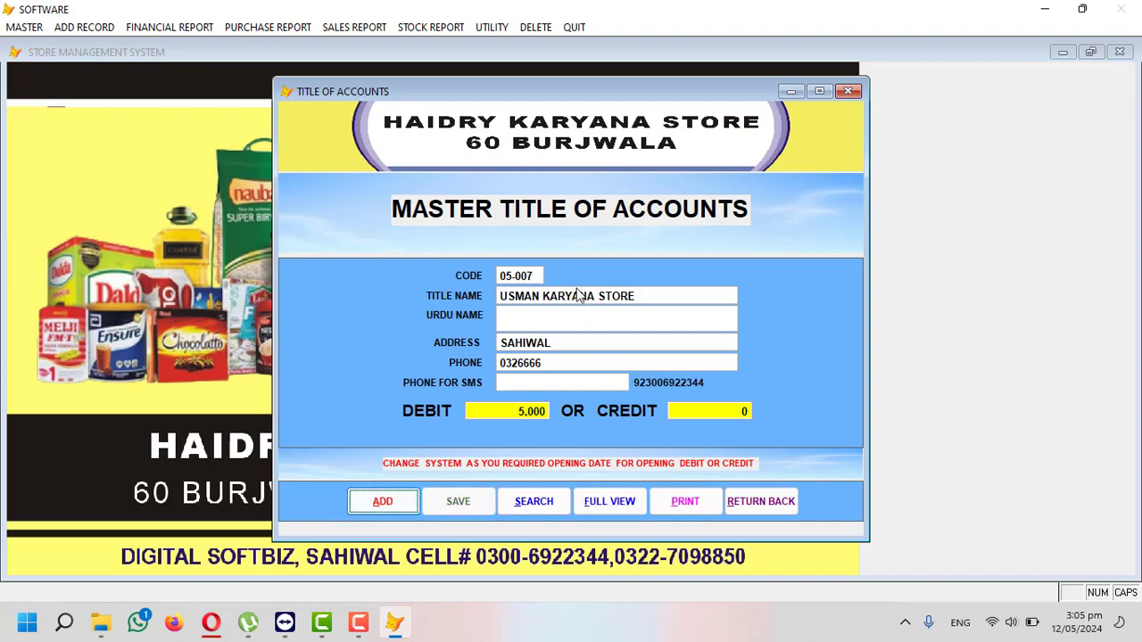
{"action": "left_click", "coordinate": [744, 501]}
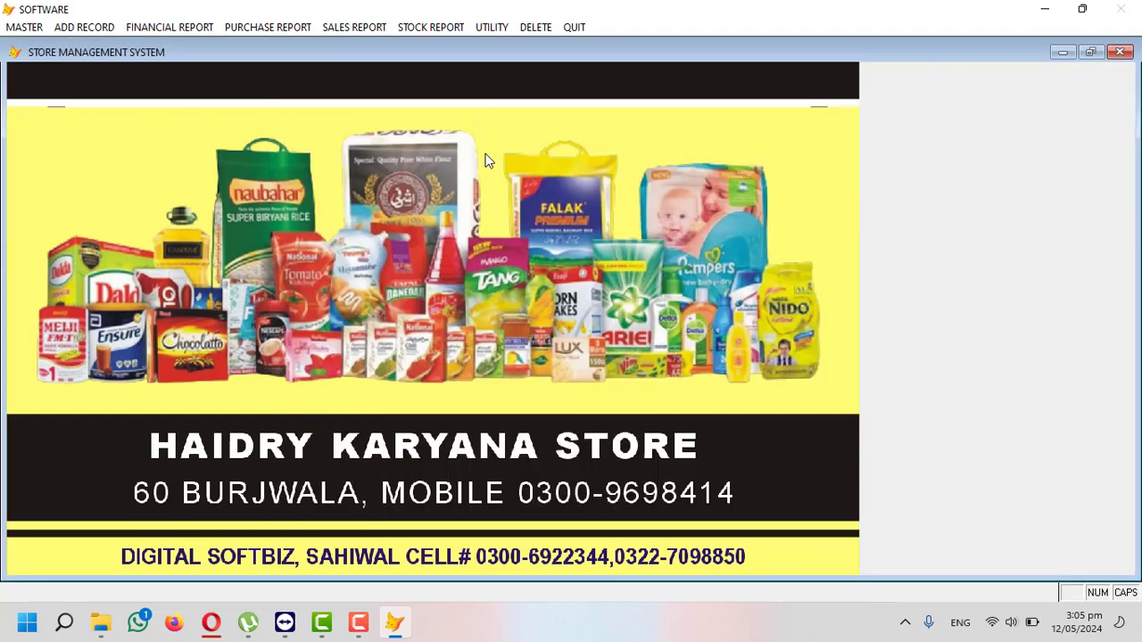
{"action": "left_click", "coordinate": [183, 28]}
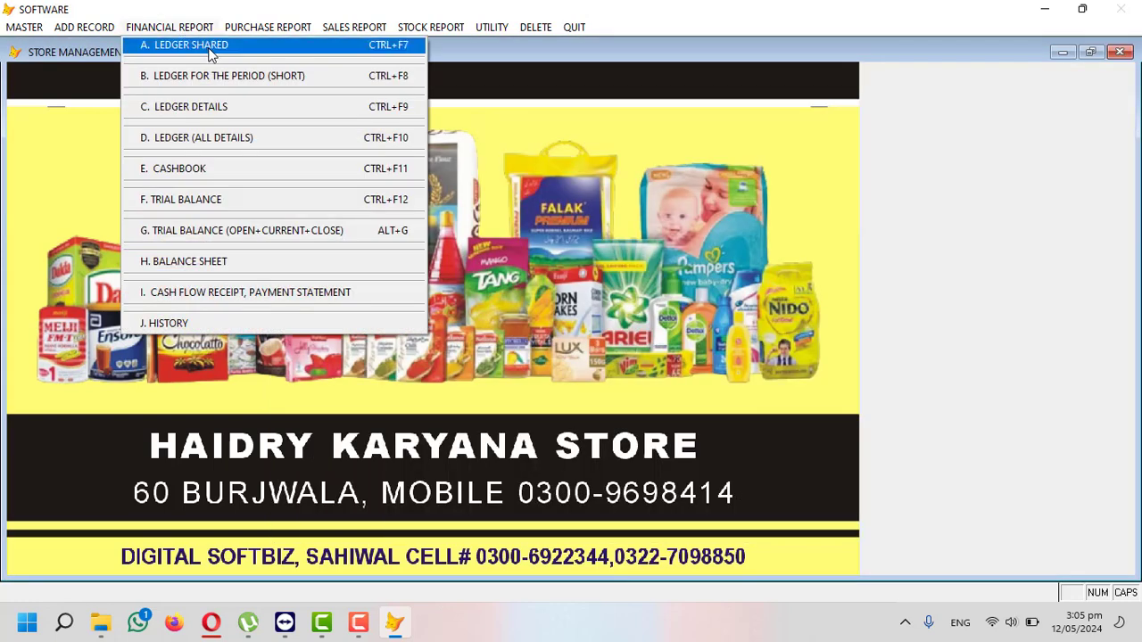
{"action": "left_click", "coordinate": [212, 49]}
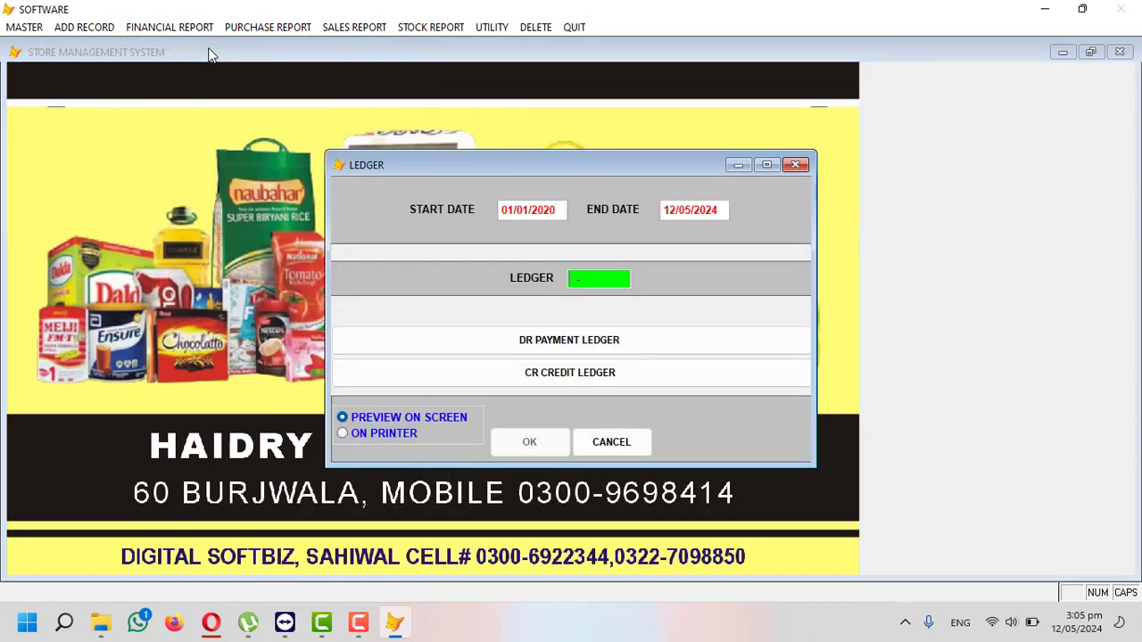
{"action": "key", "text": "Return"}
{"action": "type", "text": "US"}
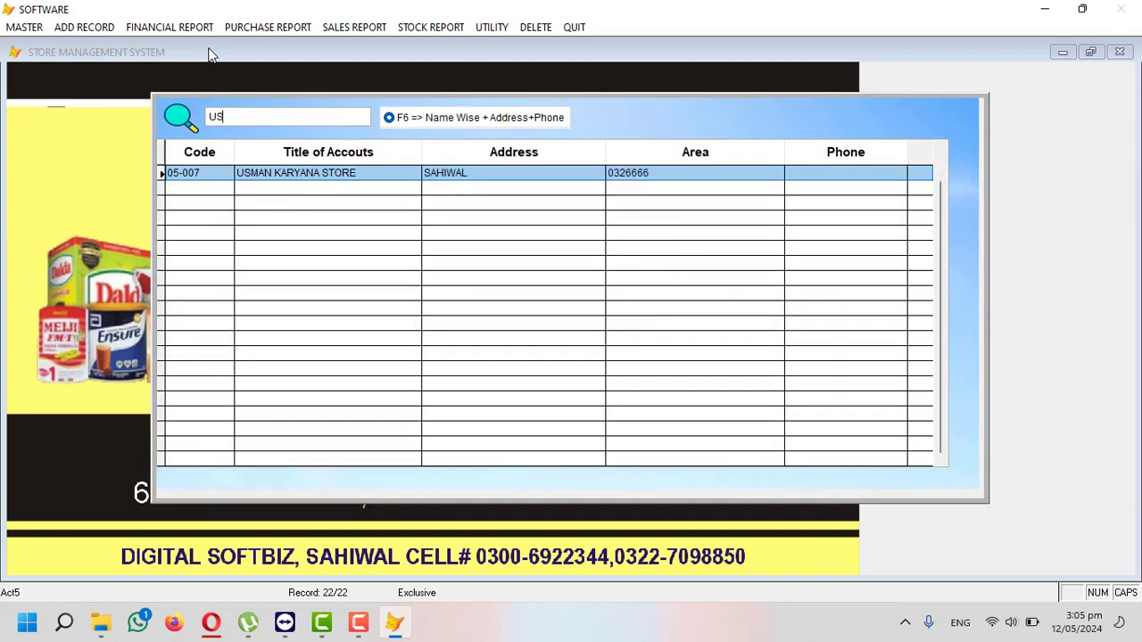
{"action": "key", "text": "BackSpace"}
{"action": "key", "text": "BackSpace"}
{"action": "type", "text": "KAR"}
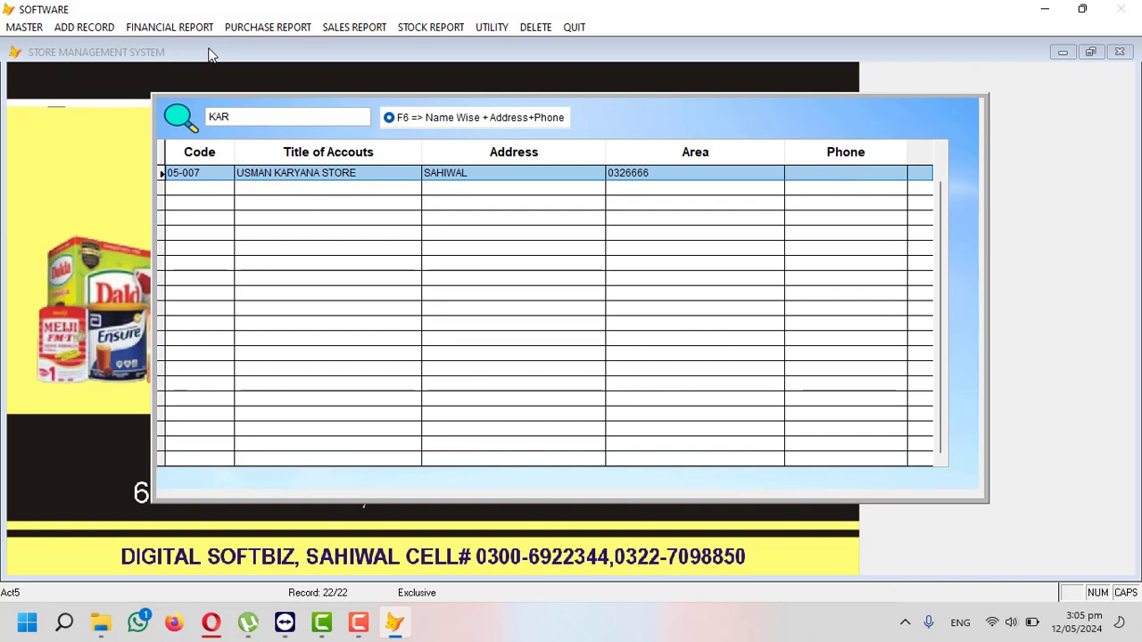
{"action": "key", "text": "Return"}
{"action": "key", "text": "Return"}
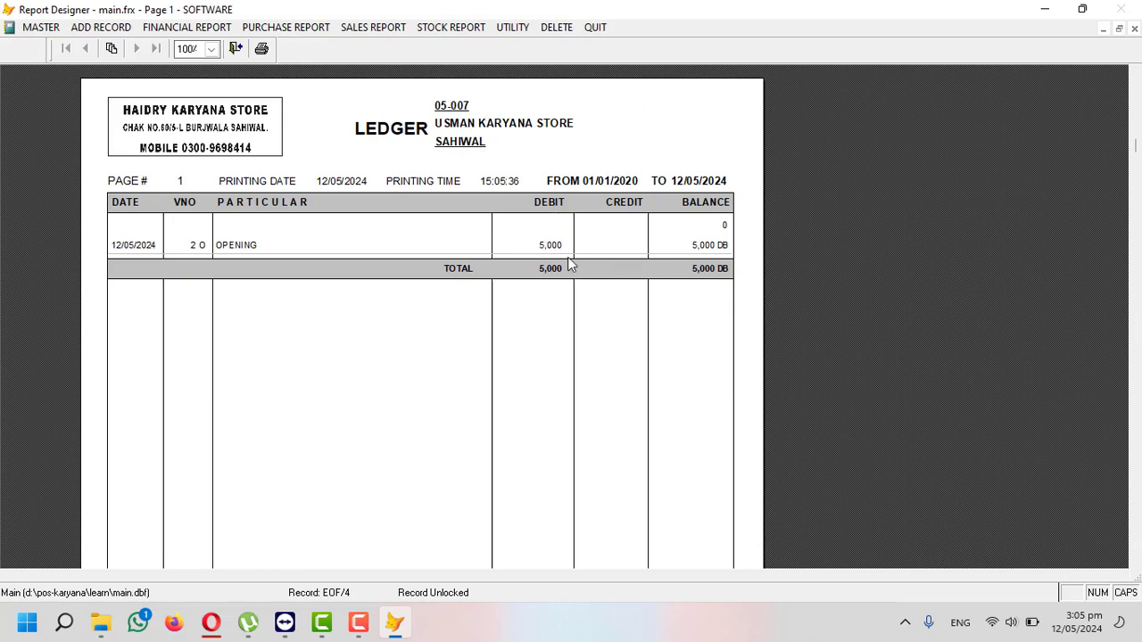
{"action": "key", "text": "Escape"}
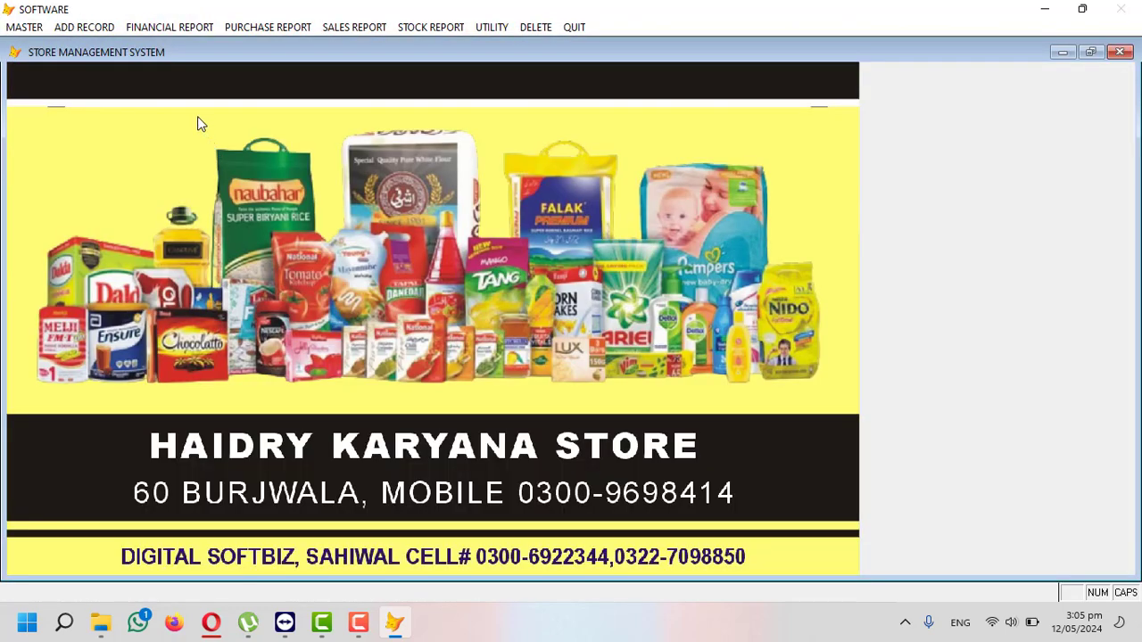
{"action": "left_click", "coordinate": [193, 32]}
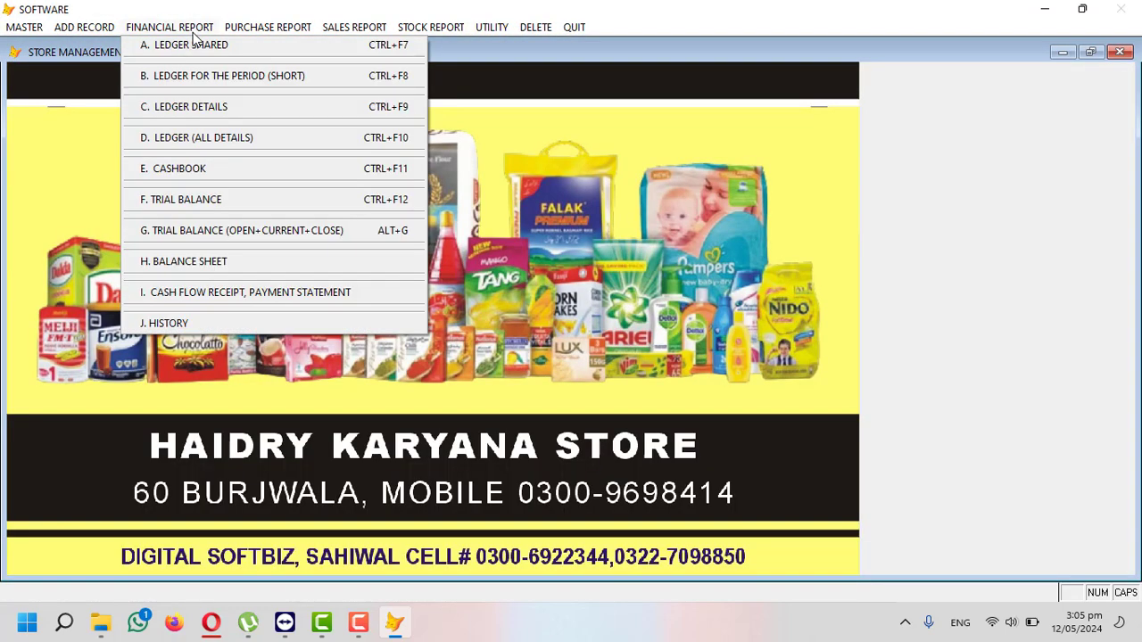
{"action": "left_click", "coordinate": [216, 200]}
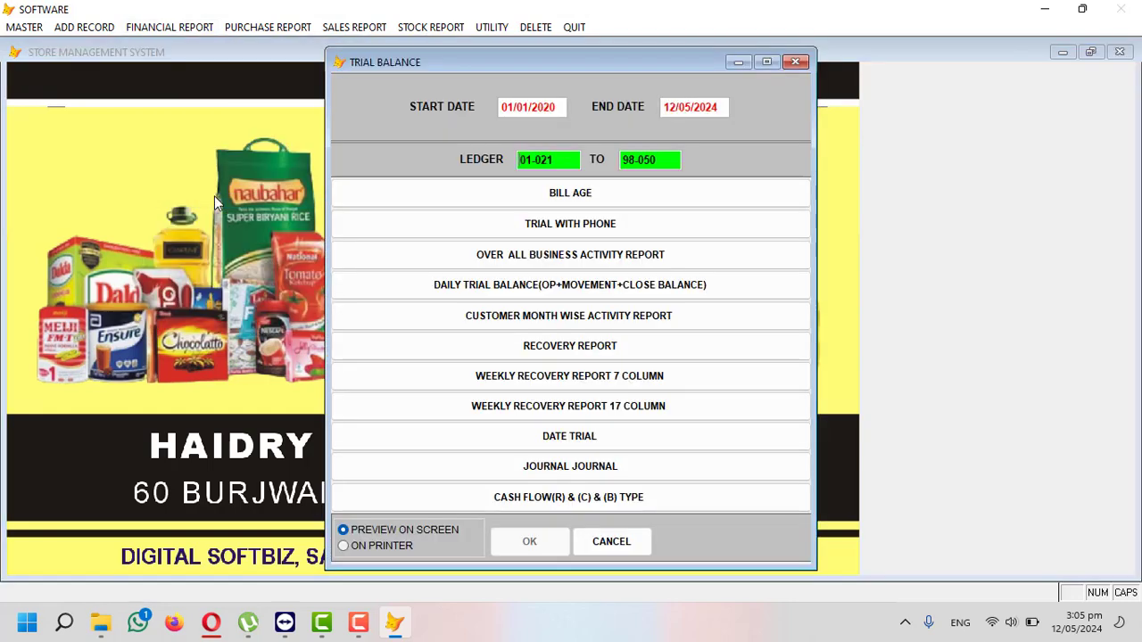
{"action": "key", "text": "Return"}
{"action": "key", "text": "Return"}
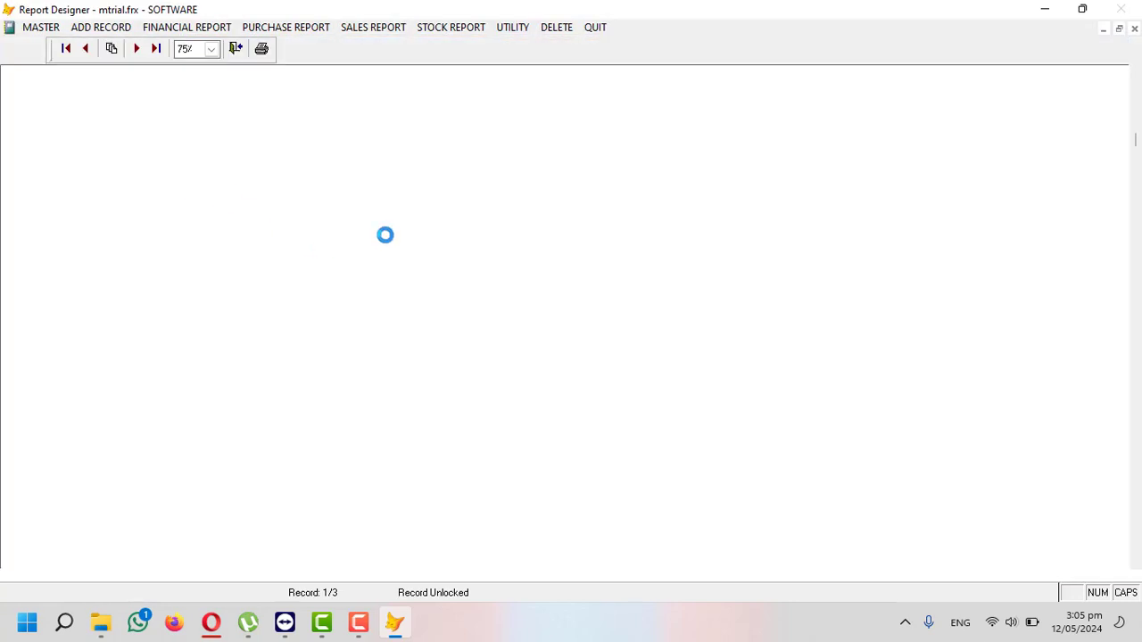
{"action": "scroll", "coordinate": [390, 246], "scroll_direction": "down", "scroll_amount": 1}
{"action": "scroll", "coordinate": [390, 250], "scroll_direction": "up", "scroll_amount": 1}
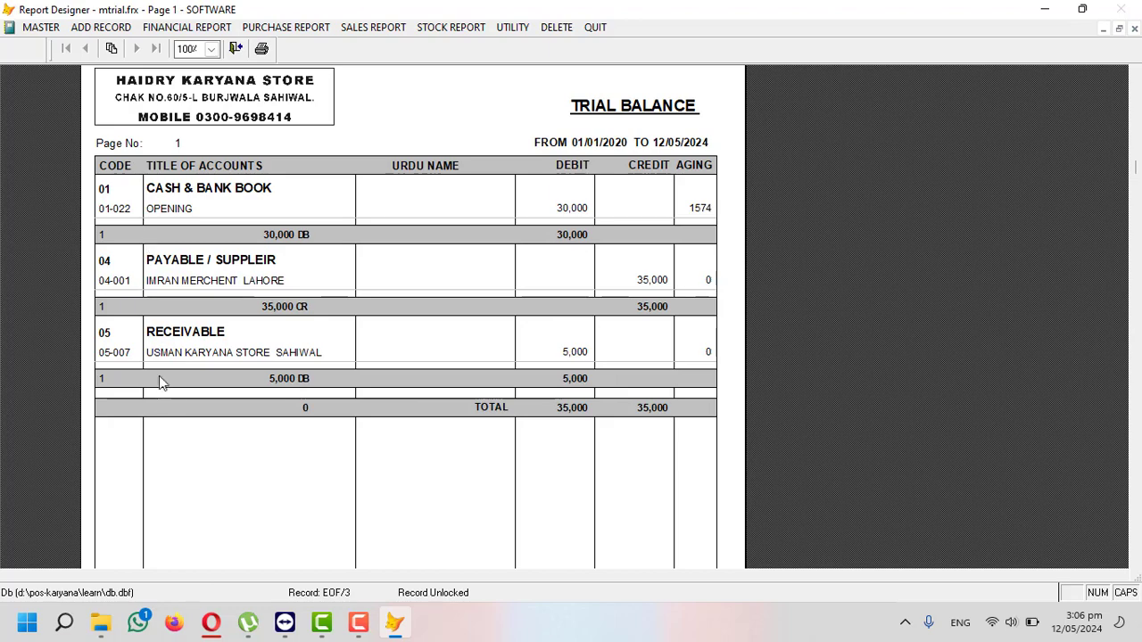
{"action": "key", "text": "Escape"}
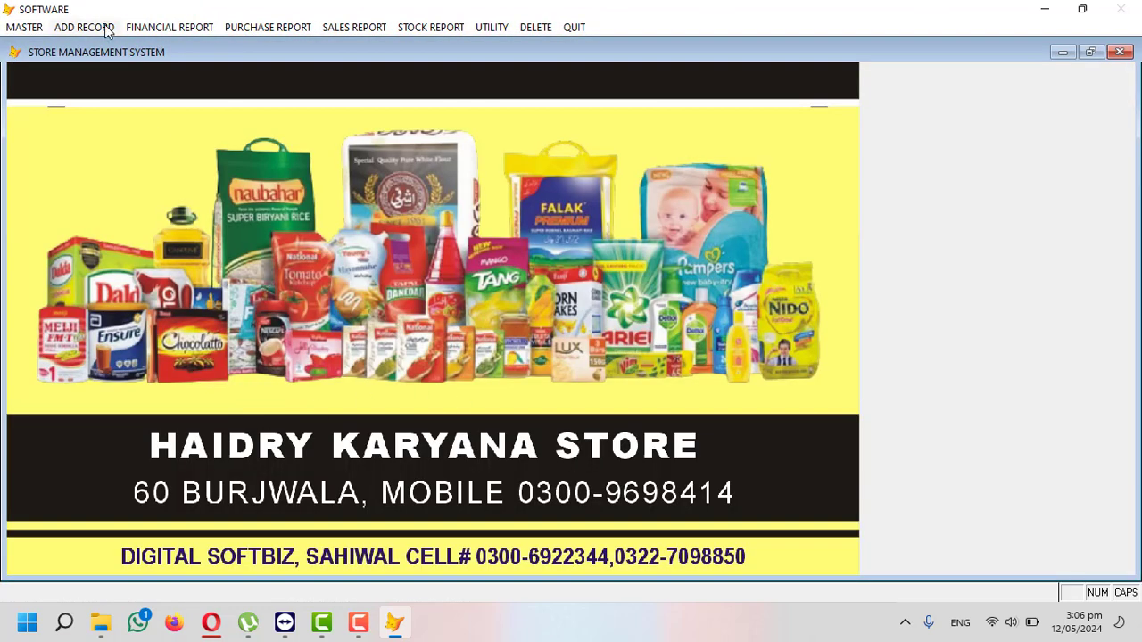
- Start a new cash receipt voucher and select the karyana store account 05-007
{"action": "left_click", "coordinate": [32, 27]}
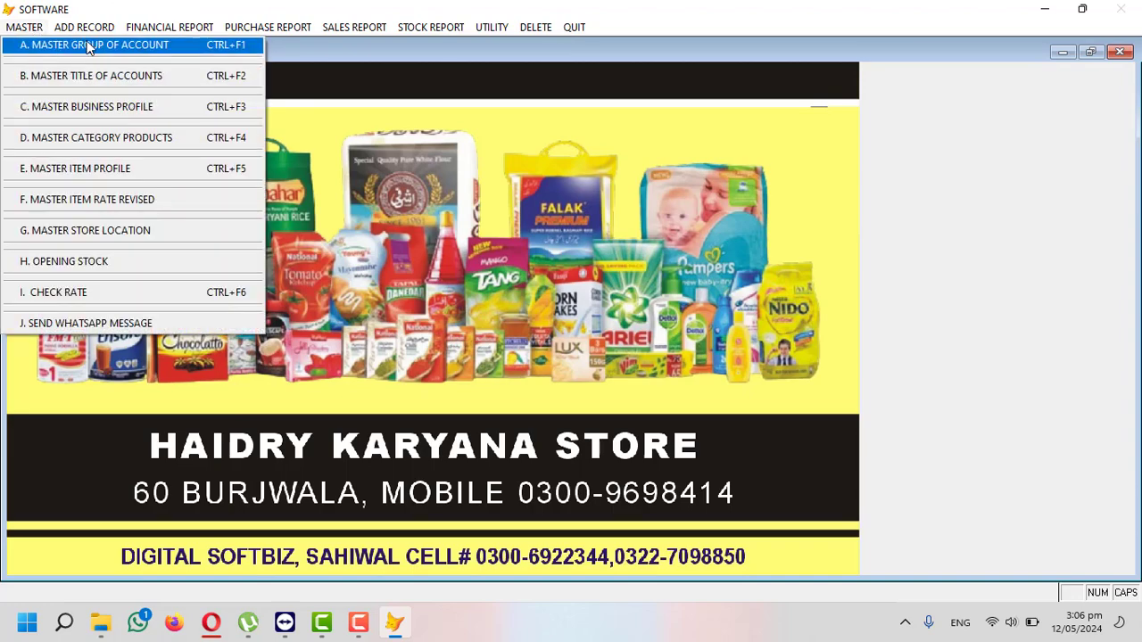
{"action": "mouse_move", "coordinate": [86, 27]}
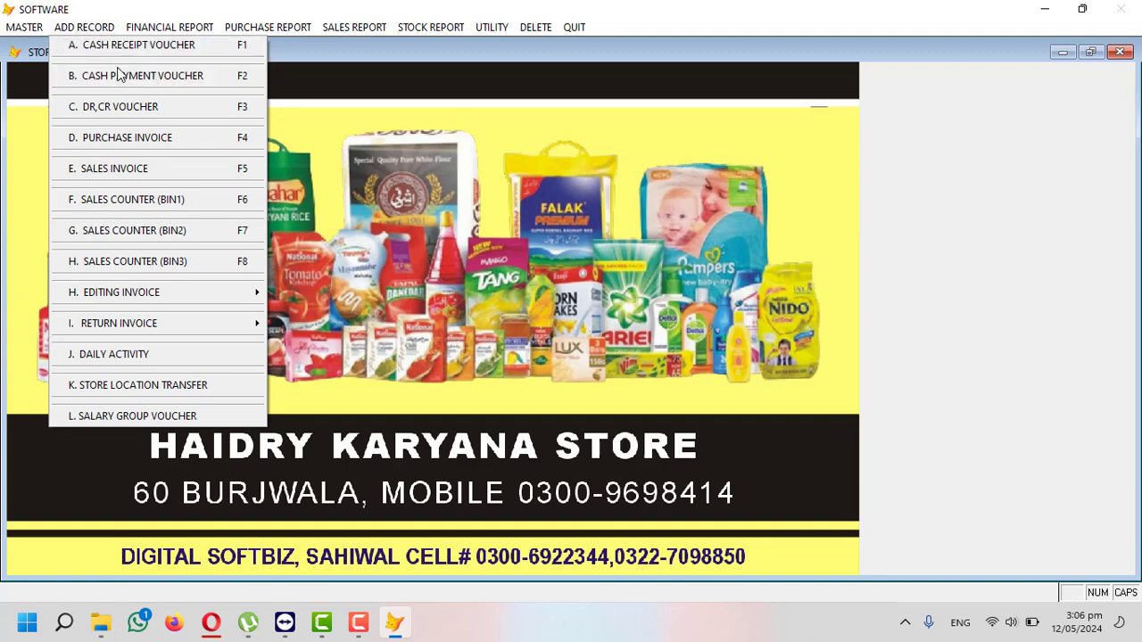
{"action": "left_click", "coordinate": [121, 43]}
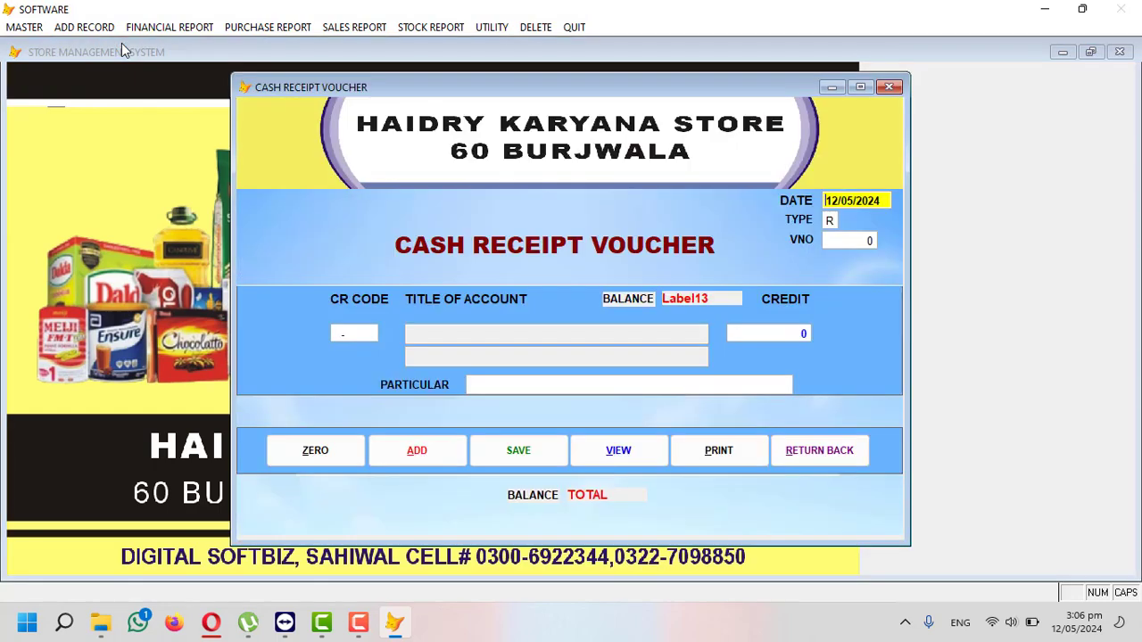
{"action": "key", "text": "Return"}
{"action": "key", "text": "Return"}
{"action": "key", "text": "Return"}
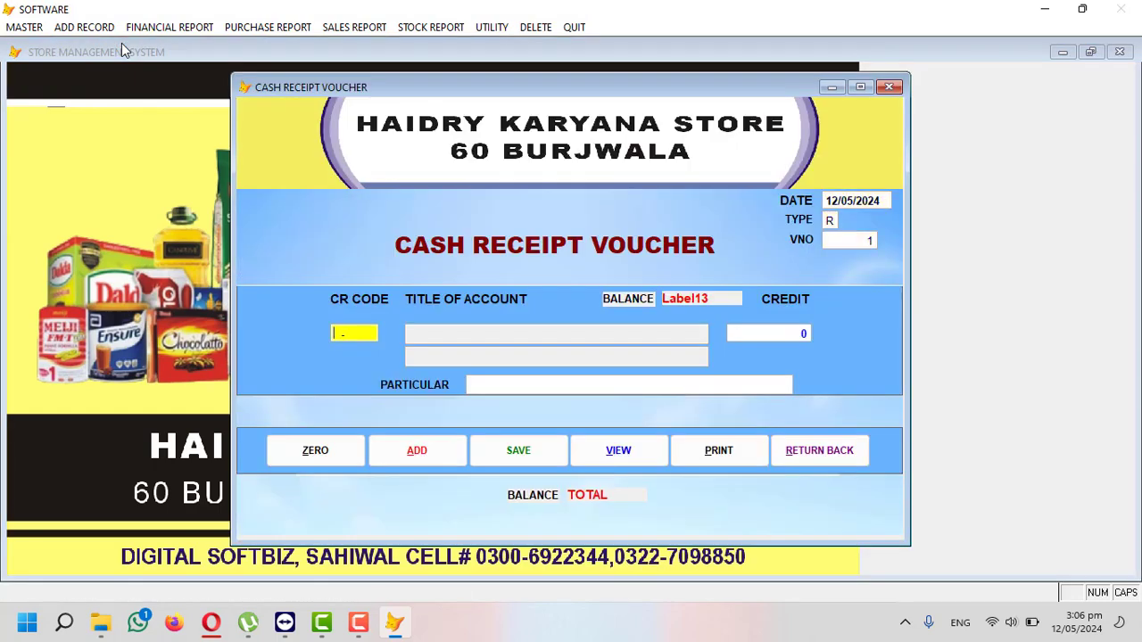
{"action": "key", "text": "Return"}
{"action": "type", "text": "KAR"}
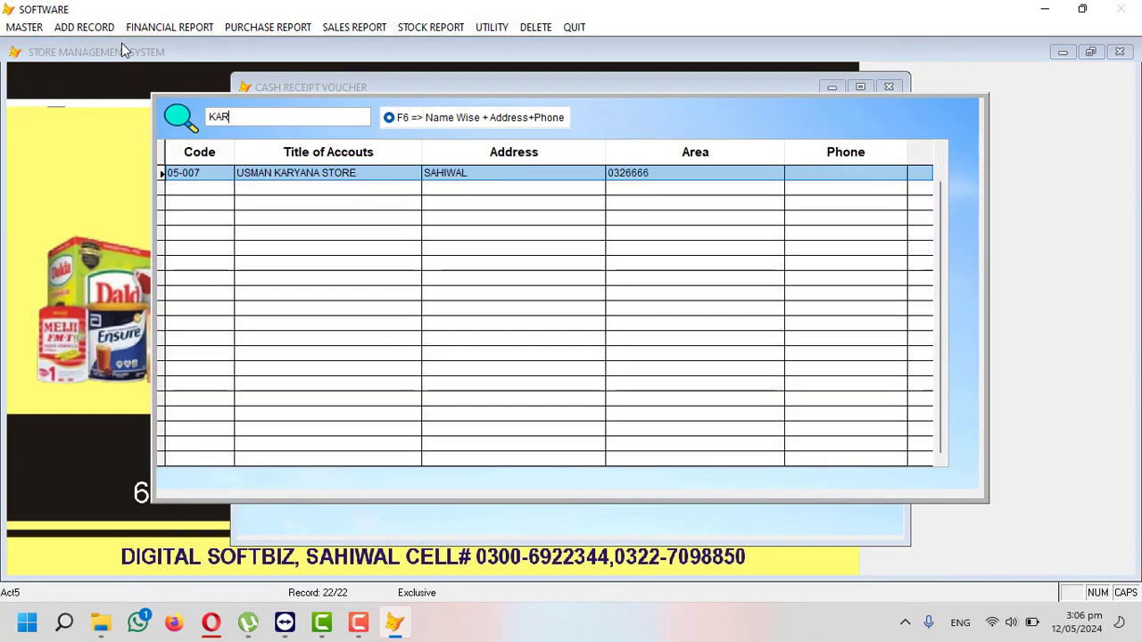
{"action": "key", "text": "Return"}
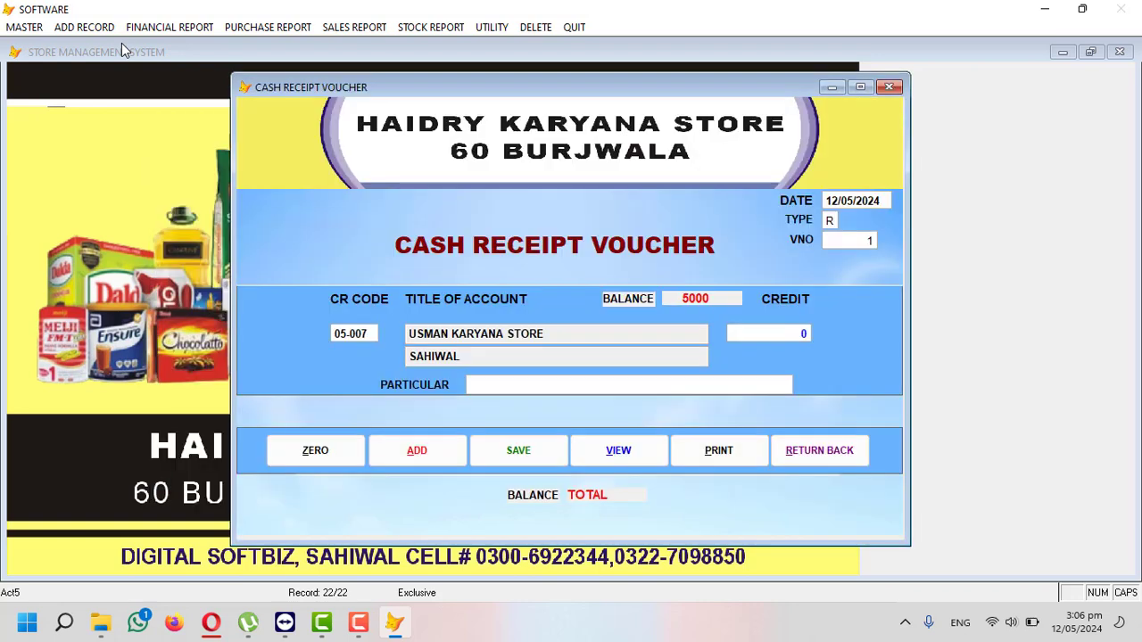
- Credit 5,000 with particular 'CASH BY HAND', save the voucher, and close it
{"action": "key", "text": "Return"}
{"action": "type", "text": "5,"}
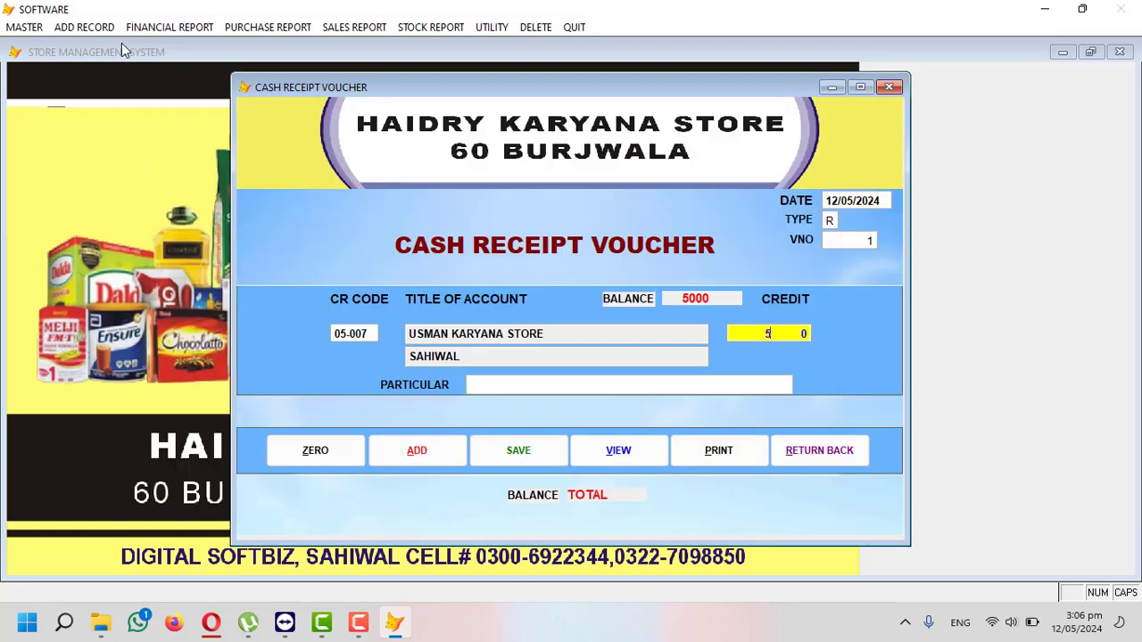
{"action": "type", "text": "000"}
{"action": "key", "text": "Return"}
{"action": "type", "text": "CASH B"}
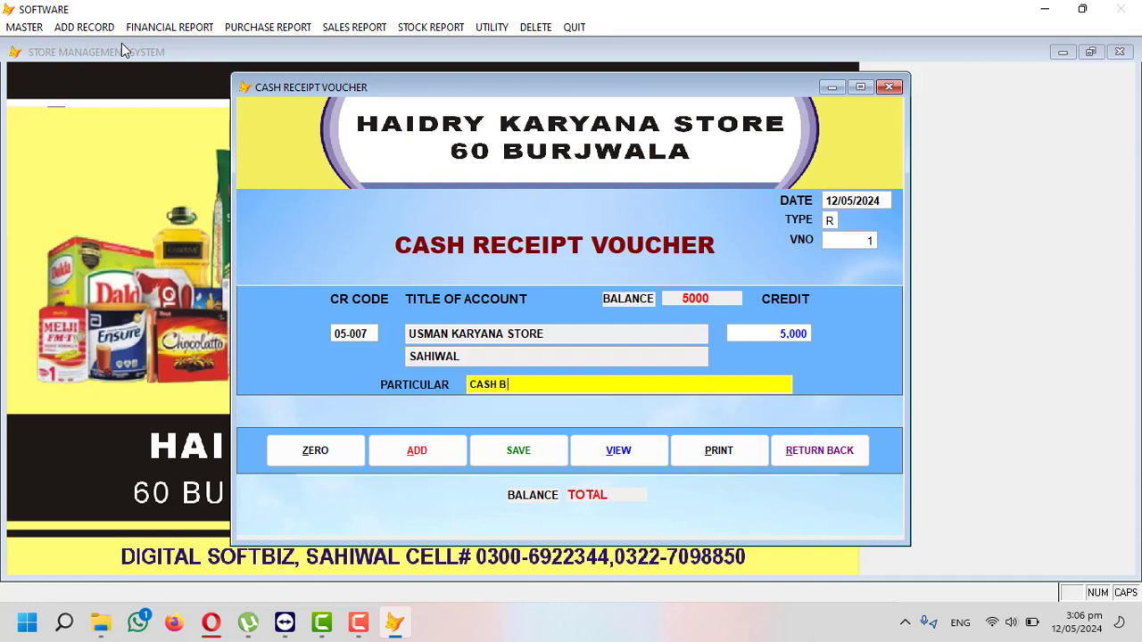
{"action": "type", "text": "Y HAND"}
{"action": "key", "text": "Return"}
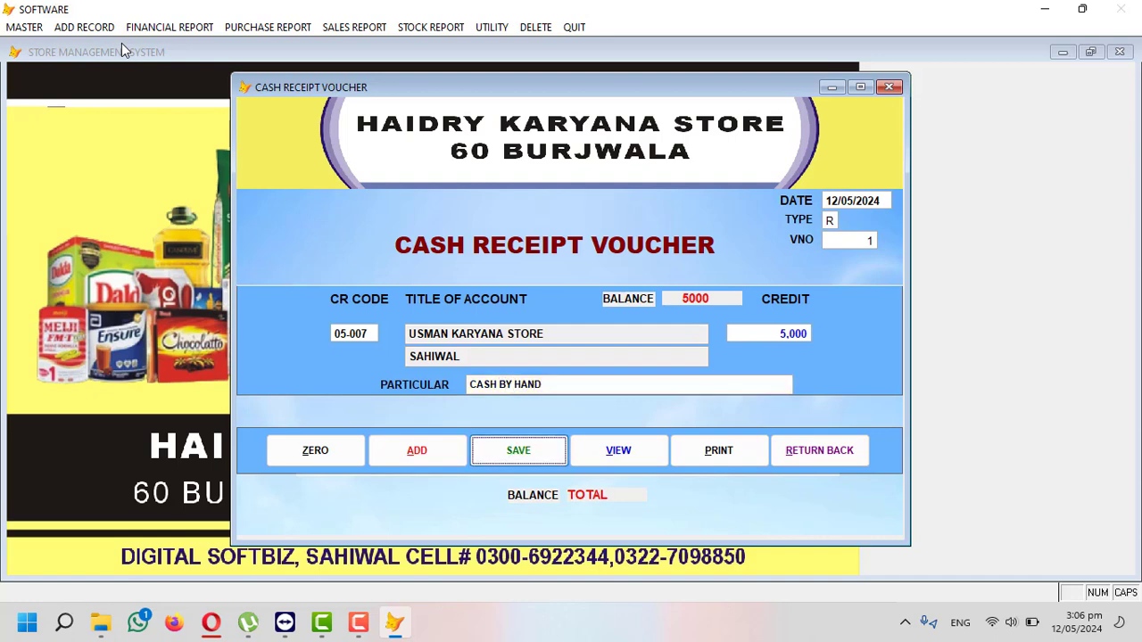
{"action": "key", "text": "Return"}
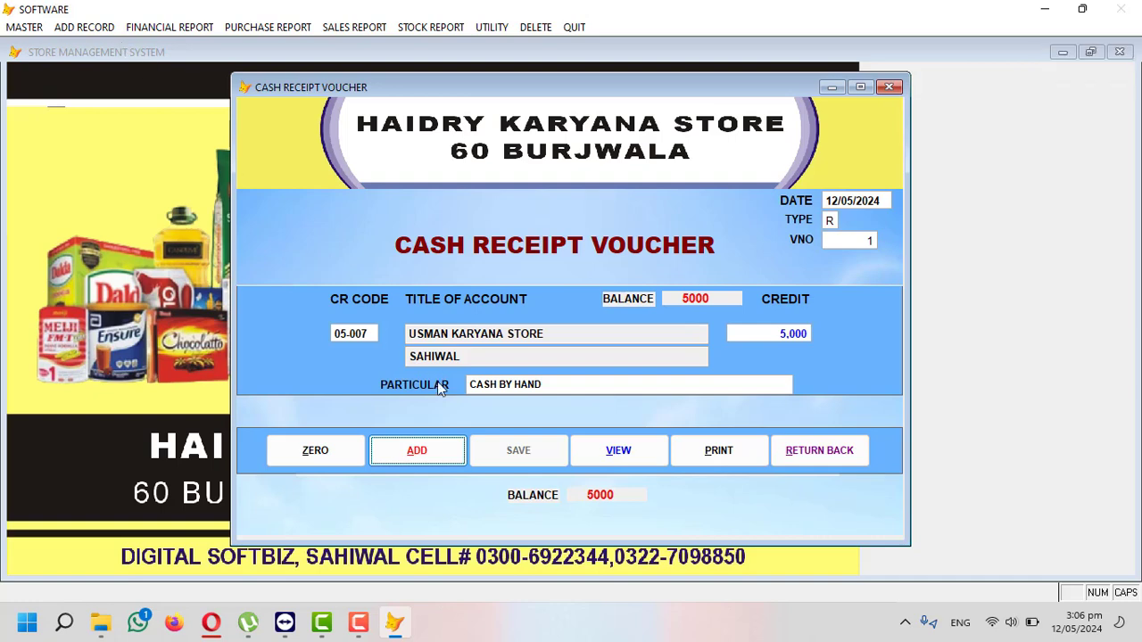
{"action": "left_click", "coordinate": [819, 451]}
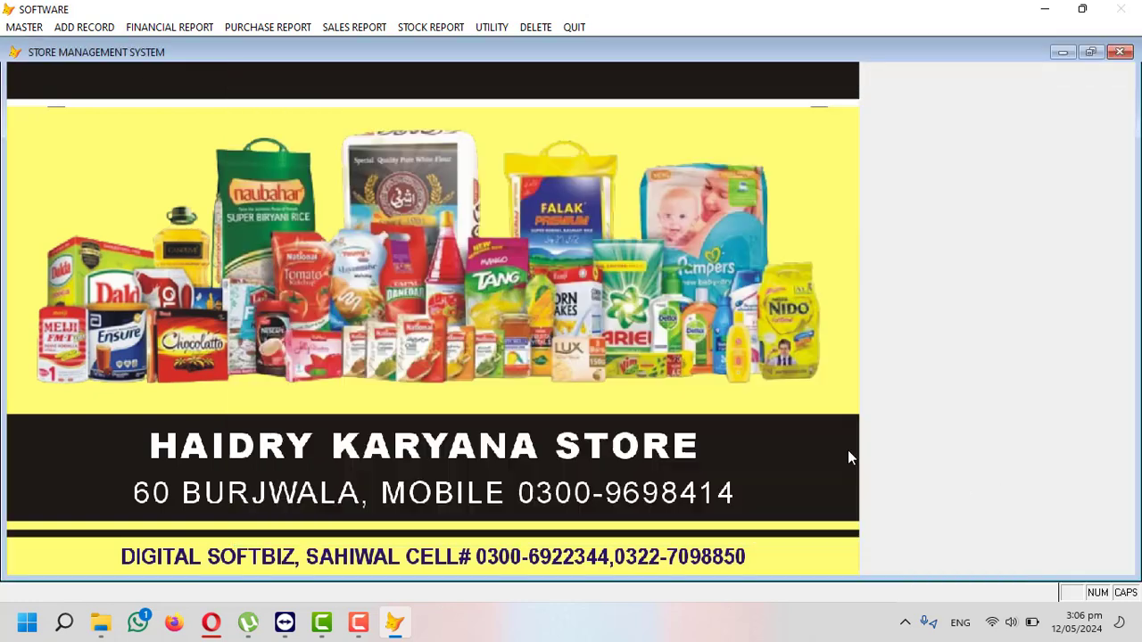
- Preview the cash book showing the 5,000 receipt, then close it
{"action": "left_click", "coordinate": [208, 25]}
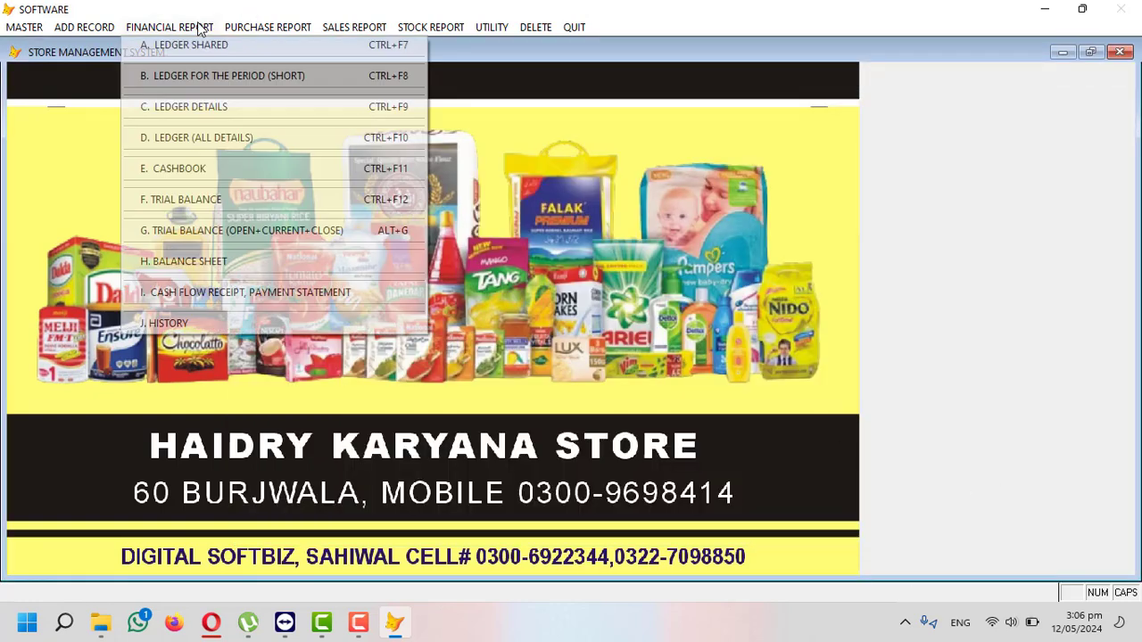
{"action": "left_click", "coordinate": [208, 177]}
{"action": "key", "text": "Return"}
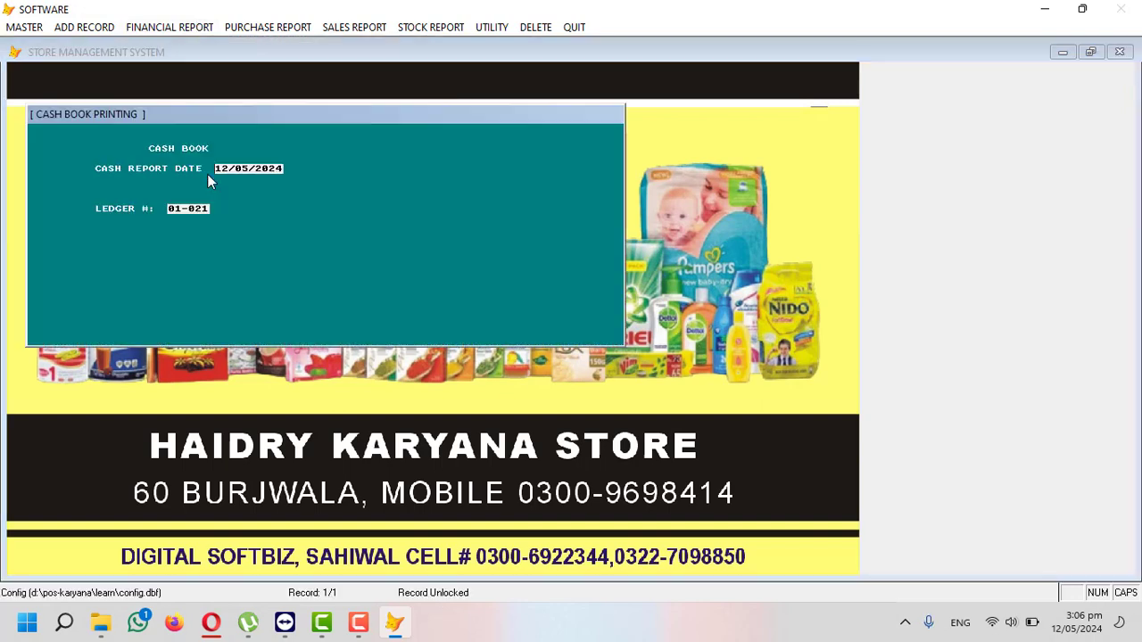
{"action": "key", "text": "Return"}
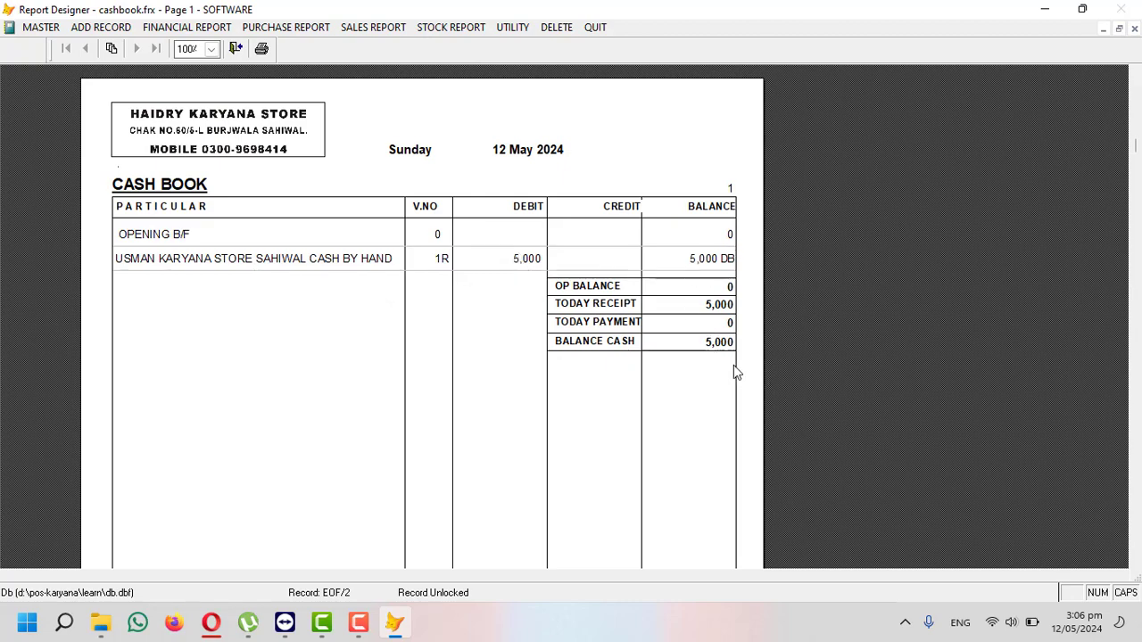
{"action": "key", "text": "Escape"}
- Preview the shared ledger for store account 05-007, now at a 0 balance
{"action": "left_click", "coordinate": [203, 28]}
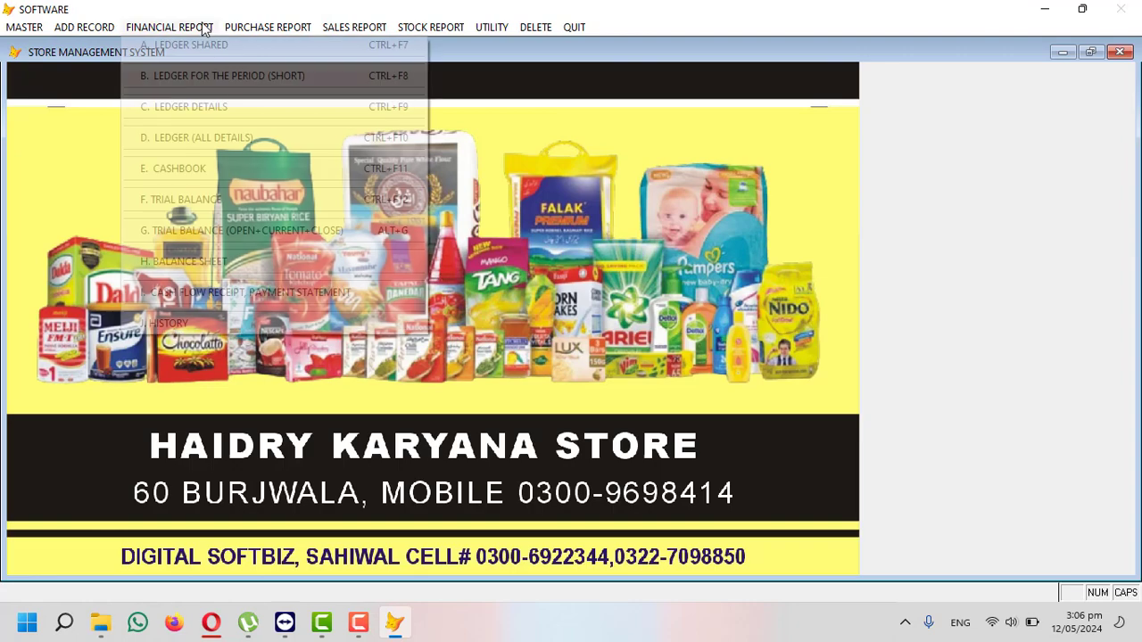
{"action": "left_click", "coordinate": [207, 46]}
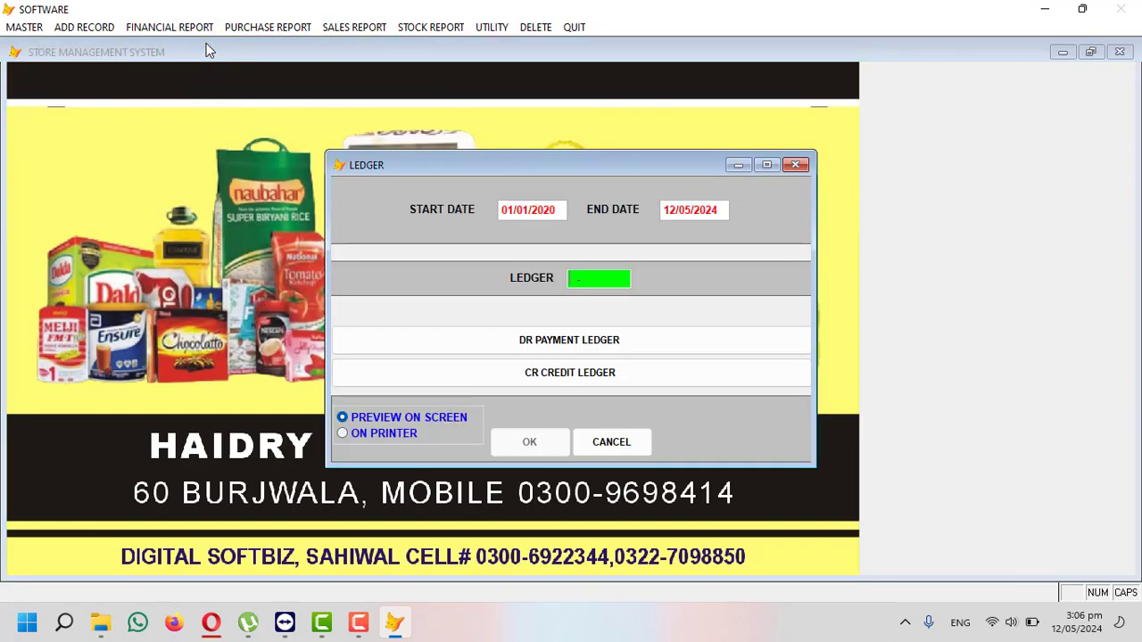
{"action": "key", "text": "Return"}
{"action": "type", "text": "KAR"}
{"action": "key", "text": "Return"}
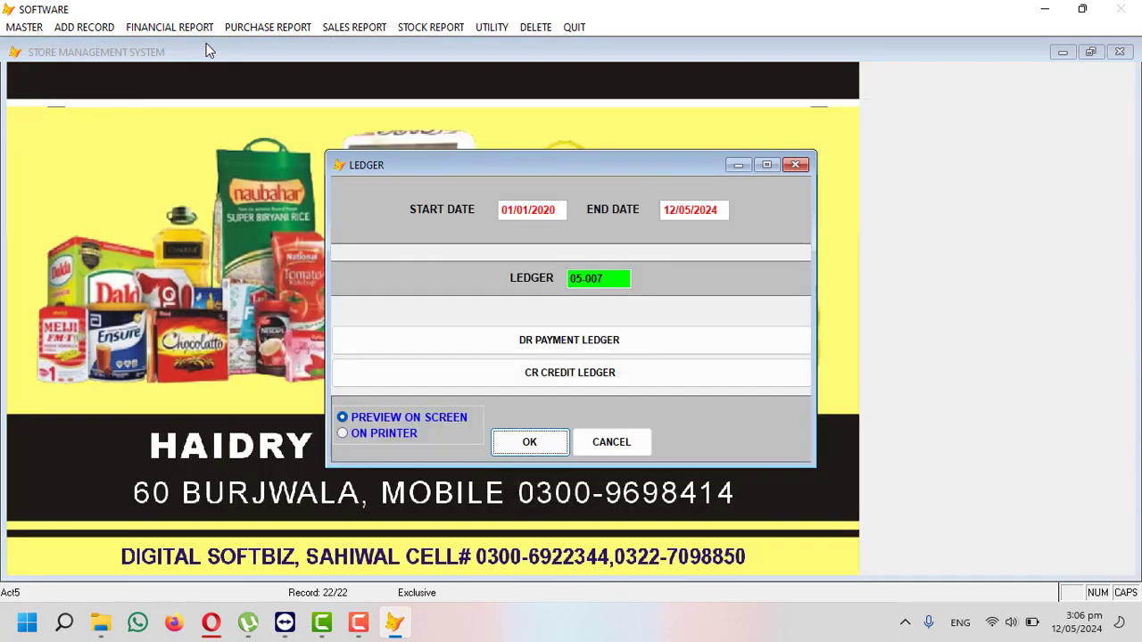
{"action": "key", "text": "Return"}
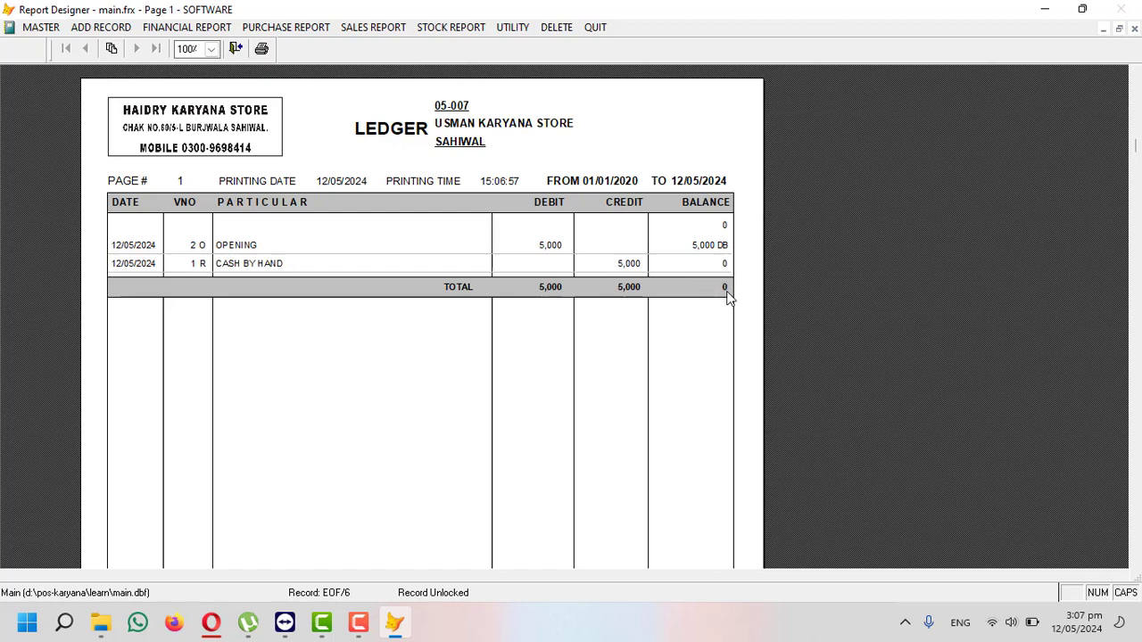
{"action": "key", "text": "Escape"}
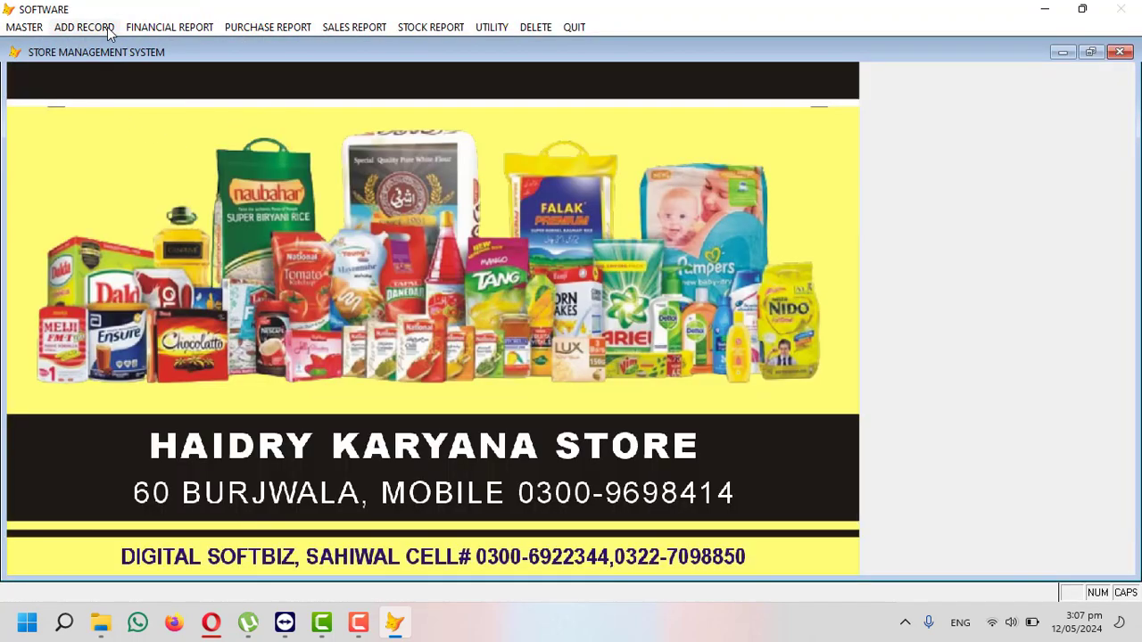
{"action": "left_click", "coordinate": [108, 29]}
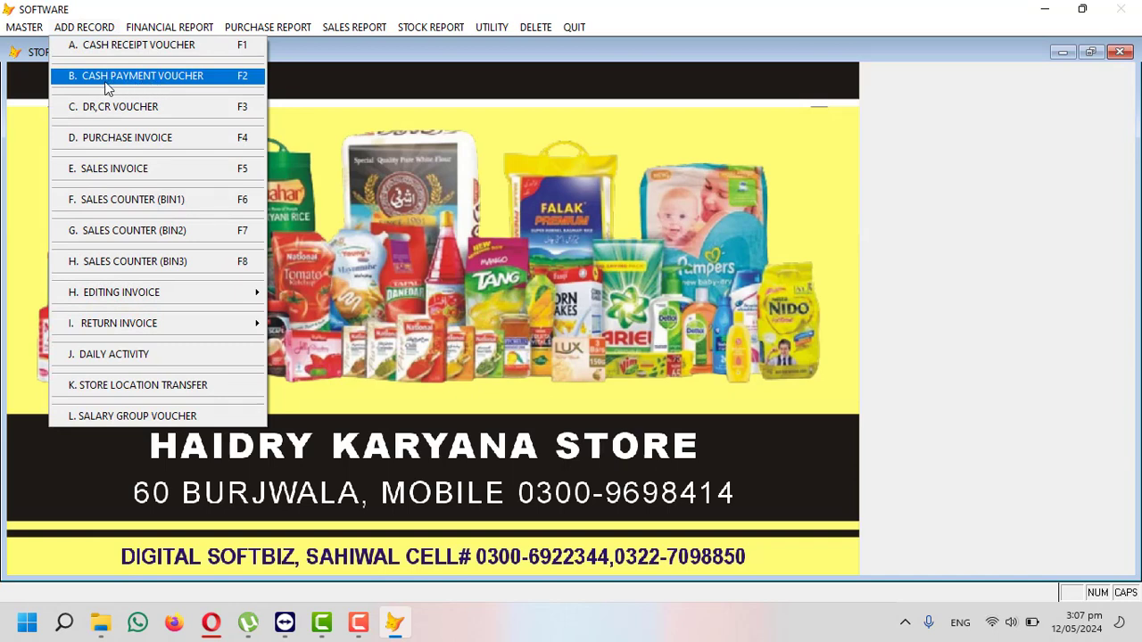
- Record a 5,000 cash payment to supplier account 04-001 noted 'CASH PAID' and save it
{"action": "left_click", "coordinate": [154, 87]}
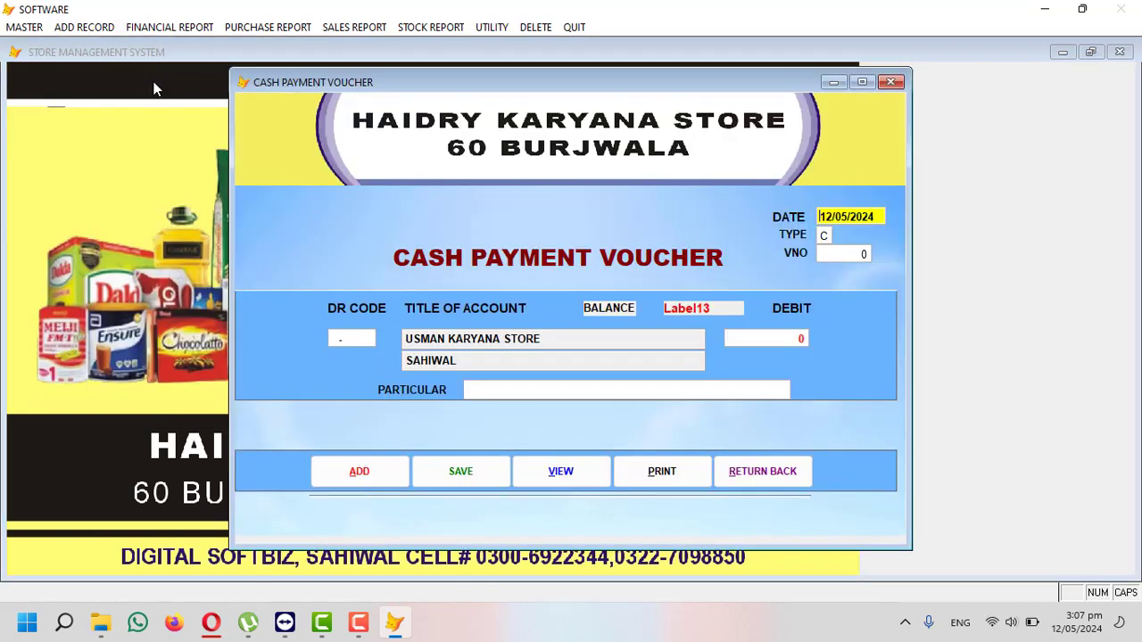
{"action": "key", "text": "Return"}
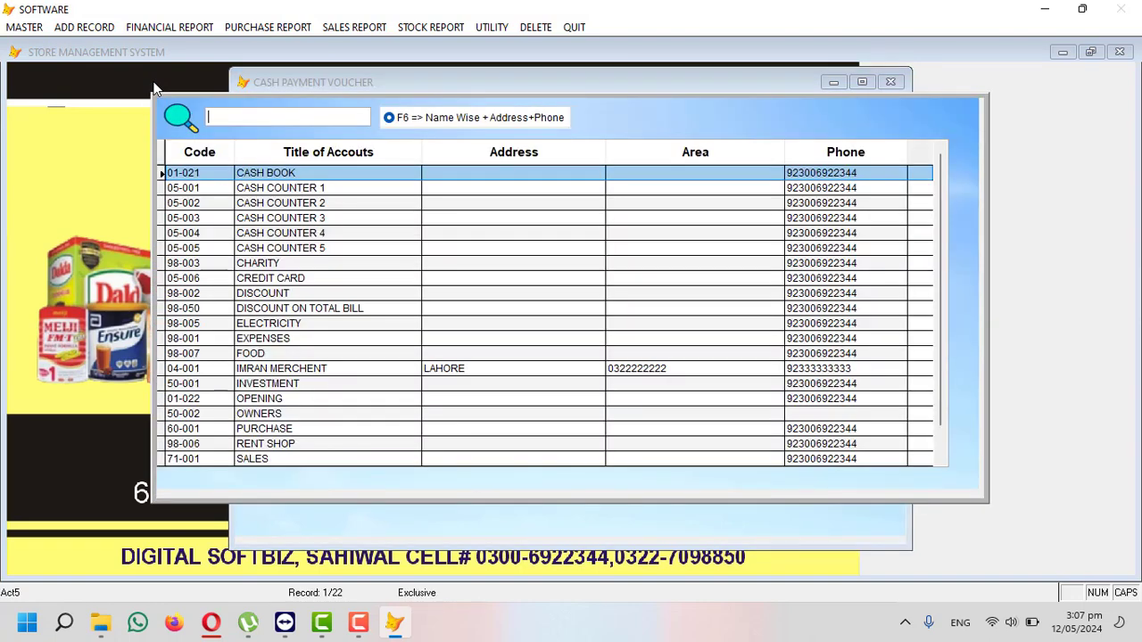
{"action": "type", "text": "imr"}
{"action": "key", "text": "Return"}
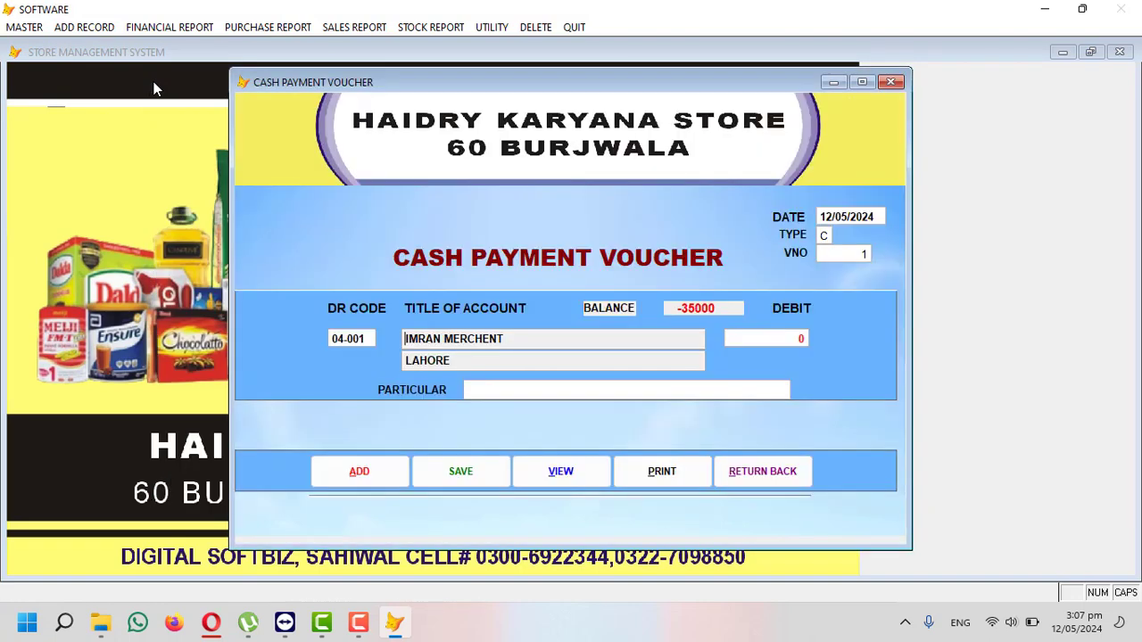
{"action": "key", "text": "Return"}
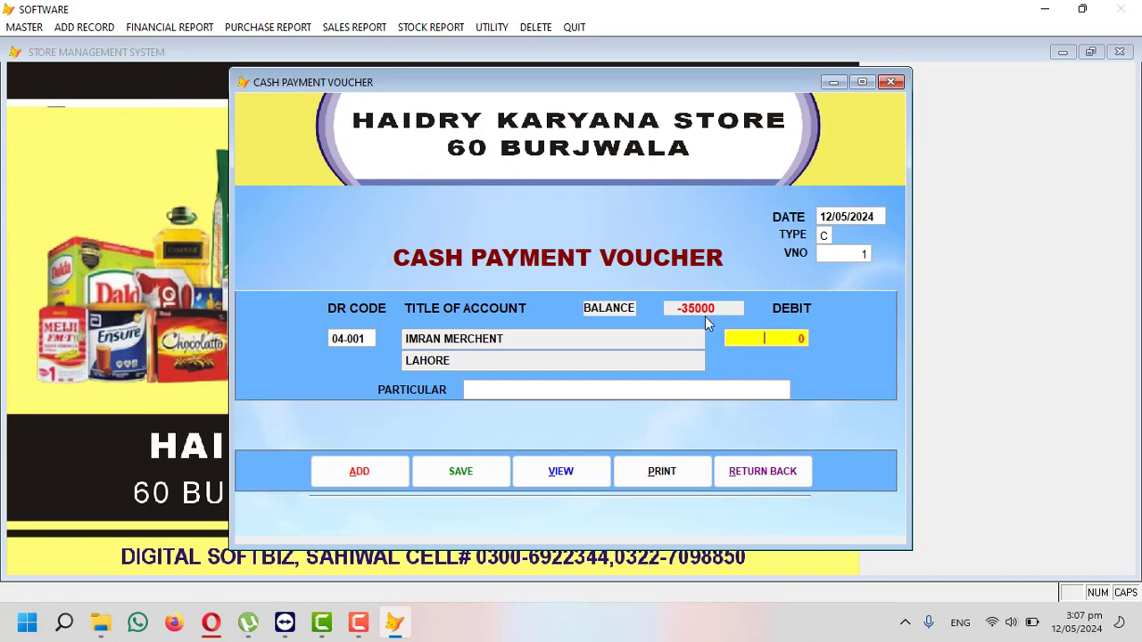
{"action": "type", "text": "50000"}
{"action": "key", "text": "Return"}
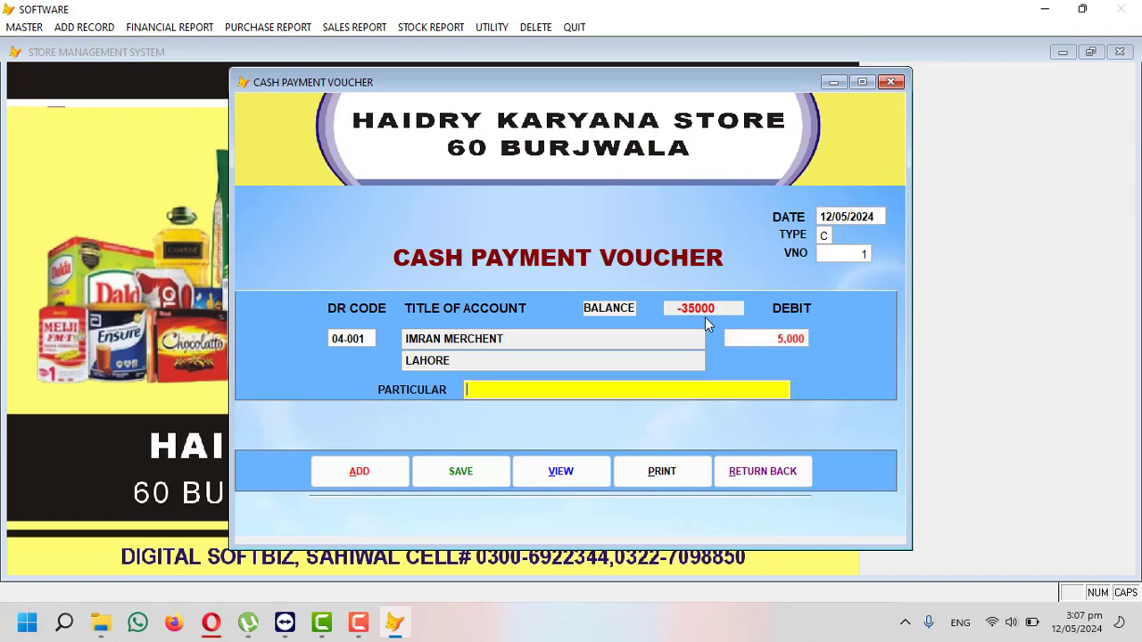
{"action": "type", "text": "CASH PAID"}
{"action": "key", "text": "Return"}
{"action": "key", "text": "Return"}
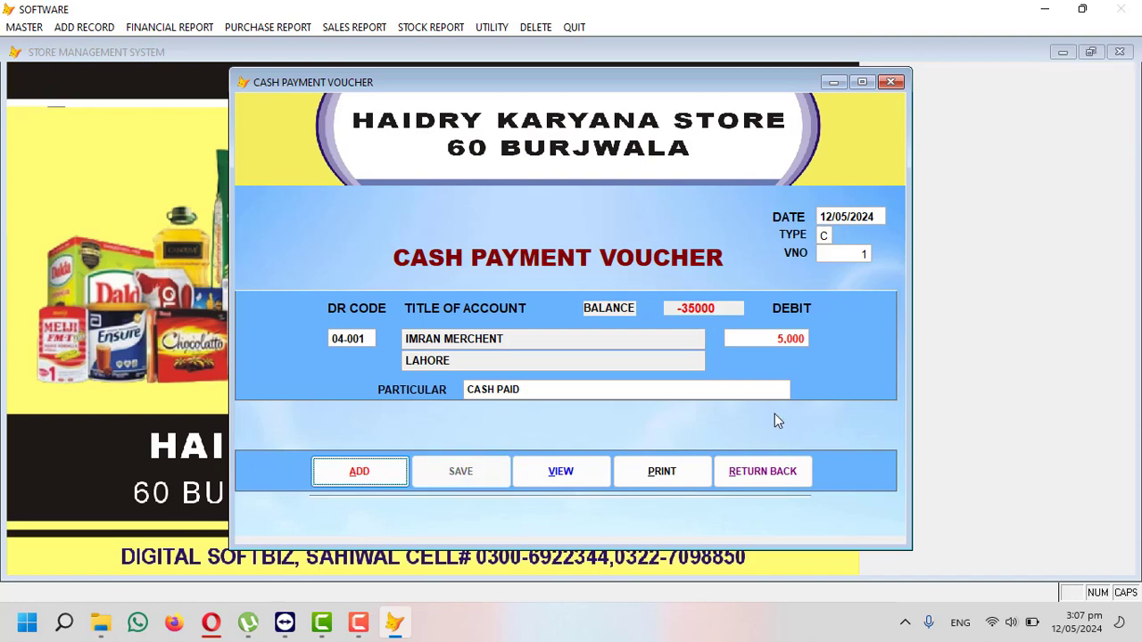
{"action": "left_click", "coordinate": [772, 471]}
- Preview the 12 May 2024 cash book: 5,000 received, 5,000 paid, 0 balance cash
{"action": "left_click", "coordinate": [169, 27]}
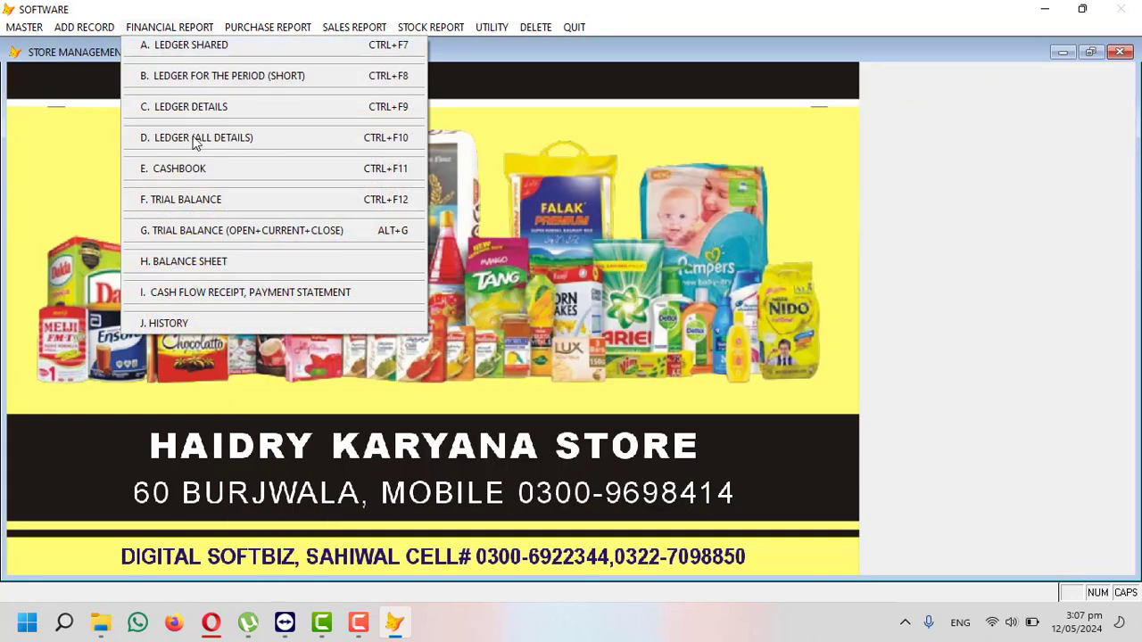
{"action": "left_click", "coordinate": [192, 169]}
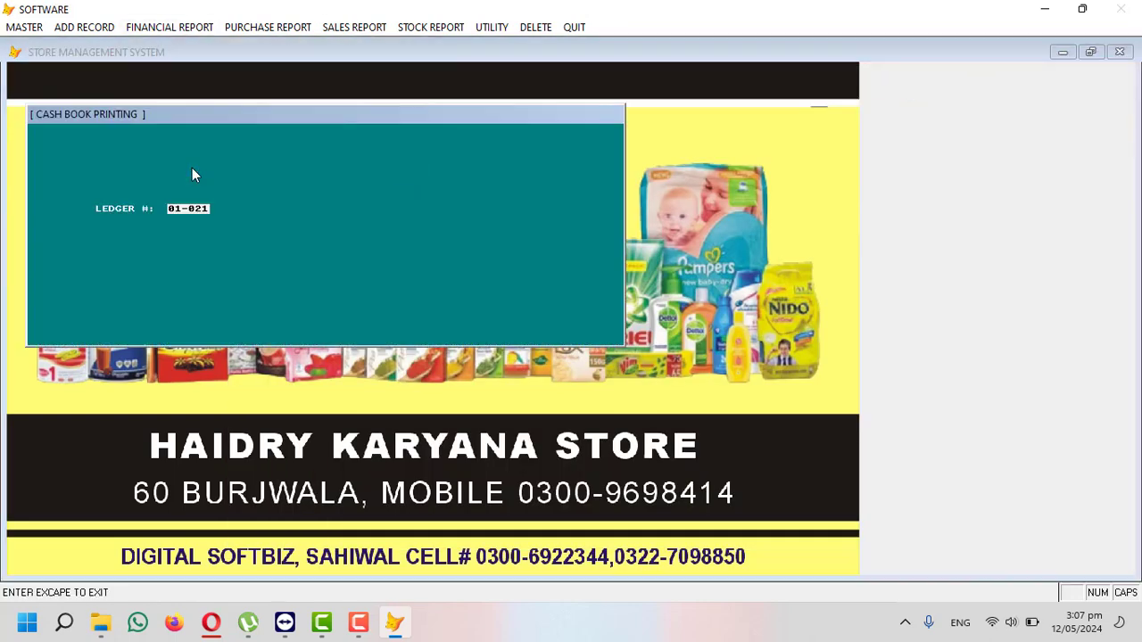
{"action": "key", "text": "Return"}
{"action": "key", "text": "Return"}
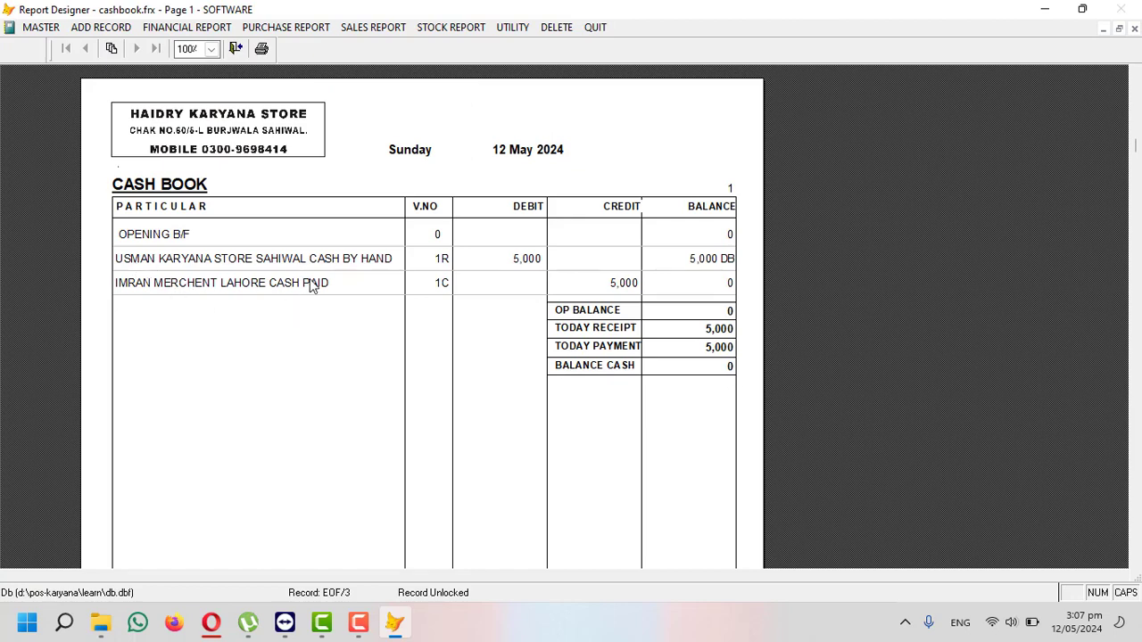
{"action": "key", "text": "Escape"}
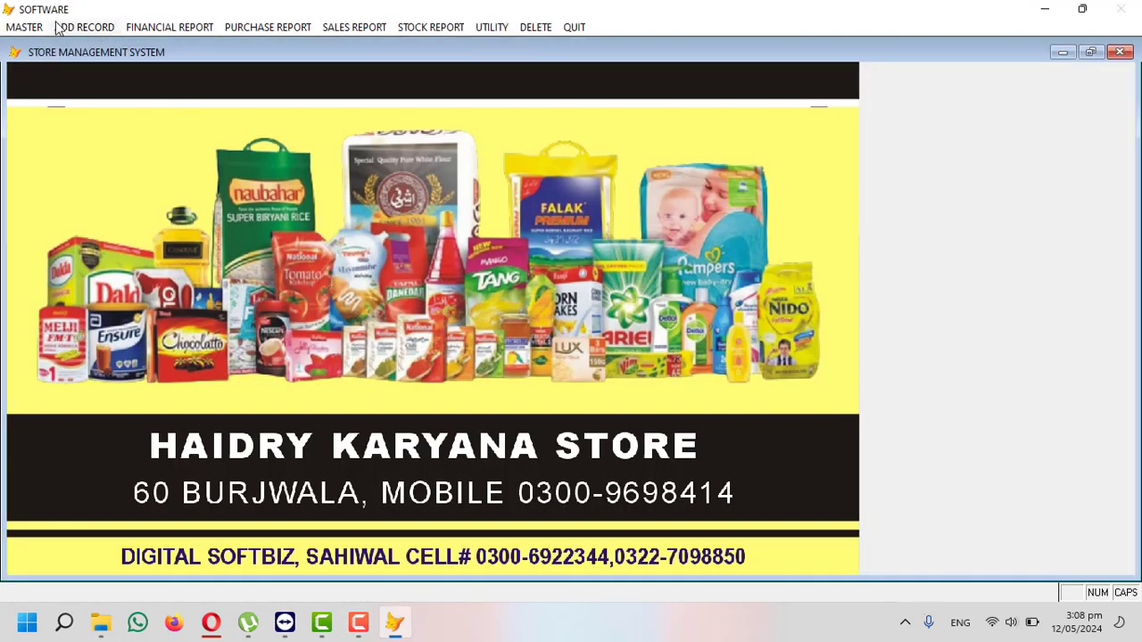
- Preview the ledger for supplier account 04-001, now at 30,000 CR after the payment, and close it
{"action": "left_click", "coordinate": [143, 27]}
{"action": "left_click", "coordinate": [184, 49]}
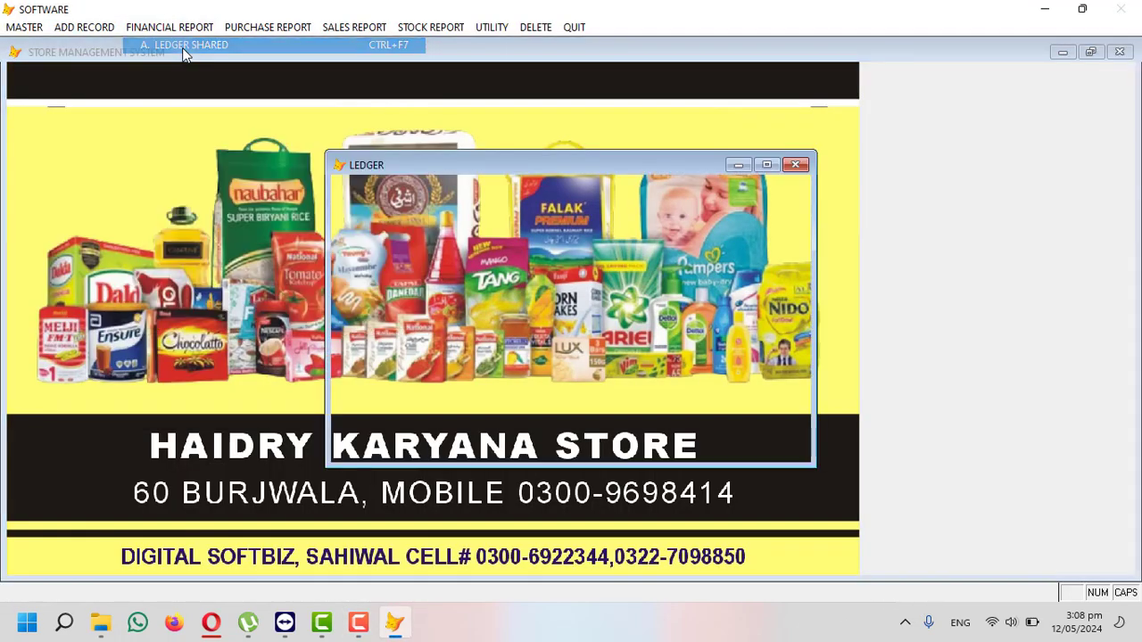
{"action": "key", "text": "Return"}
{"action": "type", "text": "IMR"}
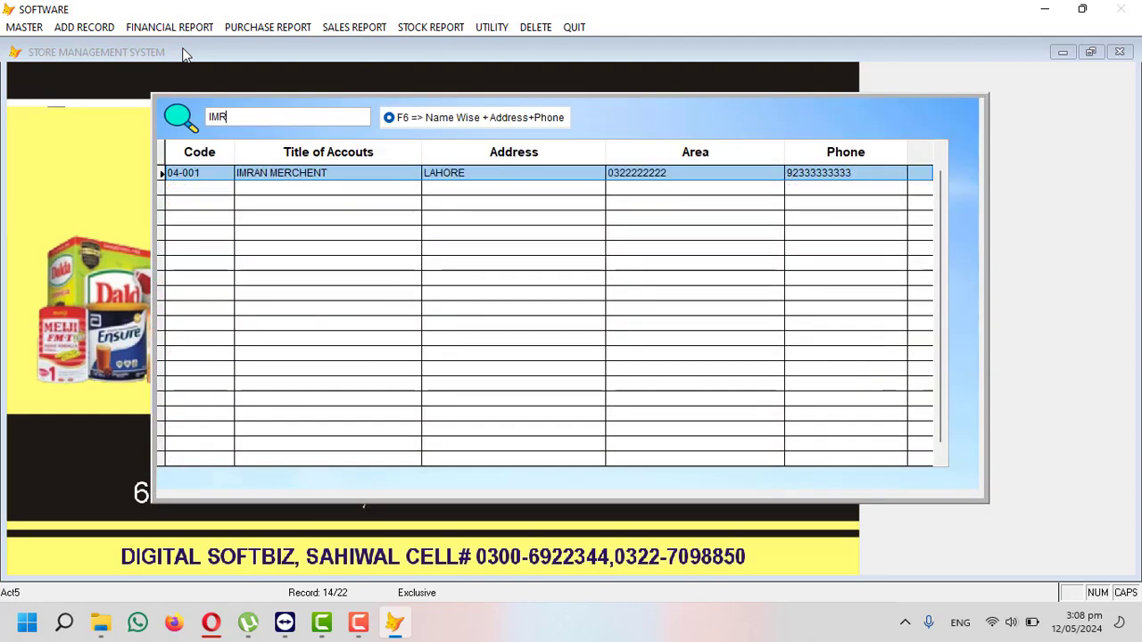
{"action": "key", "text": "Return"}
{"action": "key", "text": "Return"}
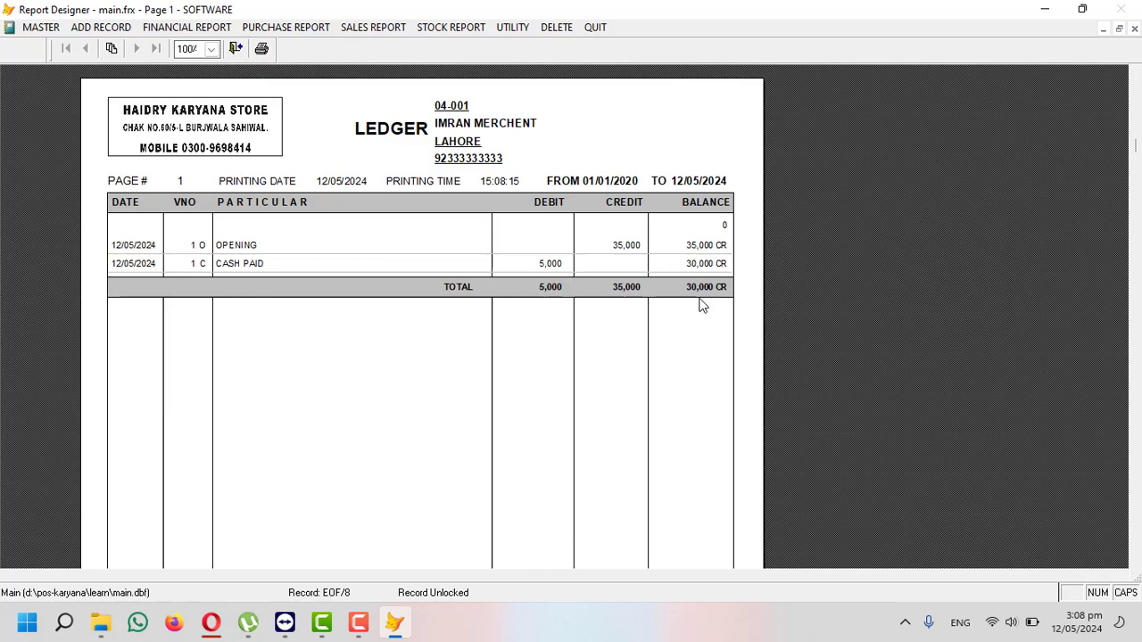
{"action": "key", "text": "Escape"}
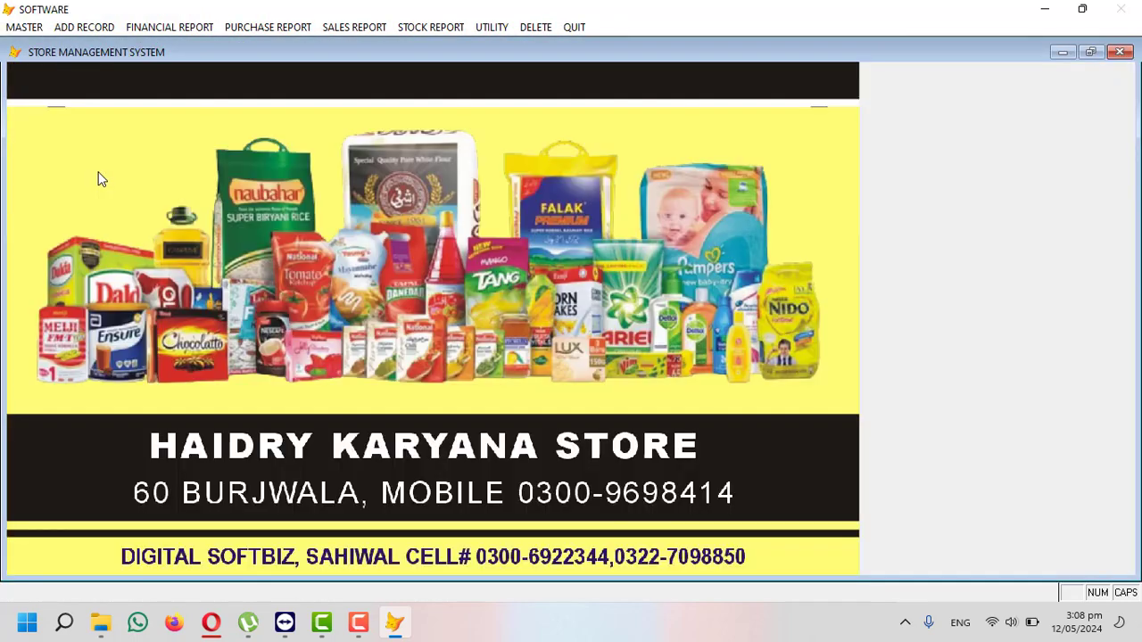
{"action": "left_click", "coordinate": [36, 29]}
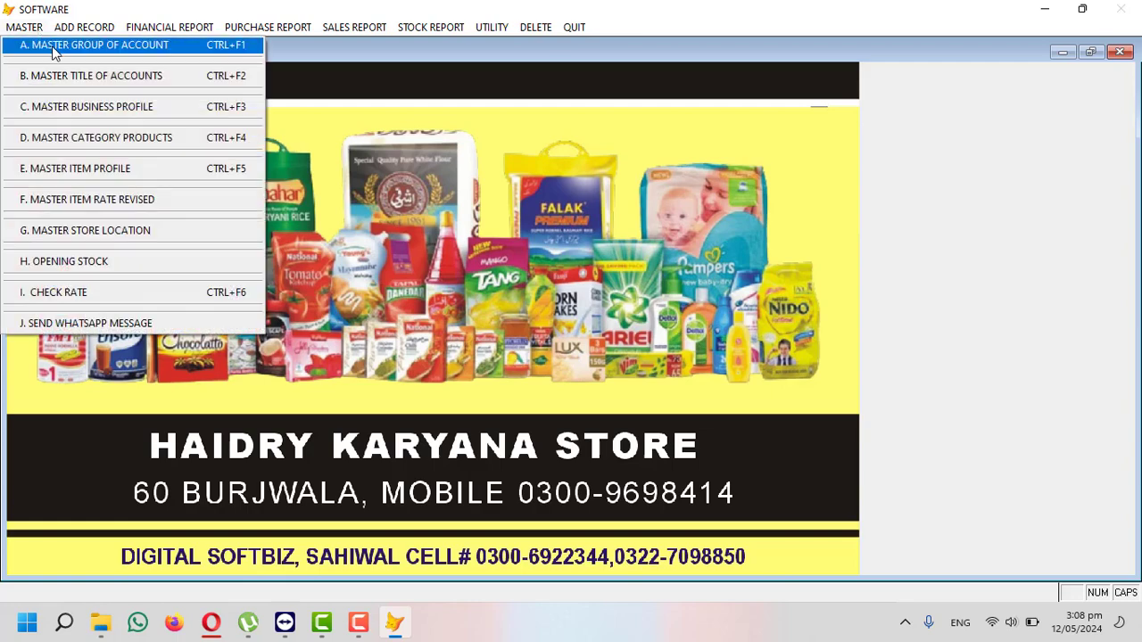
{"action": "left_click", "coordinate": [89, 78]}
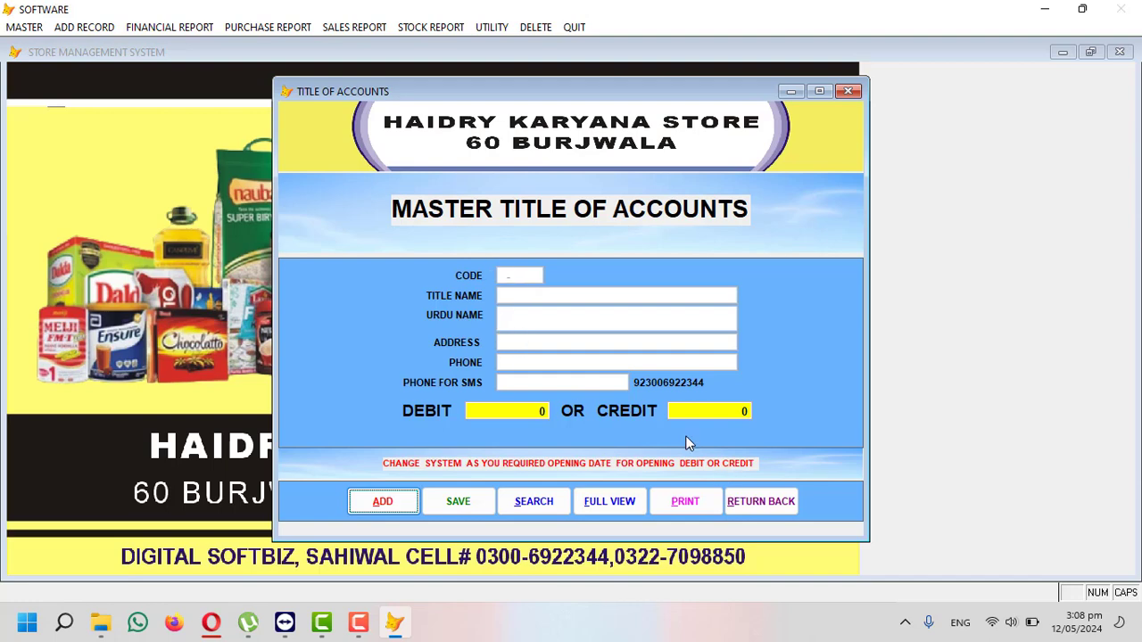
{"action": "left_click", "coordinate": [760, 501]}
{"action": "left_click", "coordinate": [133, 27]}
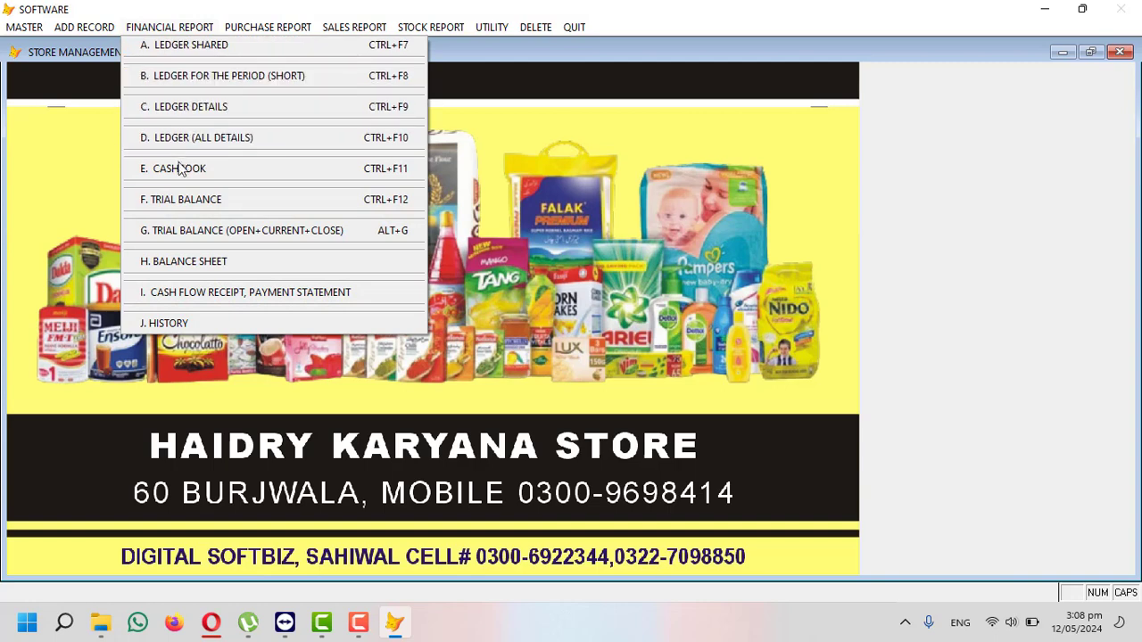
{"action": "left_click", "coordinate": [84, 26]}
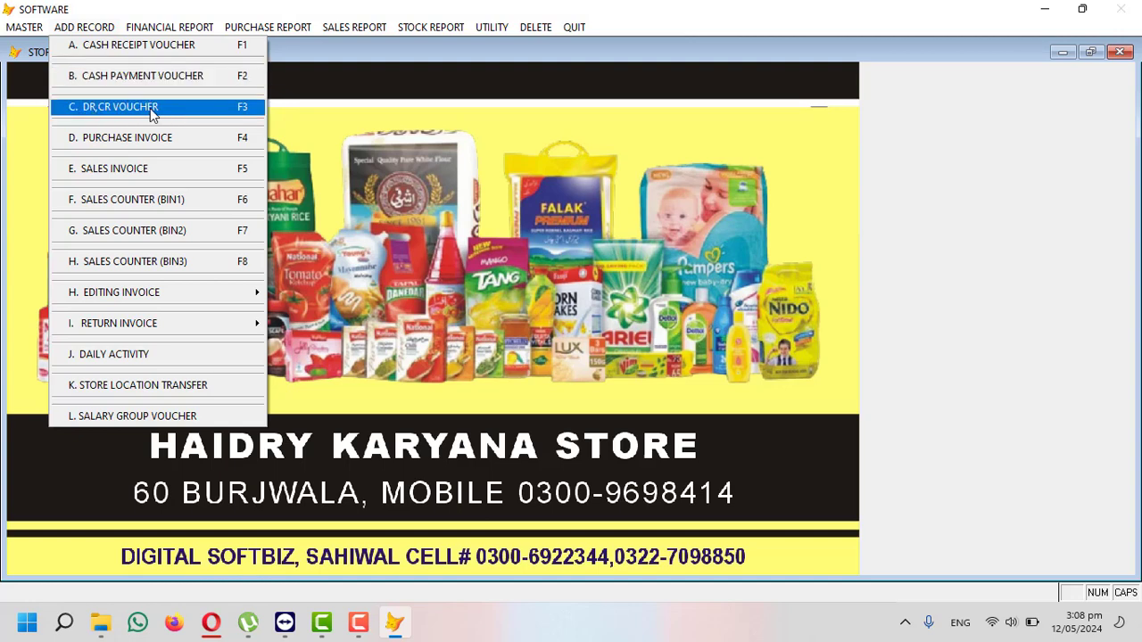
{"action": "mouse_move", "coordinate": [24, 27]}
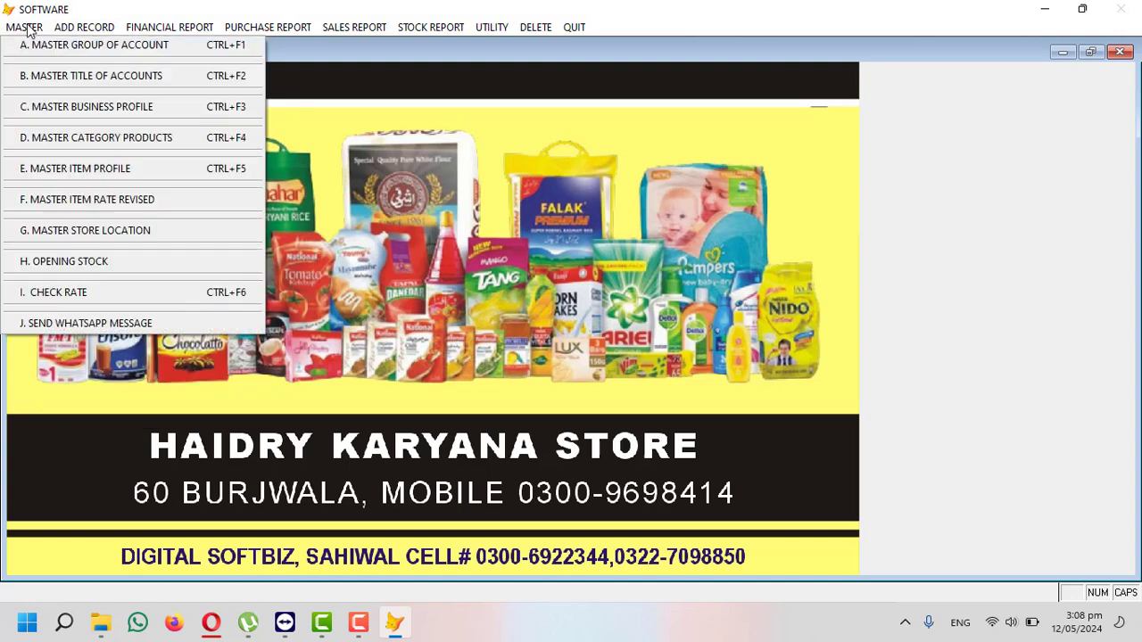
{"action": "mouse_move", "coordinate": [84, 27]}
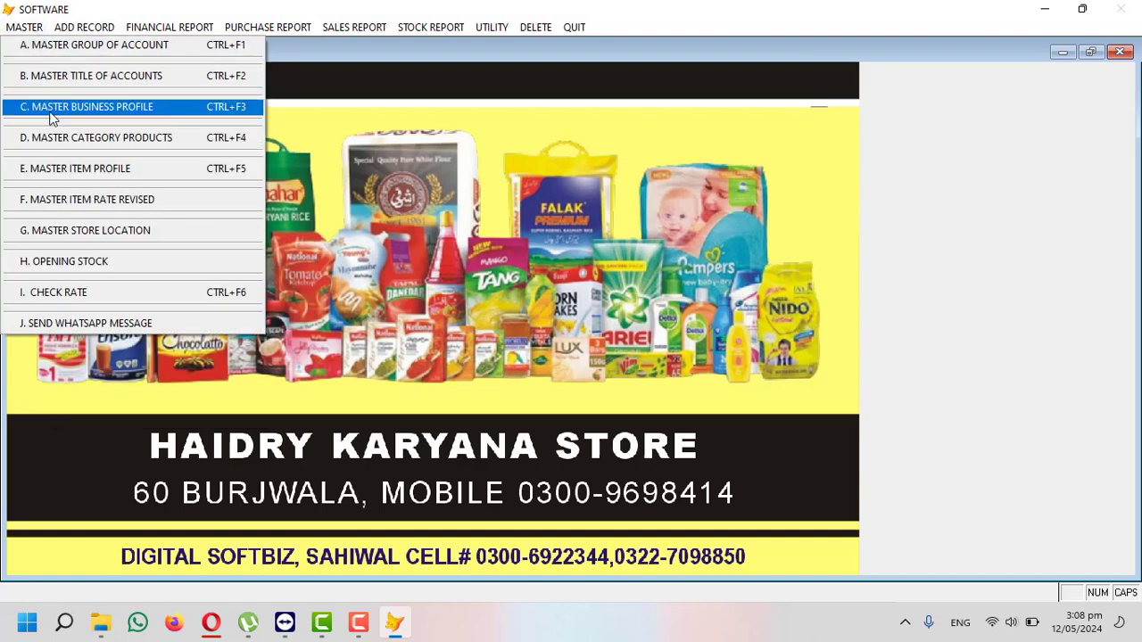
{"action": "left_click", "coordinate": [117, 116]}
{"action": "left_click", "coordinate": [611, 409]}
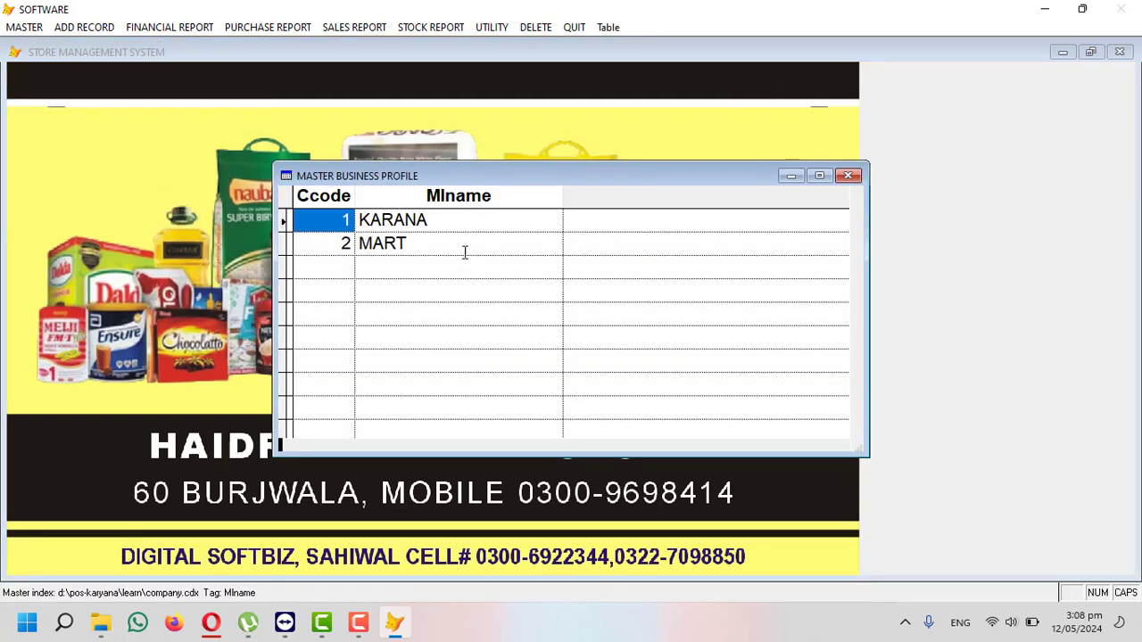
{"action": "left_click", "coordinate": [450, 222]}
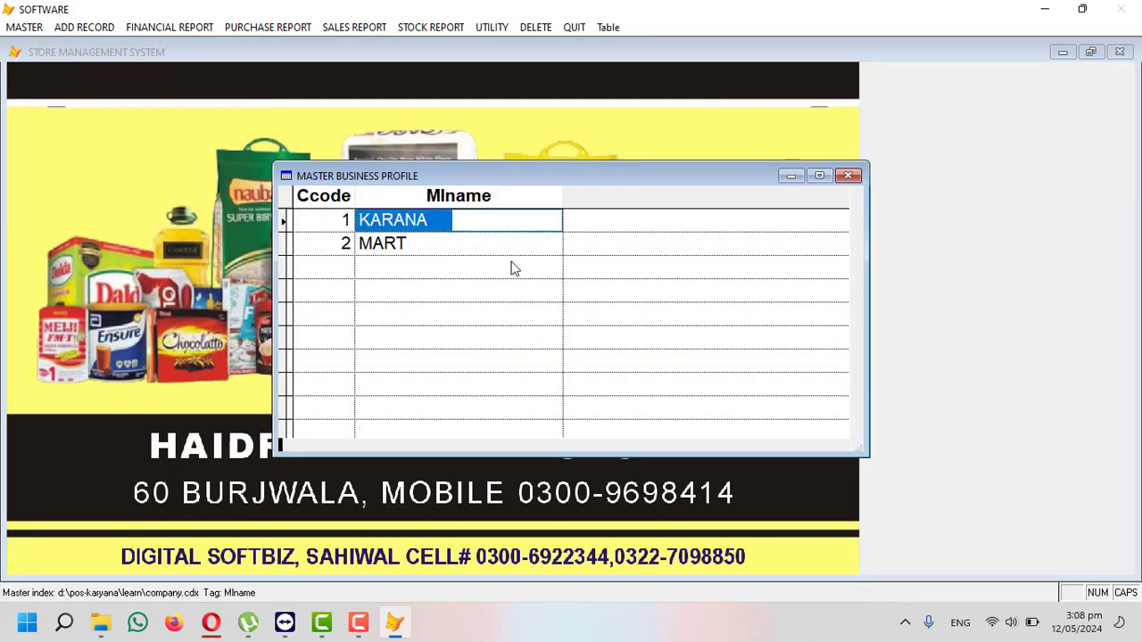
{"action": "key", "text": "Escape"}
{"action": "left_click", "coordinate": [758, 411]}
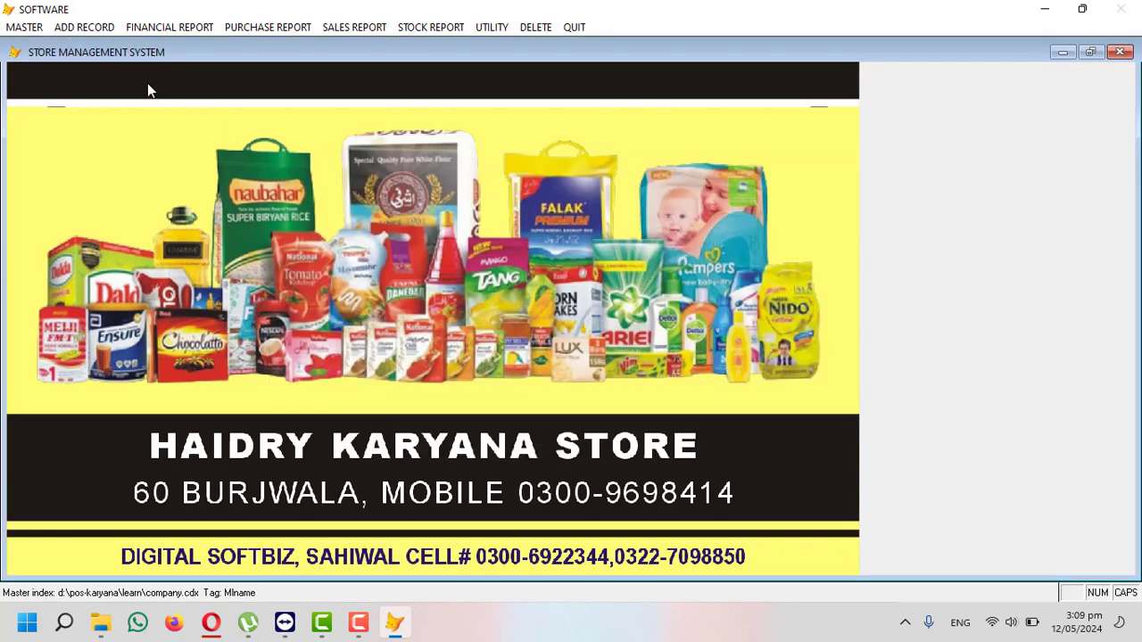
{"action": "left_click", "coordinate": [30, 28]}
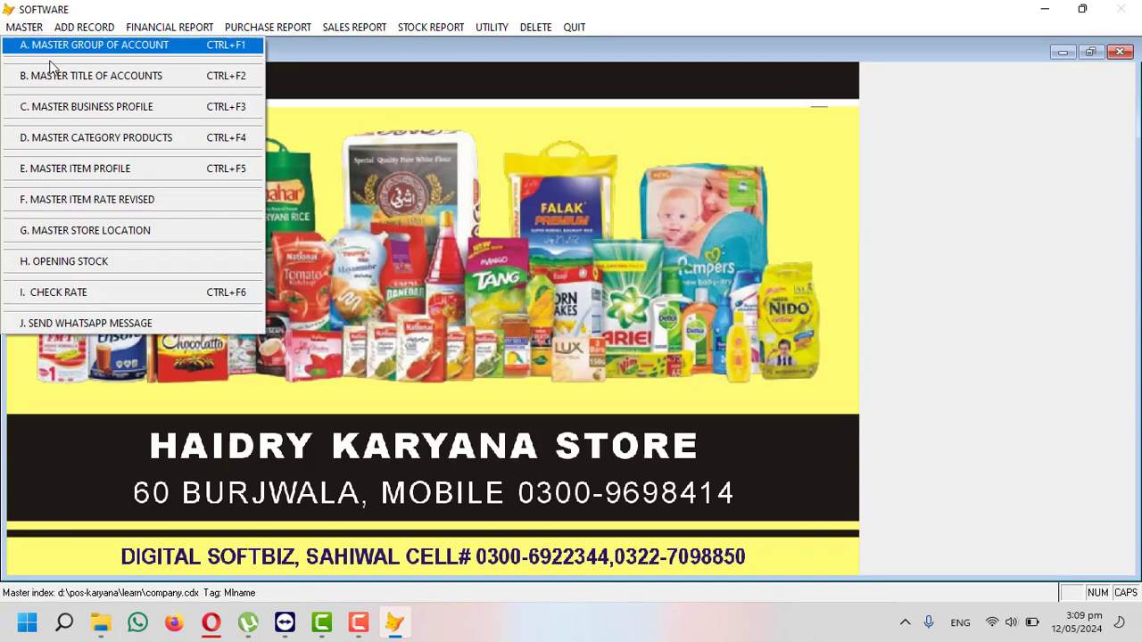
- Check the existing product categories in the grid, then close the Category Profile form
{"action": "left_click", "coordinate": [125, 143]}
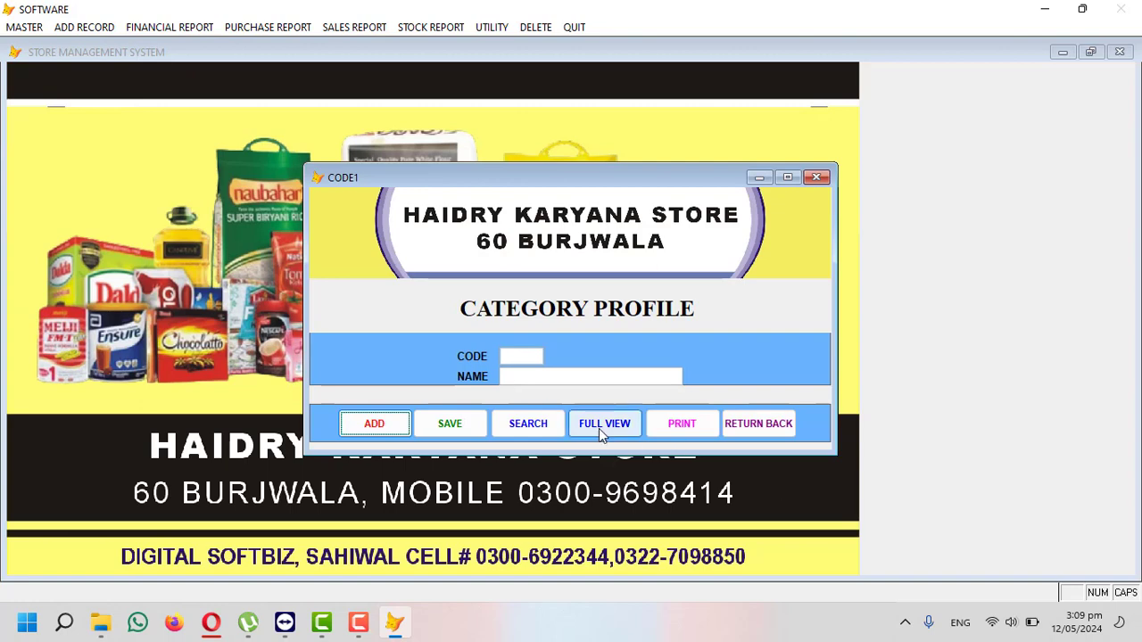
{"action": "left_click", "coordinate": [604, 424]}
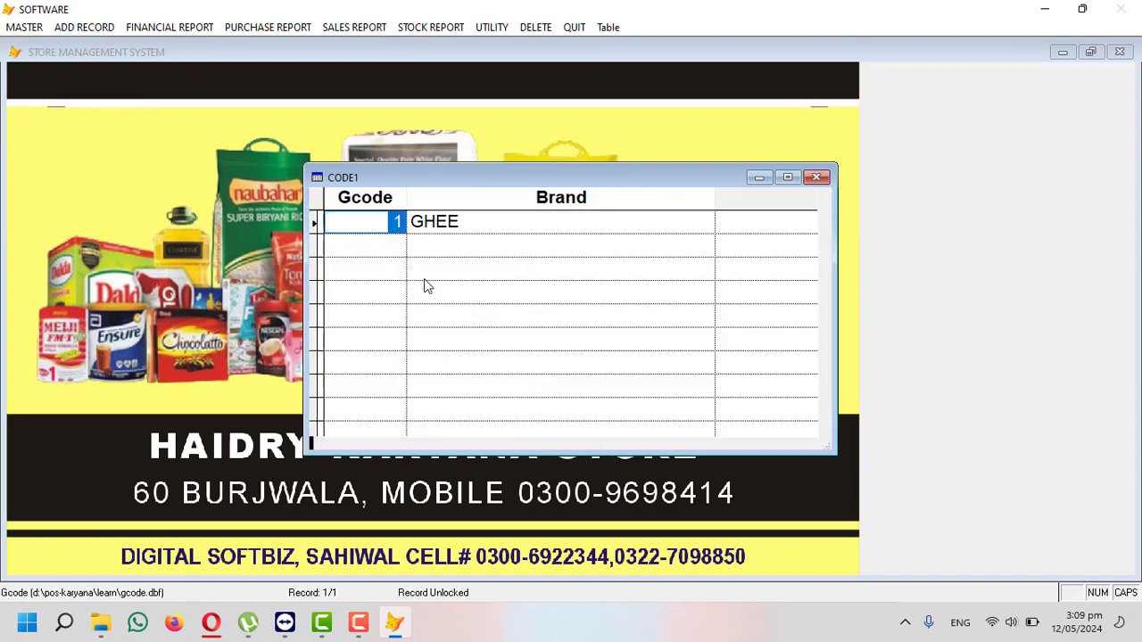
{"action": "key", "text": "Escape"}
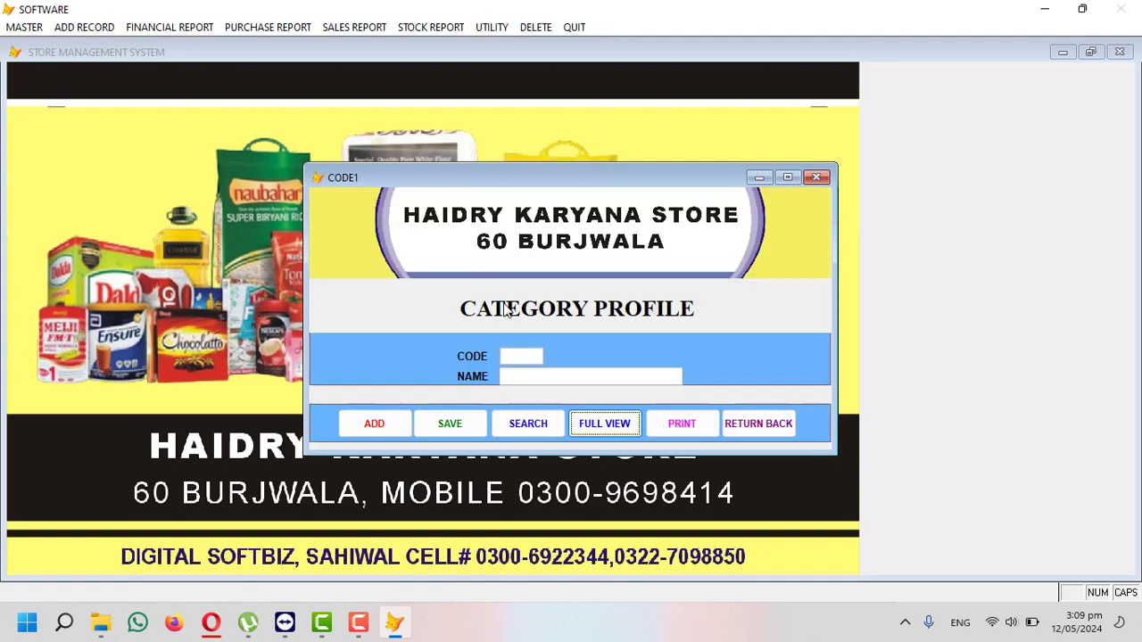
{"action": "left_click", "coordinate": [758, 423]}
- Reopen Category Profile and add categories 2 SOAP, 3 OIL and 4 DALL
{"action": "left_click", "coordinate": [25, 29]}
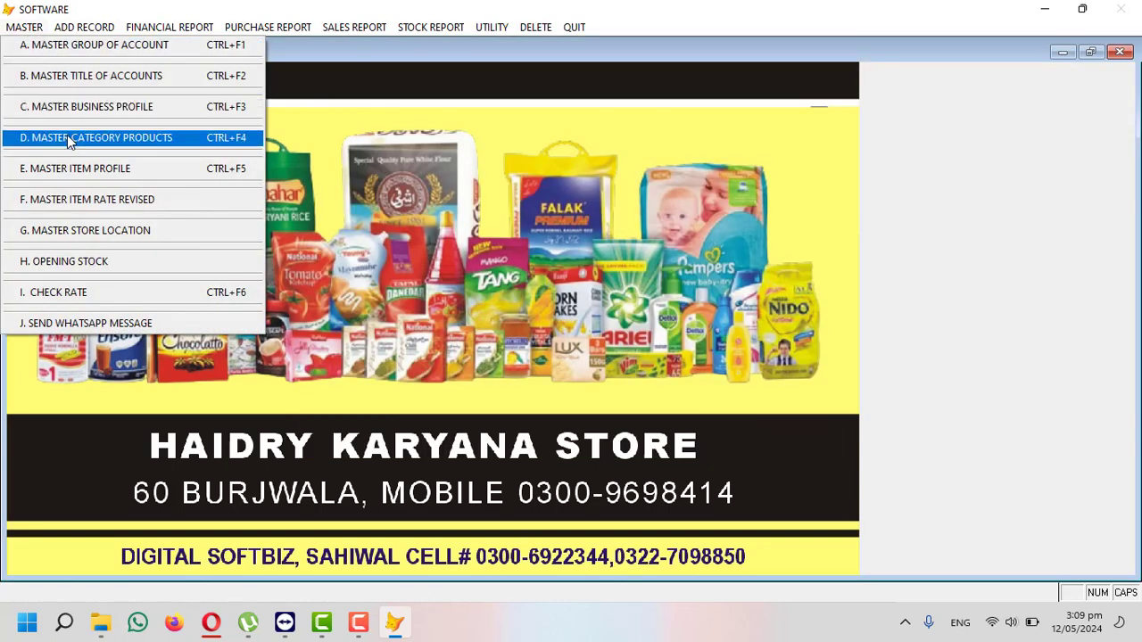
{"action": "left_click", "coordinate": [111, 140]}
{"action": "left_click", "coordinate": [379, 425]}
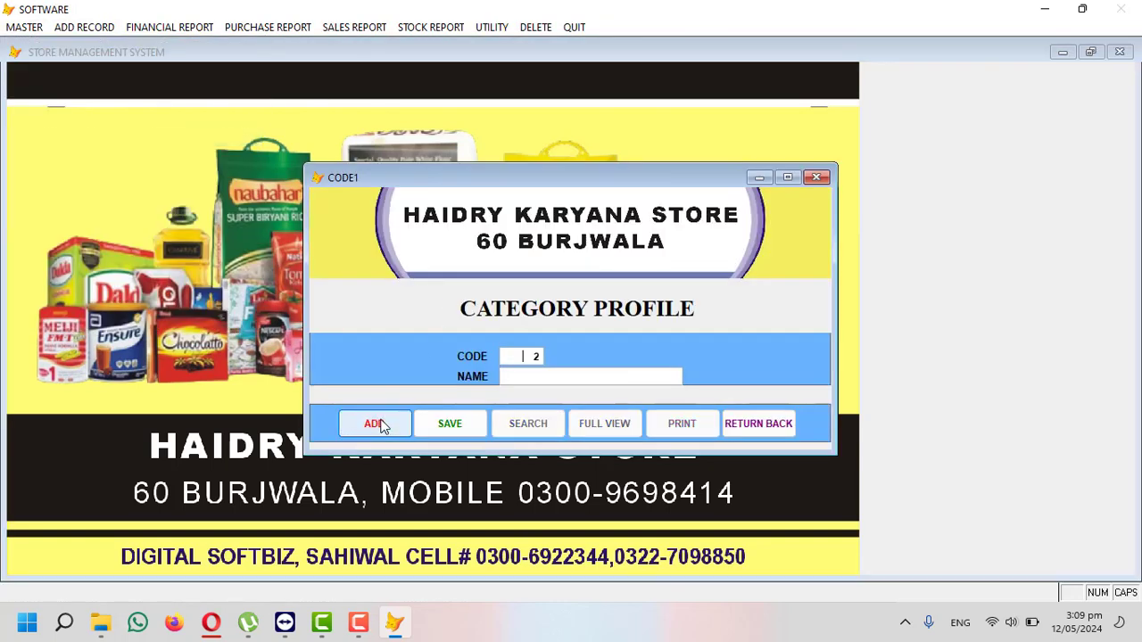
{"action": "type", "text": "SOAP"}
{"action": "key", "text": "Return"}
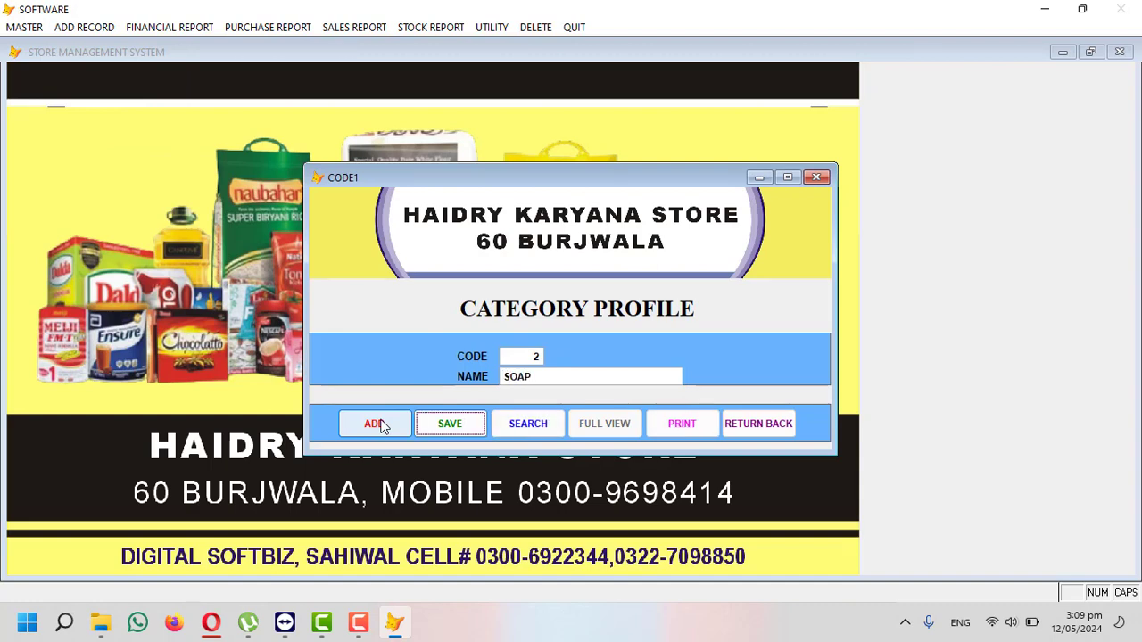
{"action": "left_click", "coordinate": [380, 425]}
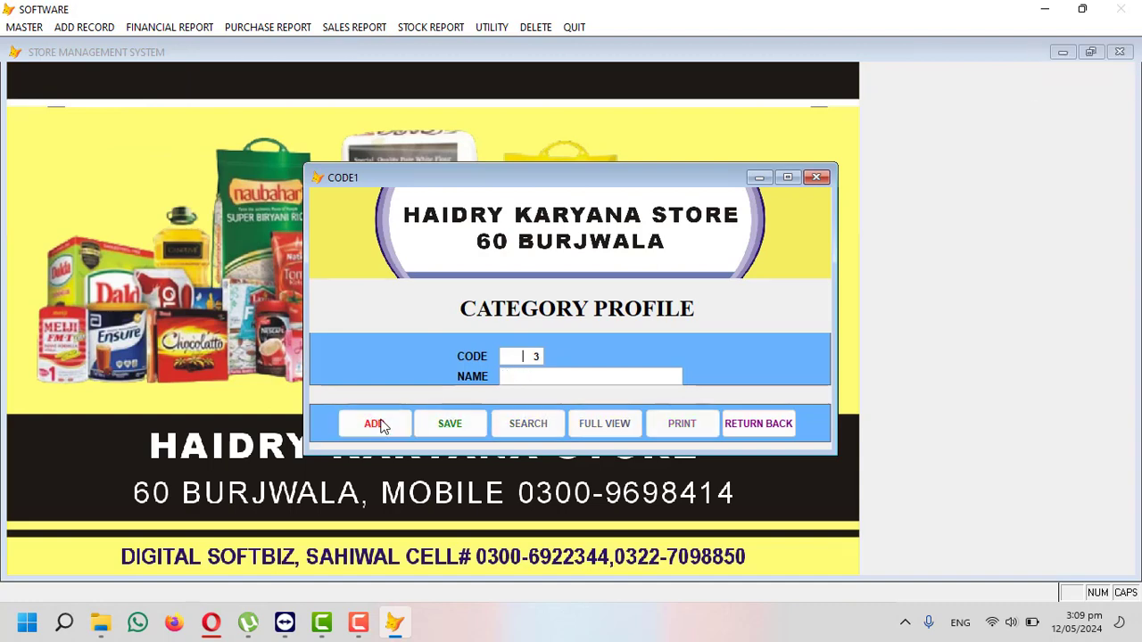
{"action": "type", "text": "OIL"}
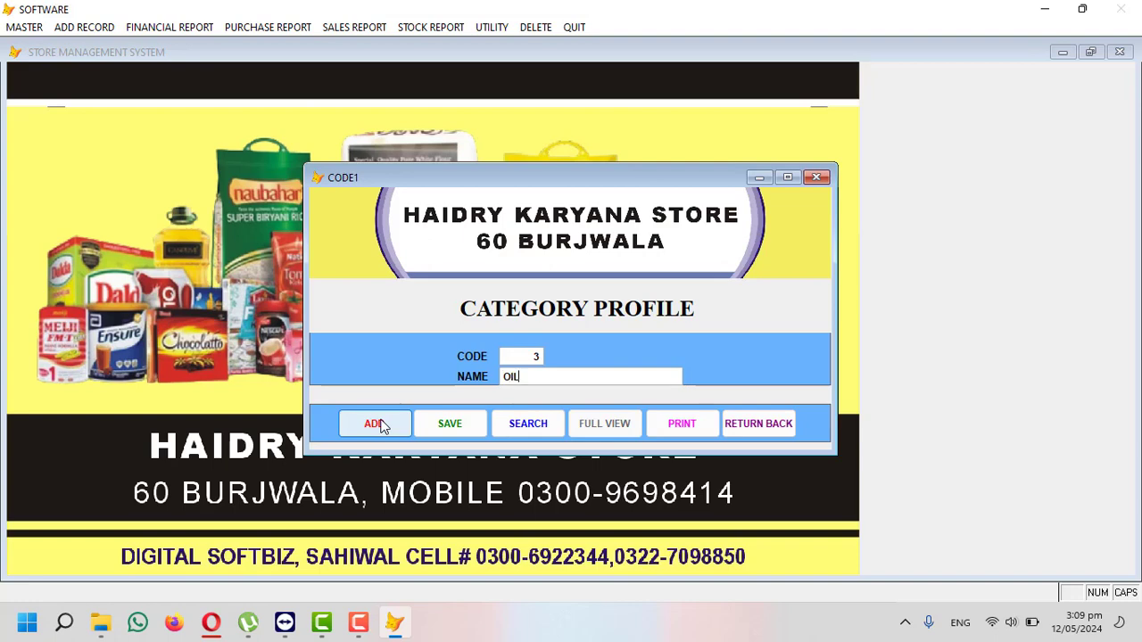
{"action": "key", "text": "Return"}
{"action": "key", "text": "Return"}
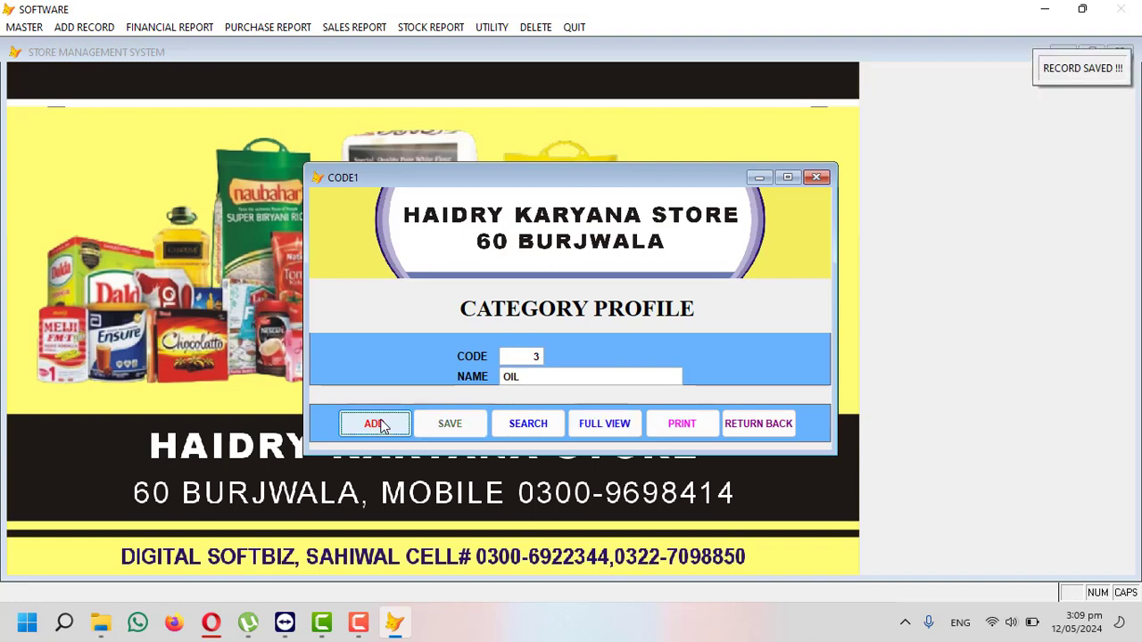
{"action": "left_click", "coordinate": [383, 427]}
{"action": "key", "text": "Return"}
{"action": "type", "text": "DALL"}
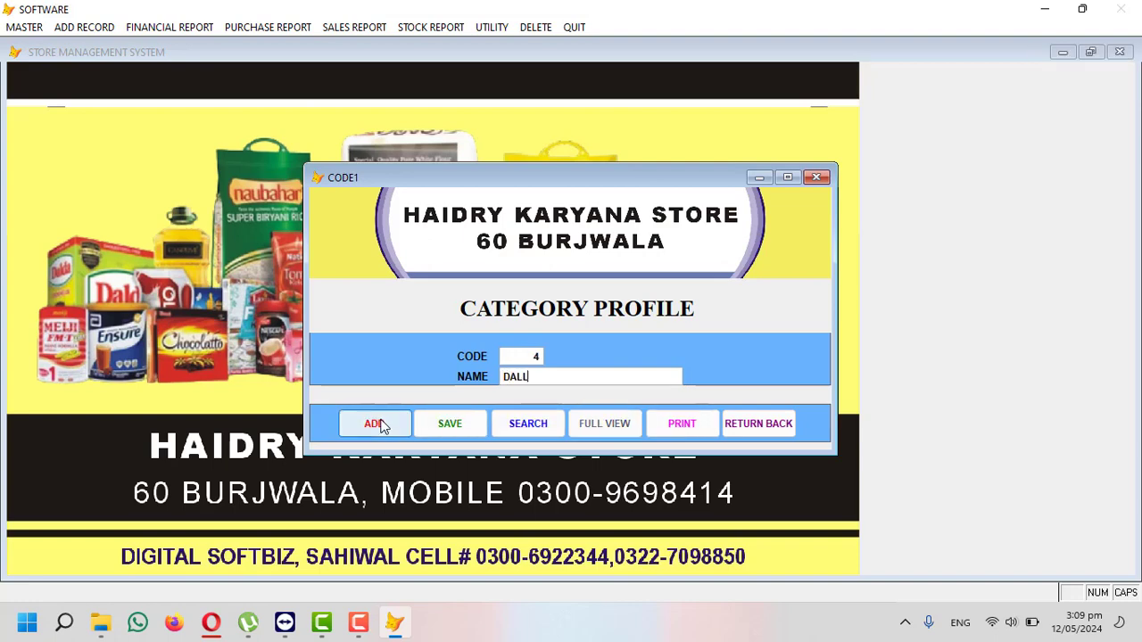
{"action": "key", "text": "Return"}
- Add categories 5 TEA and 6 SHAMPOO
{"action": "key", "text": "Return"}
{"action": "left_click", "coordinate": [384, 427]}
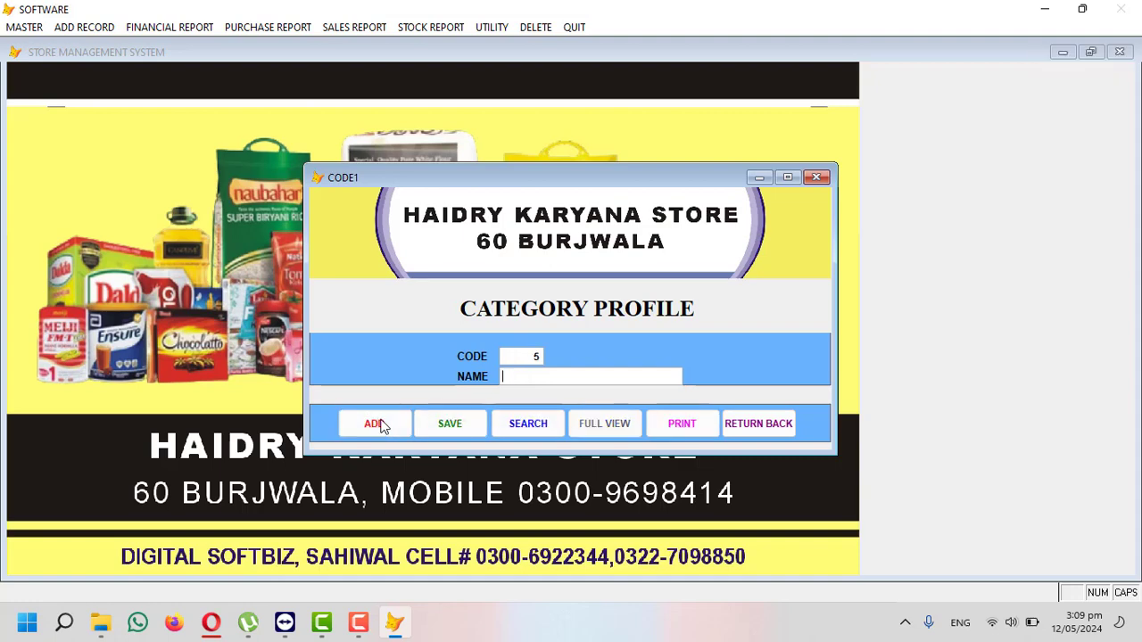
{"action": "key", "text": "Return"}
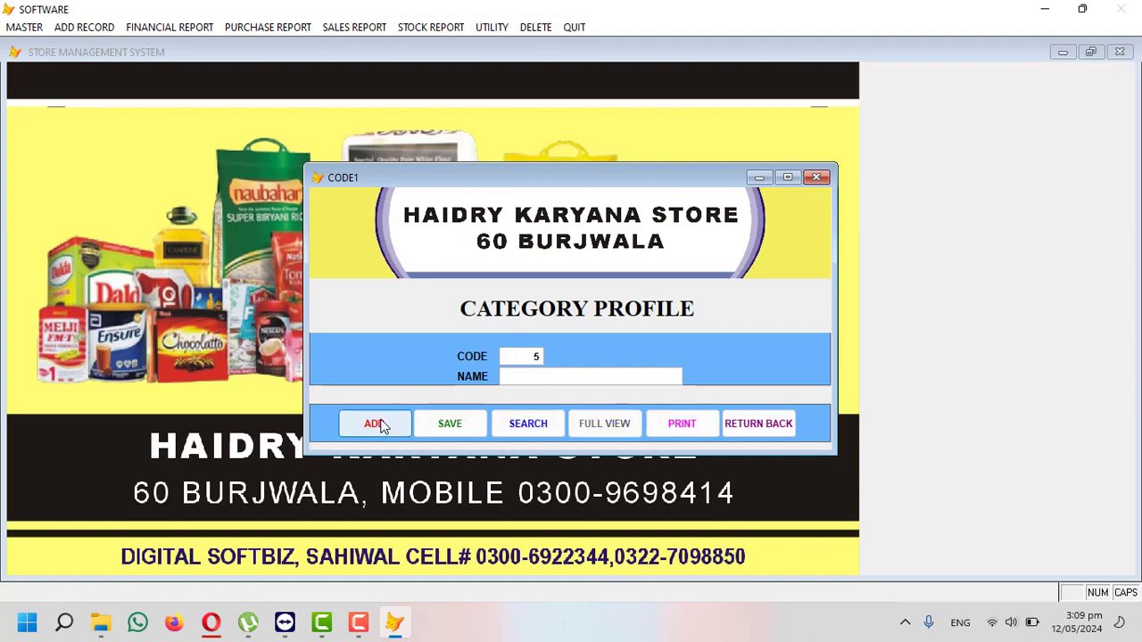
{"action": "type", "text": "TEA"}
{"action": "key", "text": "Return"}
{"action": "key", "text": "Return"}
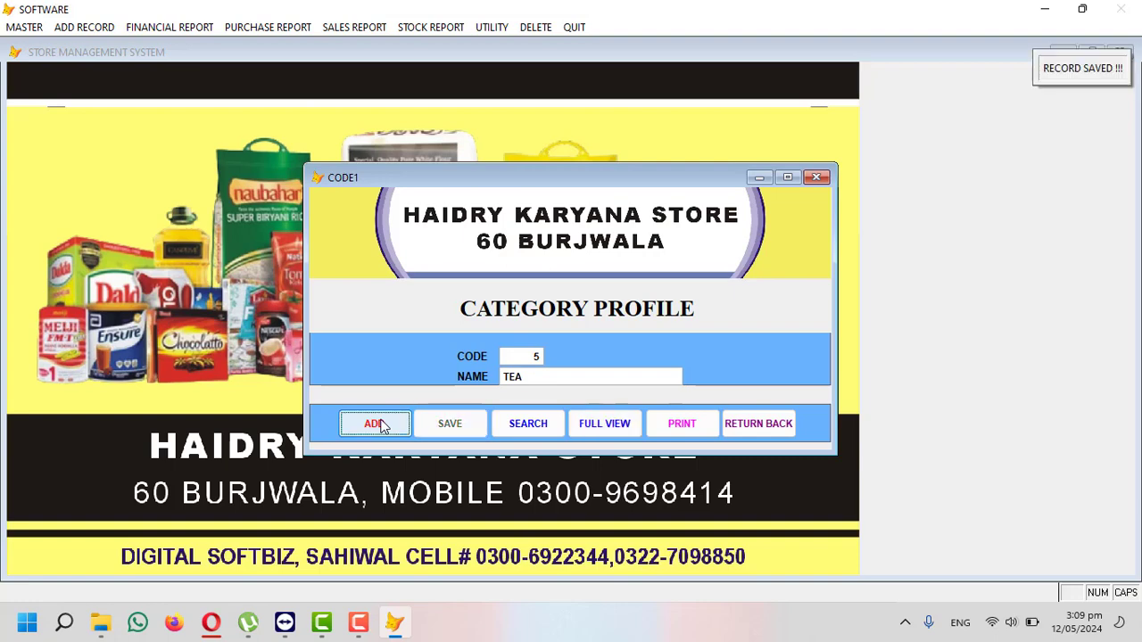
{"action": "key", "text": "Return"}
{"action": "left_click", "coordinate": [382, 425]}
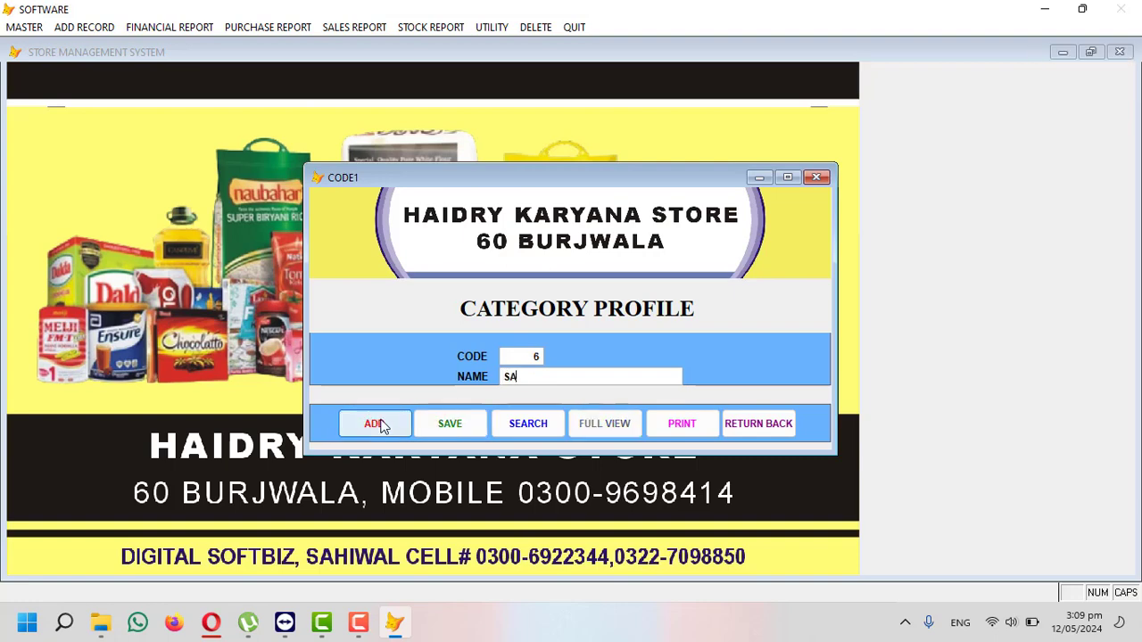
{"action": "type", "text": "SHAM"}
{"action": "key", "text": "BackSpace"}
{"action": "type", "text": "POO"}
{"action": "key", "text": "Return"}
{"action": "key", "text": "Return"}
{"action": "key", "text": "Return"}
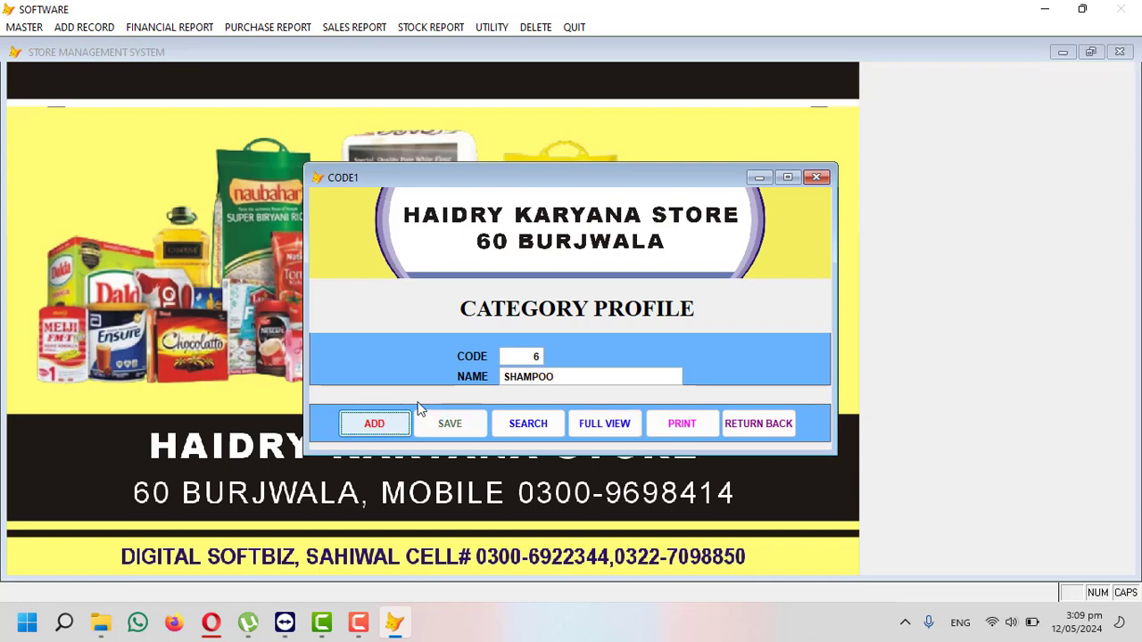
- Add category 7 COFFEE and show the full table of saved categories
{"action": "left_click", "coordinate": [405, 427]}
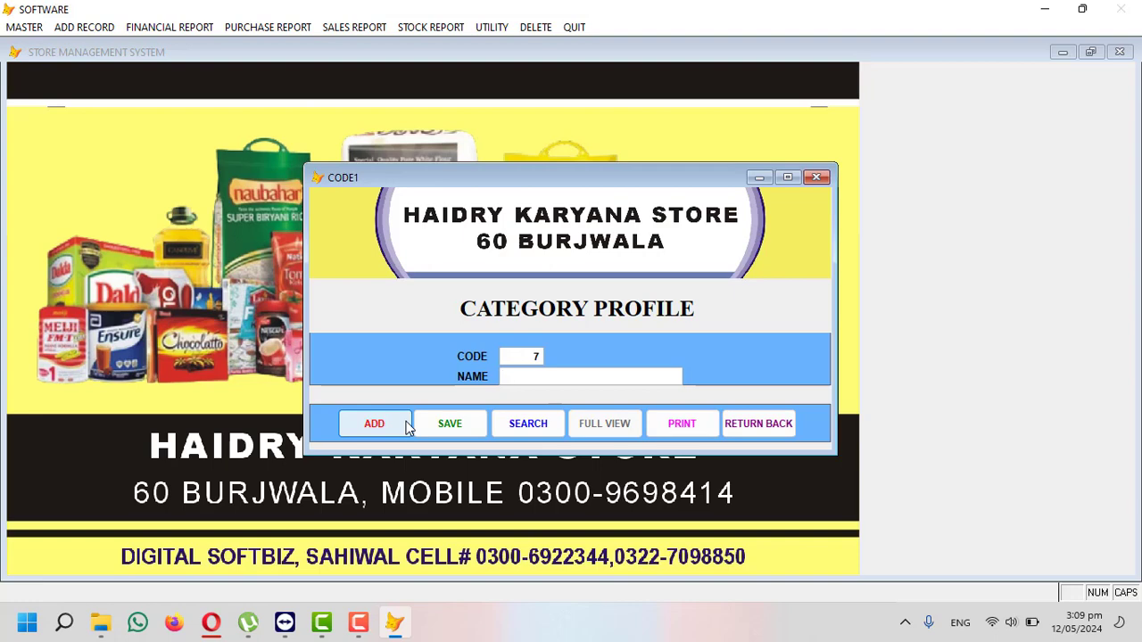
{"action": "type", "text": "COFFEE"}
{"action": "key", "text": "Return"}
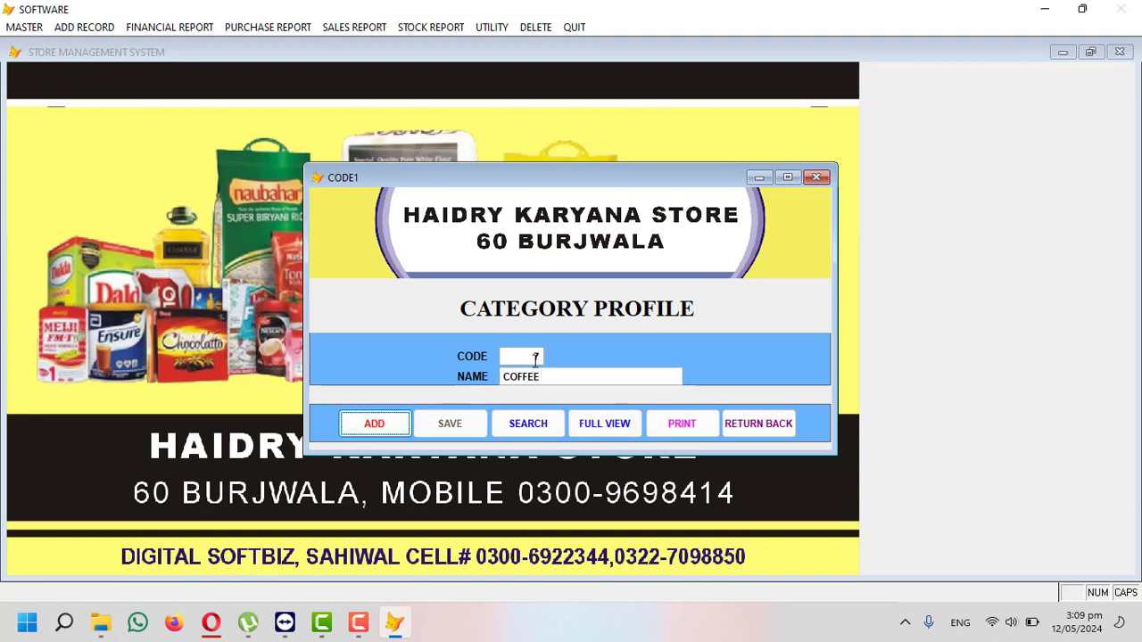
{"action": "left_click", "coordinate": [593, 432]}
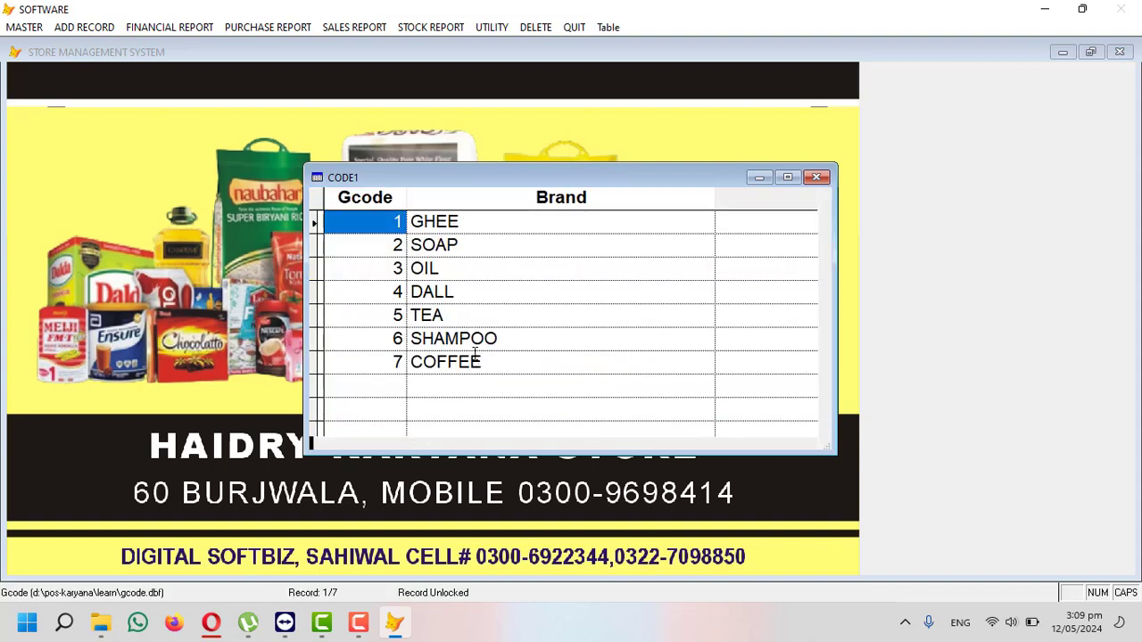
- Select the TEA category name in row 5 of the category table
{"action": "left_click", "coordinate": [455, 319]}
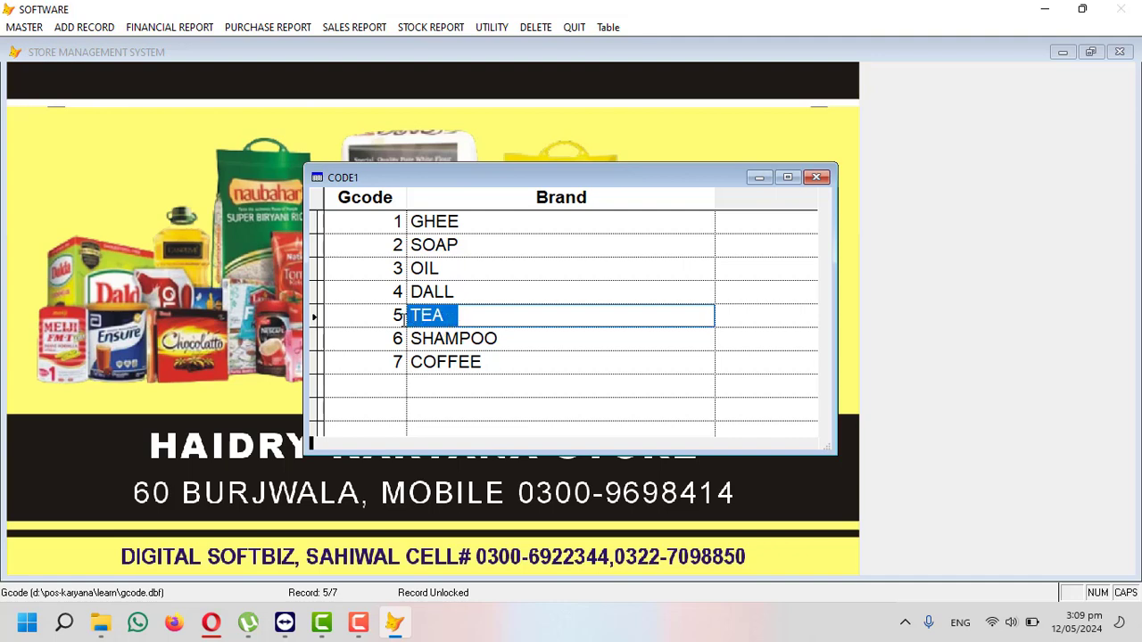
{"action": "left_click", "coordinate": [404, 319]}
{"action": "left_click", "coordinate": [14, 30]}
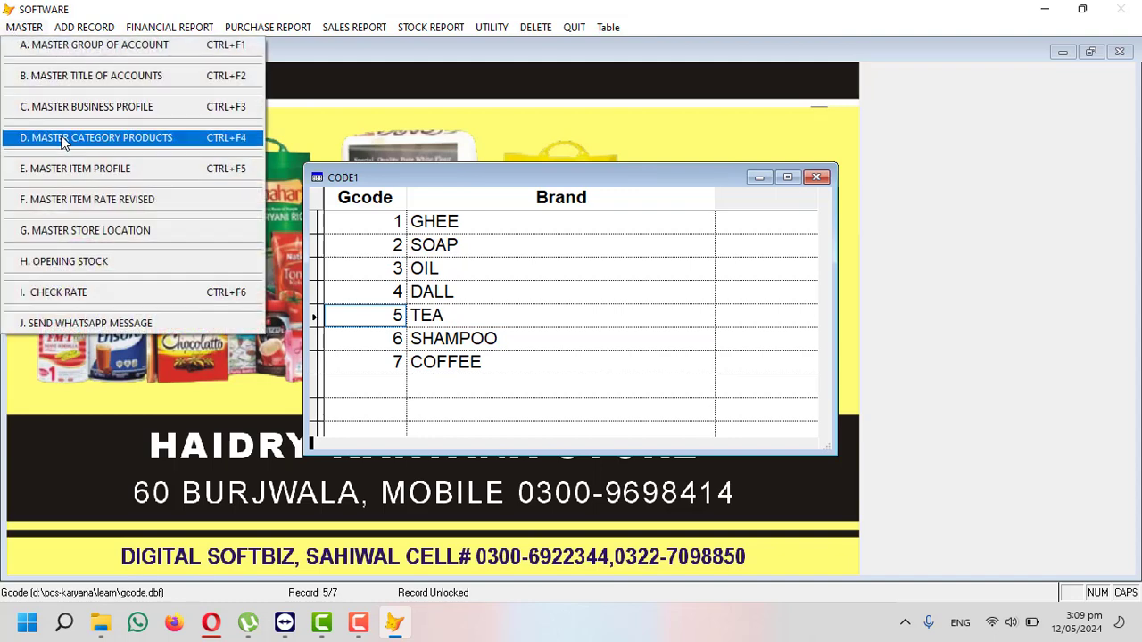
{"action": "left_click", "coordinate": [461, 316]}
{"action": "left_click_drag", "start_coordinate": [457, 317], "coordinate": [402, 315]}
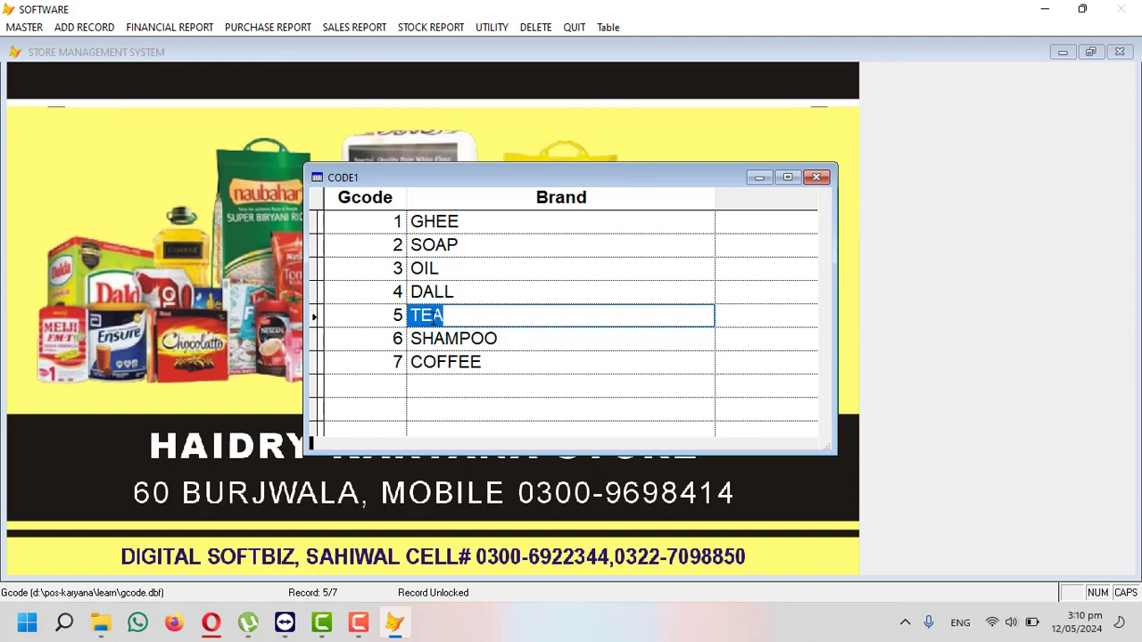
{"action": "left_click", "coordinate": [467, 316]}
{"action": "left_click_drag", "start_coordinate": [467, 316], "coordinate": [403, 319]}
- Respell category 4 from DALL to DAAL and close the table back to the form
{"action": "left_click", "coordinate": [463, 224]}
{"action": "left_click", "coordinate": [466, 244]}
{"action": "left_click", "coordinate": [459, 296]}
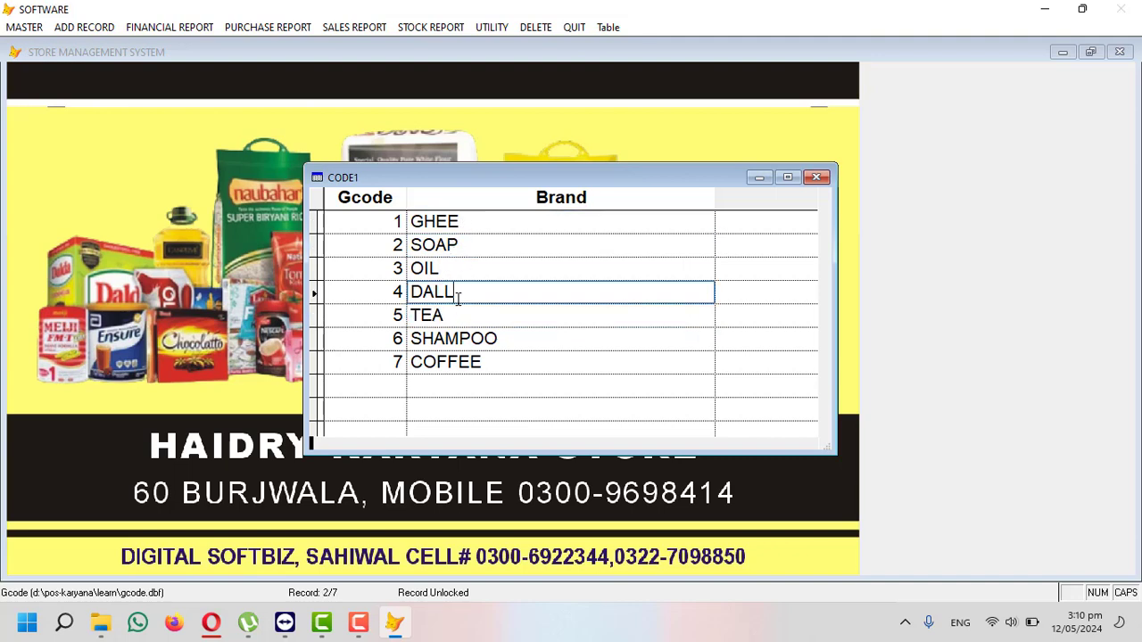
{"action": "left_click", "coordinate": [440, 297]}
{"action": "key", "text": "BackSpace"}
{"action": "type", "text": "A"}
{"action": "key", "text": "Escape"}
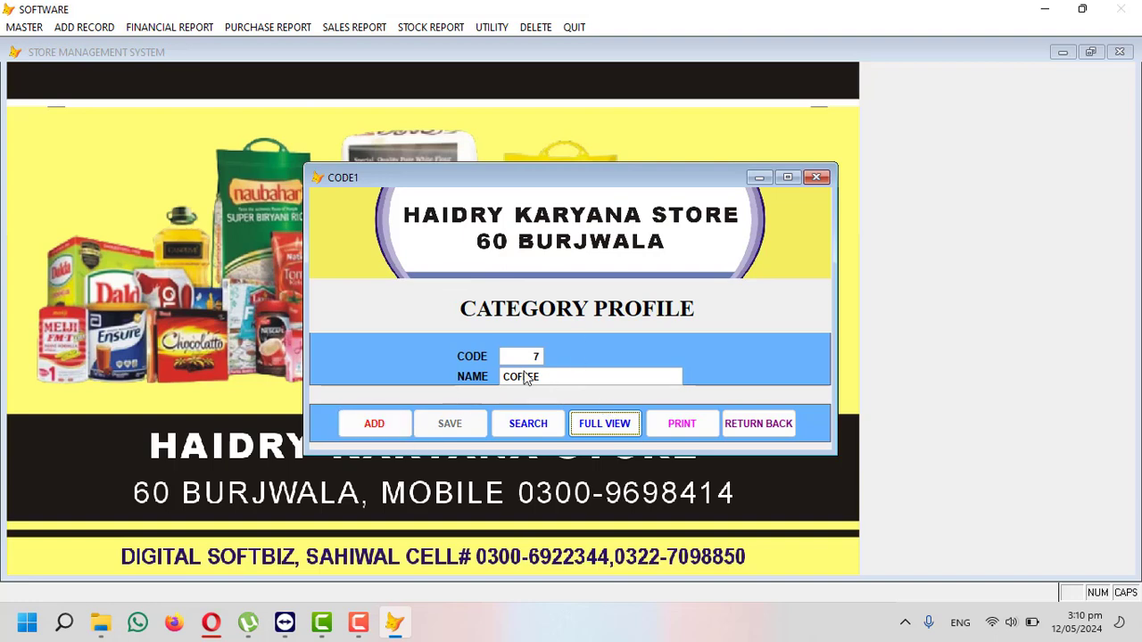
- Close Category Profile, open Master Item Profile and enter new item code 0001
{"action": "left_click", "coordinate": [767, 421]}
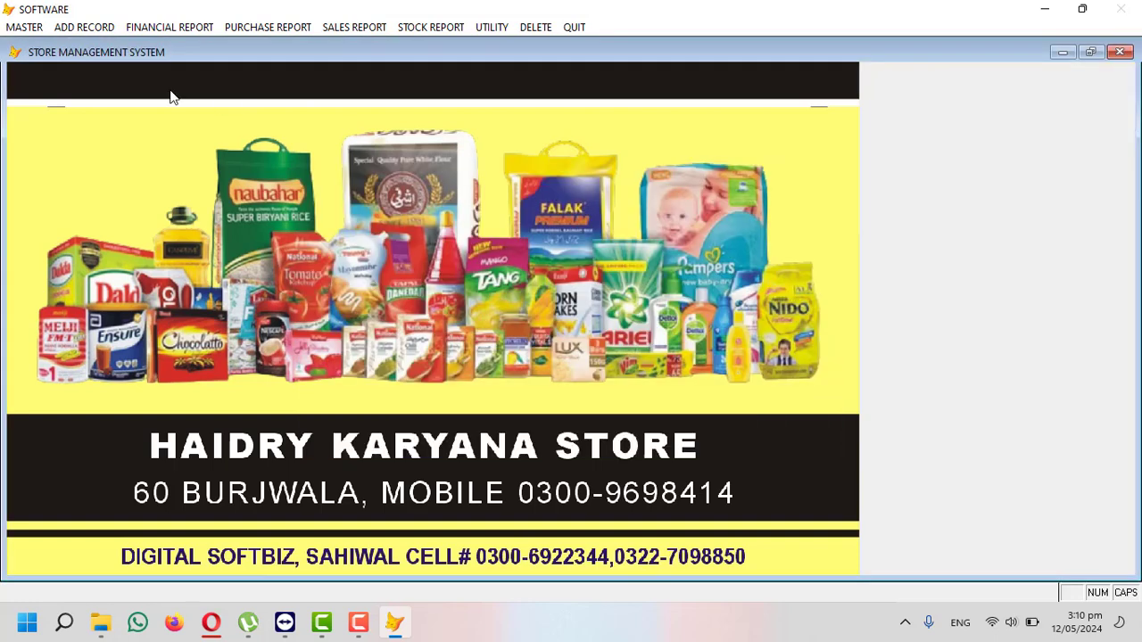
{"action": "left_click", "coordinate": [30, 31]}
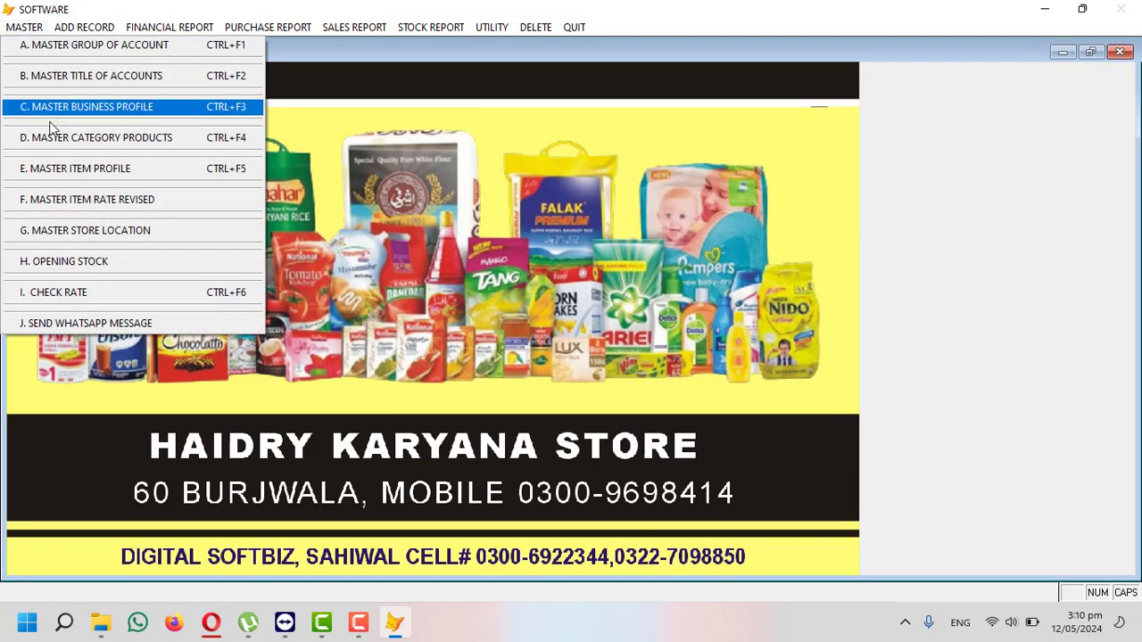
{"action": "left_click", "coordinate": [101, 173]}
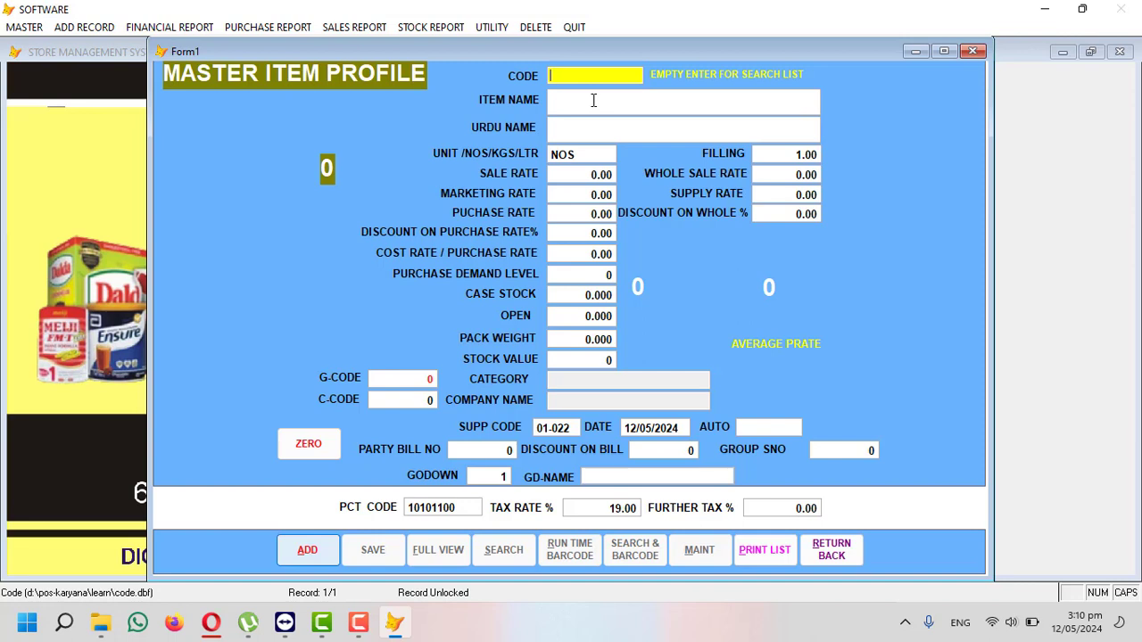
{"action": "type", "text": "0001"}
{"action": "key", "text": "Return"}
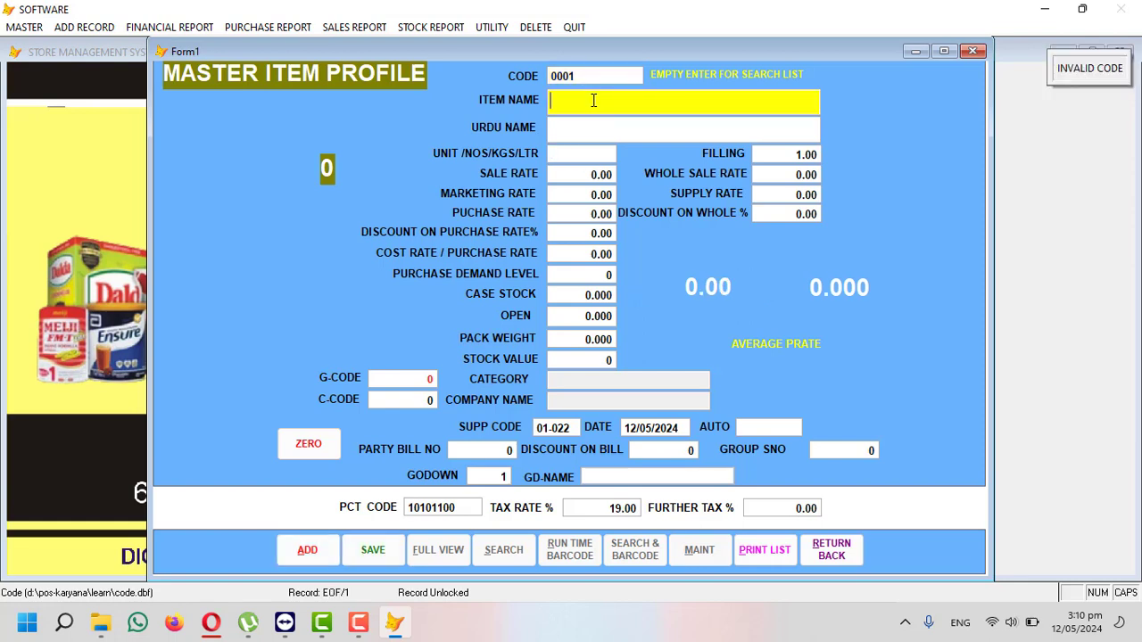
- Name the item SUGAR with Urdu name چینی, unit 1X50 and filling 50
{"action": "type", "text": "SUGAR"}
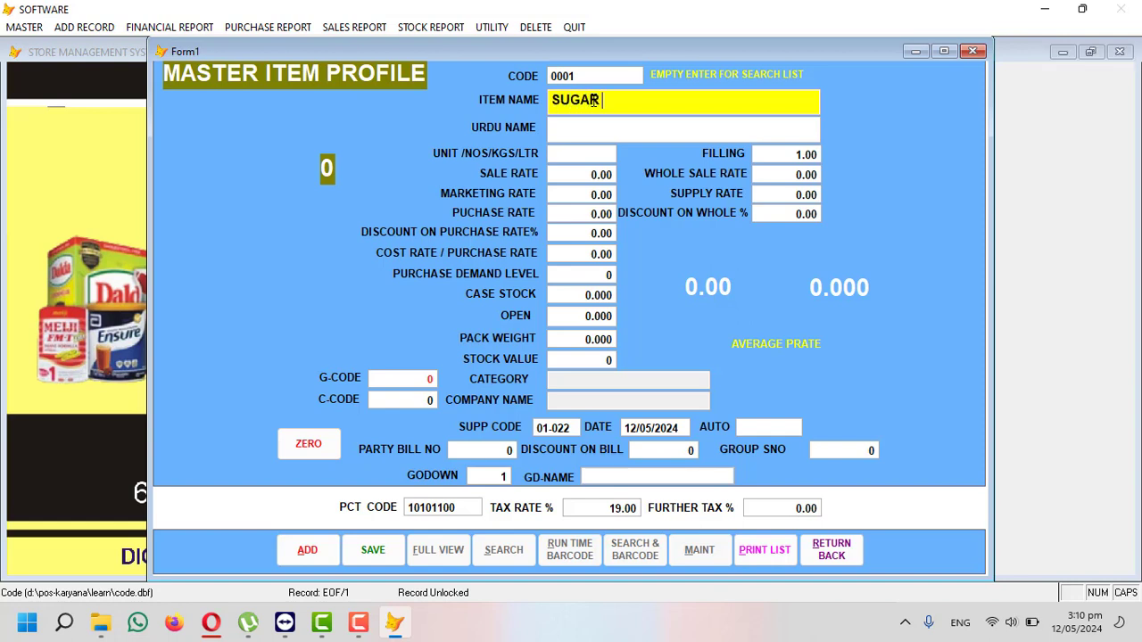
{"action": "key", "text": "Return"}
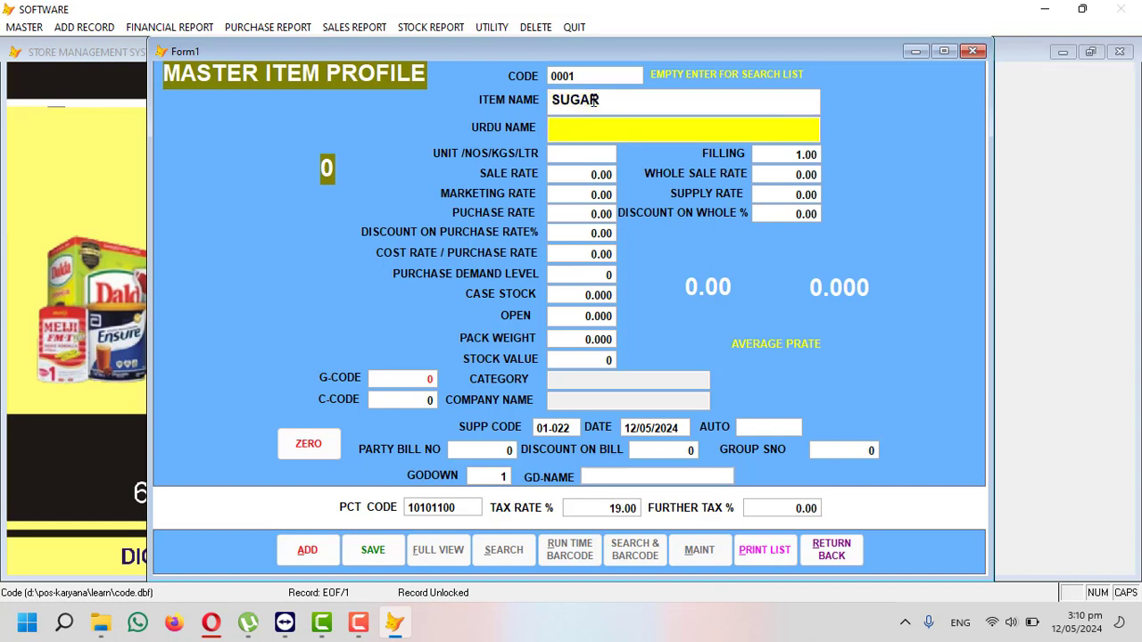
{"action": "key", "text": "alt+shift"}
{"action": "type", "text": "چینی"}
{"action": "key", "text": "alt+shift"}
{"action": "key", "text": "Return"}
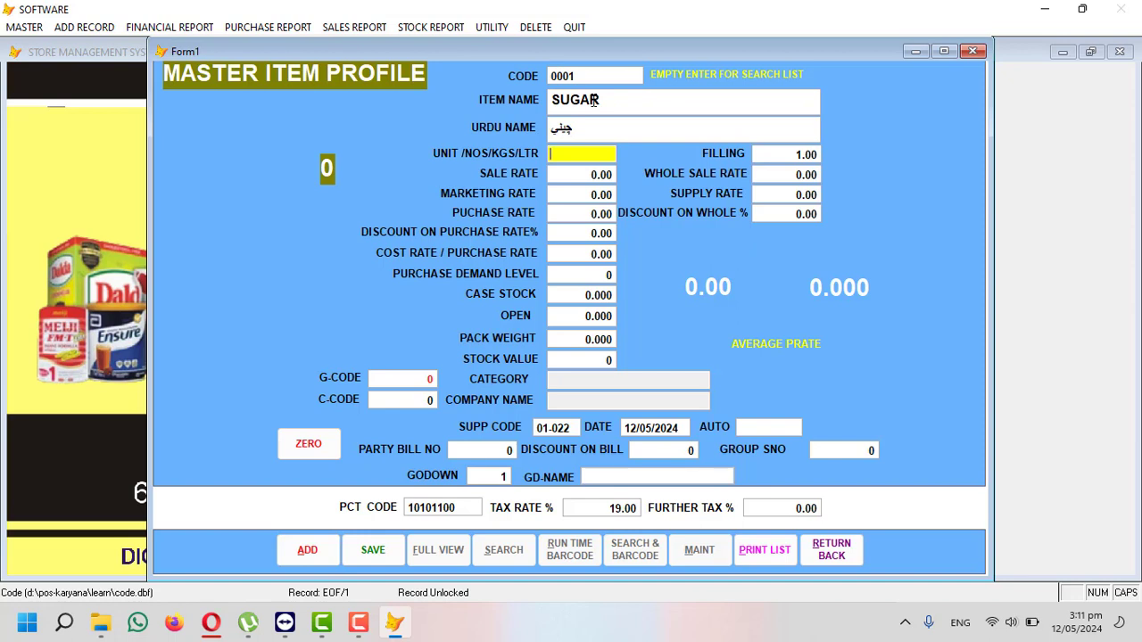
{"action": "type", "text": "1X50"}
{"action": "key", "text": "Caps_Lock"}
{"action": "key", "text": "Return"}
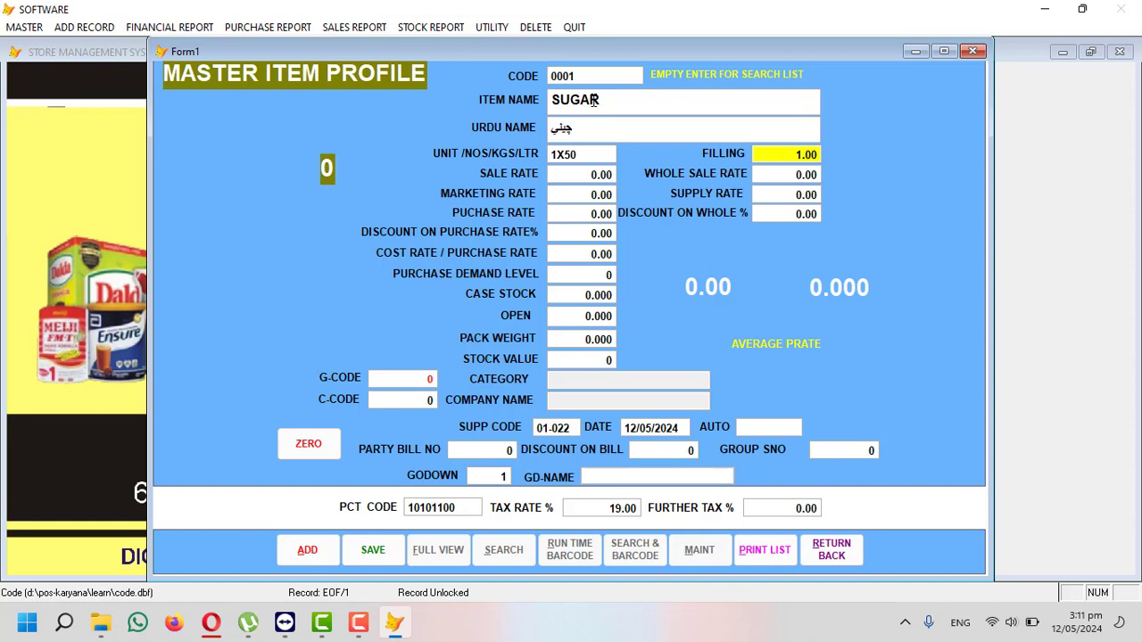
{"action": "type", "text": "50"}
{"action": "key", "text": "Return"}
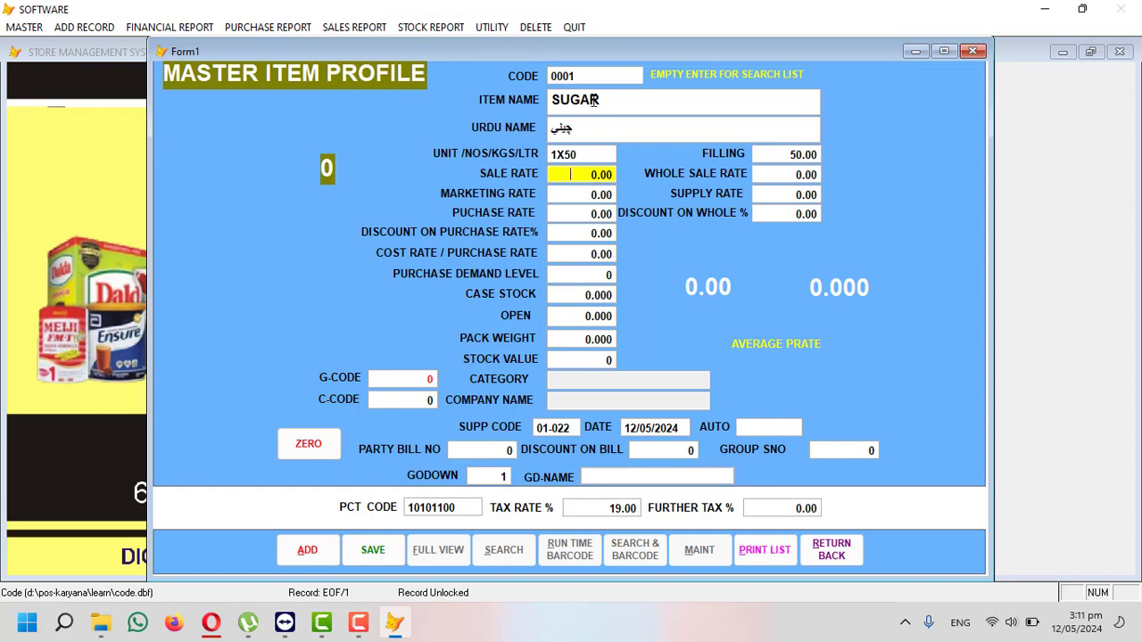
- Enter sale rate 4000, wholesale 3800, marketing 3700 and purchase rate 3600
{"action": "type", "text": "4000"}
{"action": "key", "text": "Return"}
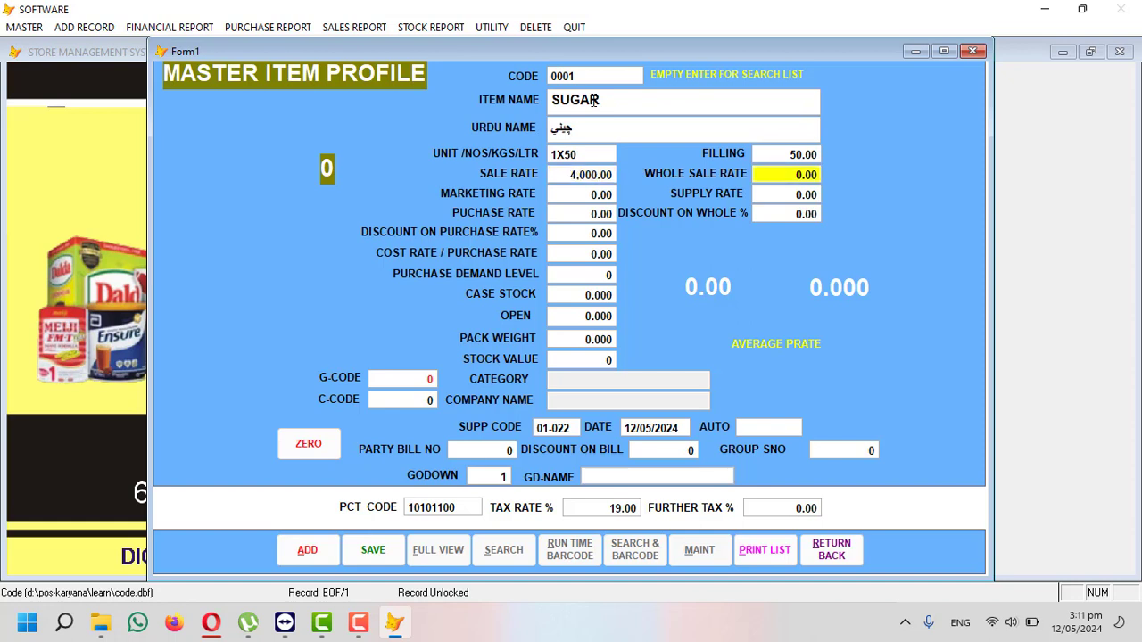
{"action": "type", "text": "4"}
{"action": "key", "text": "BackSpace"}
{"action": "type", "text": "3800"}
{"action": "key", "text": "Return"}
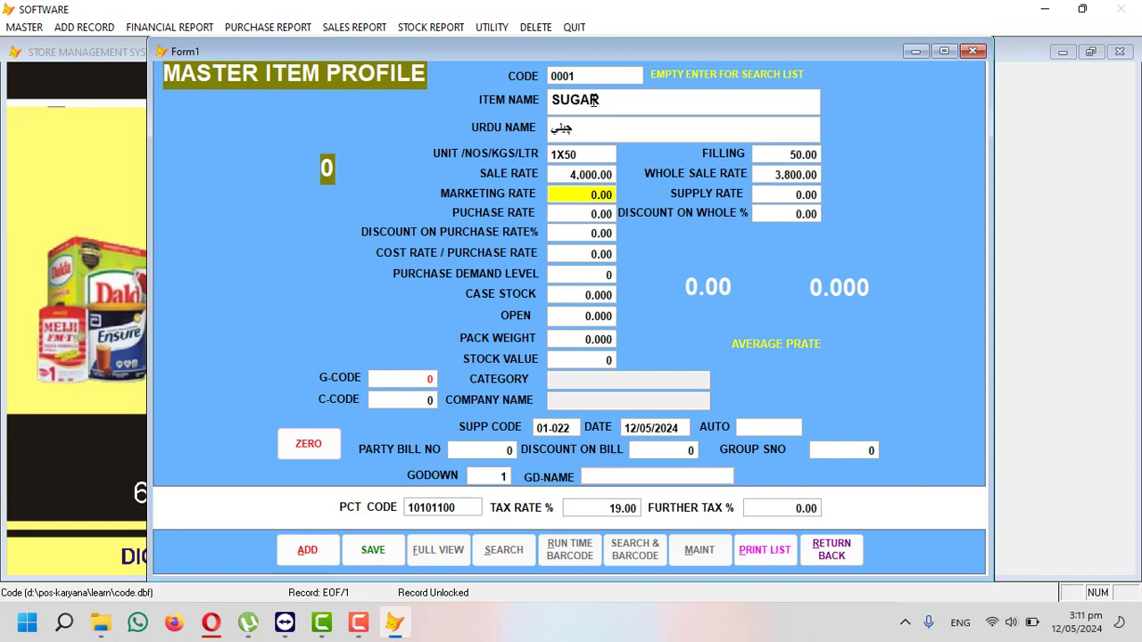
{"action": "type", "text": "3700"}
{"action": "key", "text": "Return"}
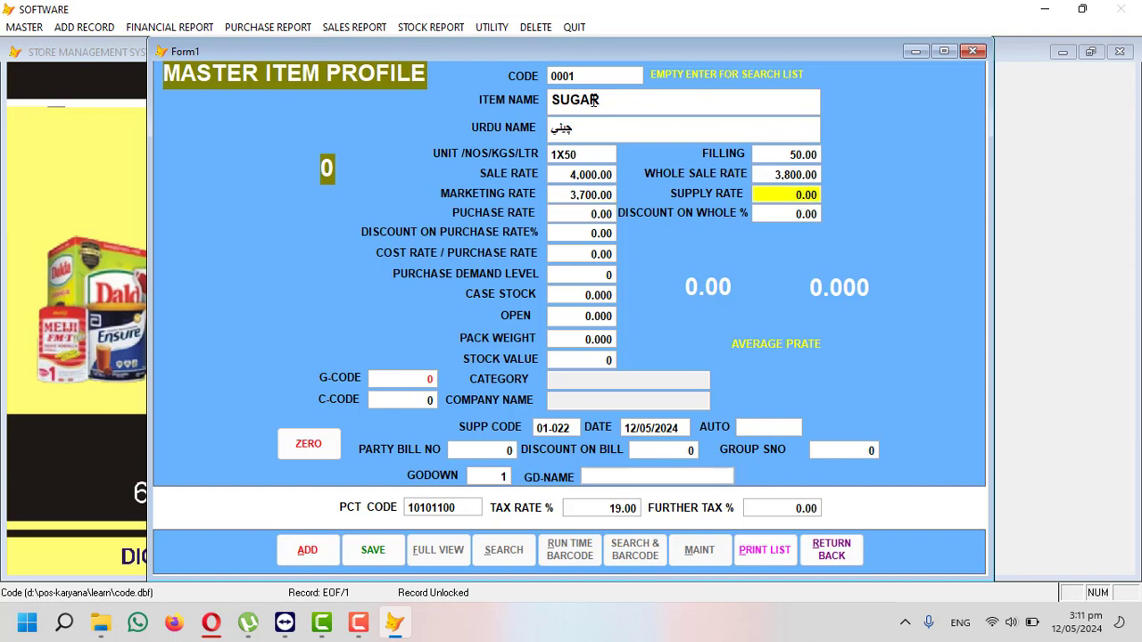
{"action": "key", "text": "Return"}
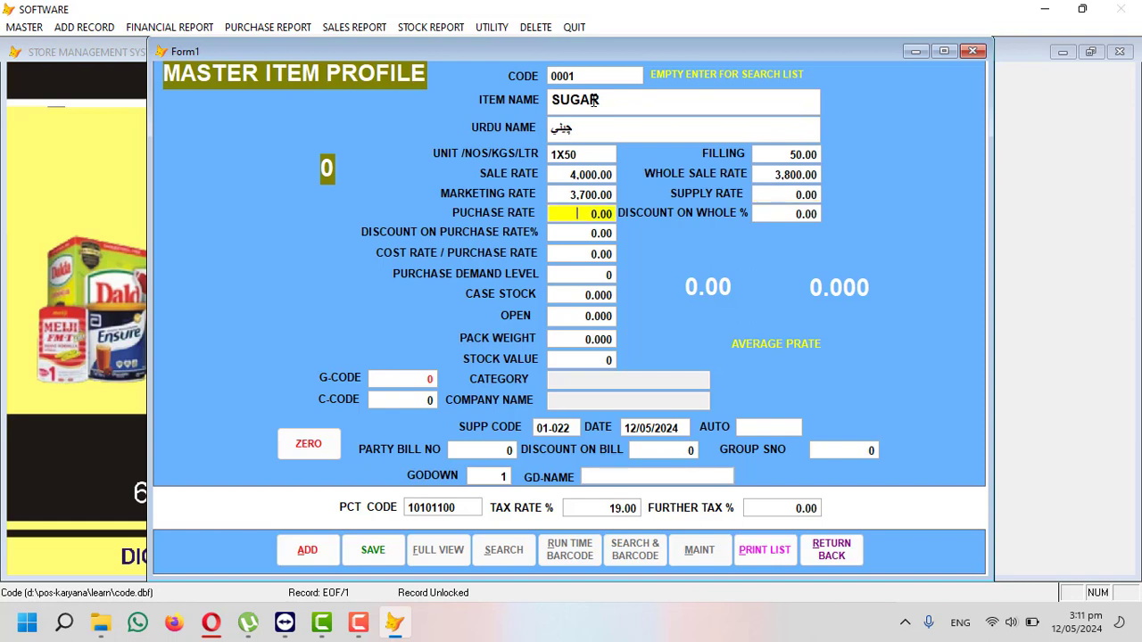
{"action": "type", "text": "3600"}
{"action": "key", "text": "Return"}
{"action": "key", "text": "Return"}
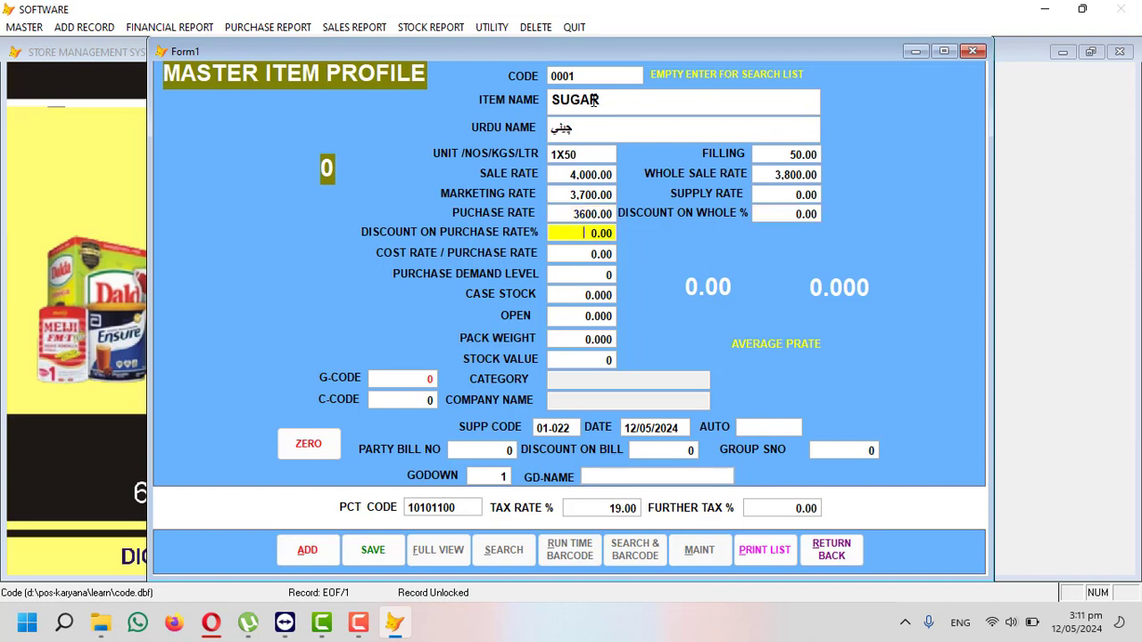
{"action": "key", "text": "Return"}
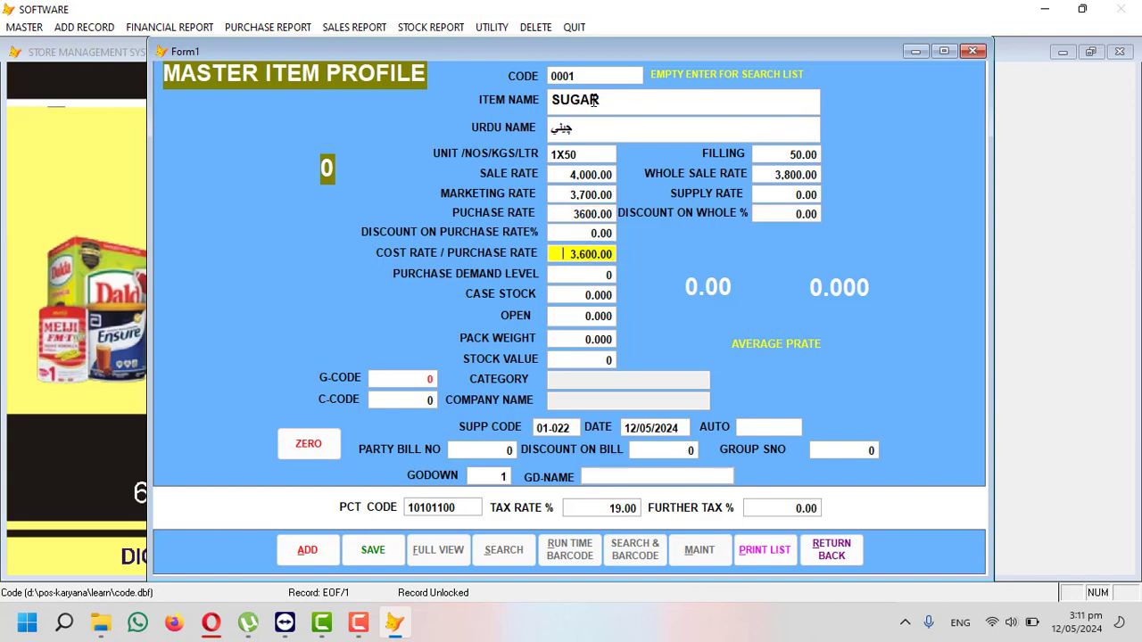
- Set SUGAR's purchase demand level to 250 and case stock to 5
{"action": "key", "text": "Return"}
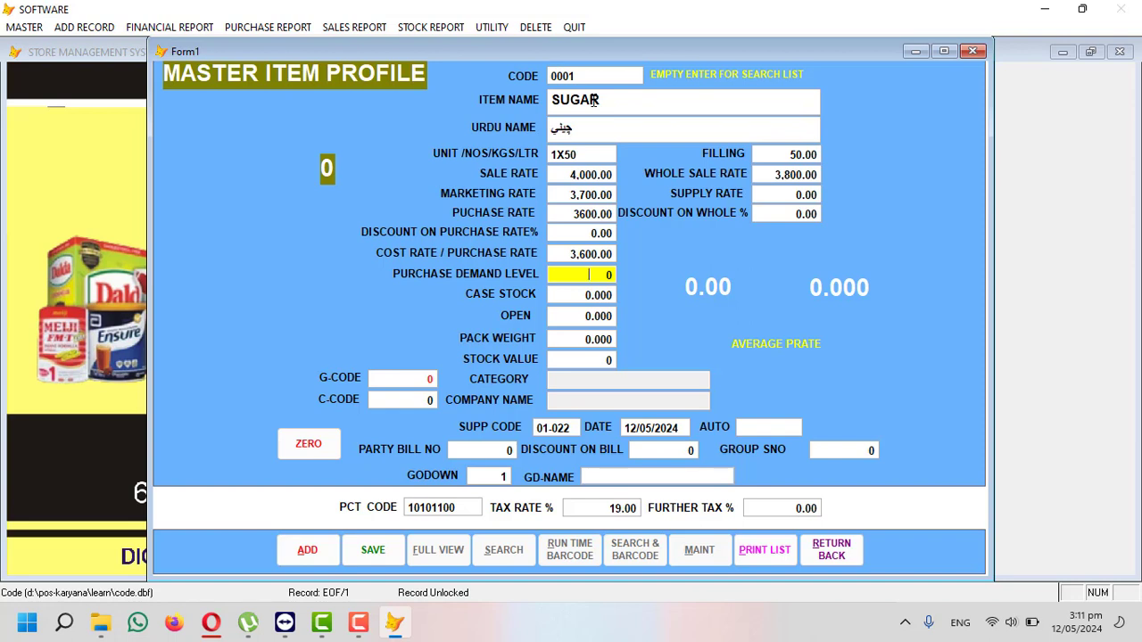
{"action": "type", "text": "250"}
{"action": "key", "text": "Return"}
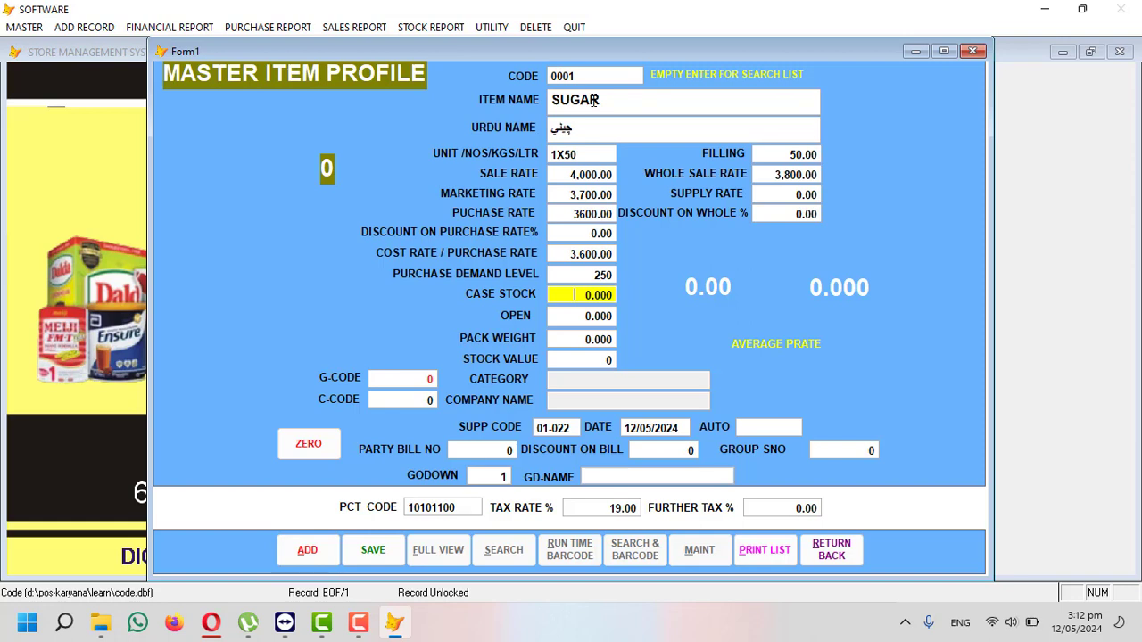
{"action": "type", "text": "1"}
{"action": "key", "text": "Return"}
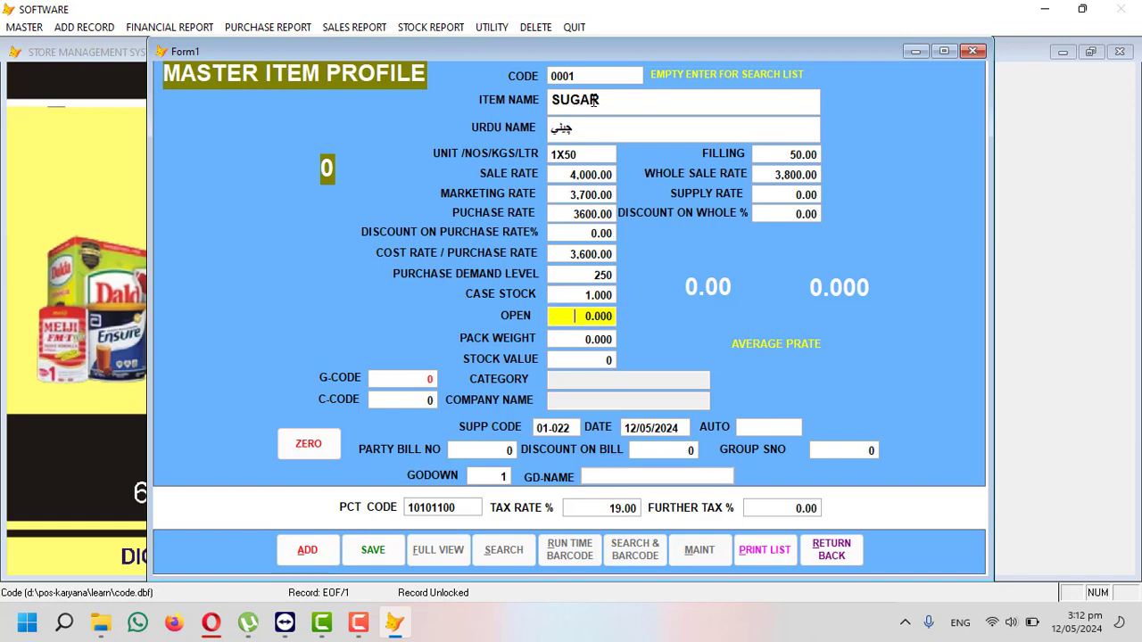
{"action": "key", "text": "Return"}
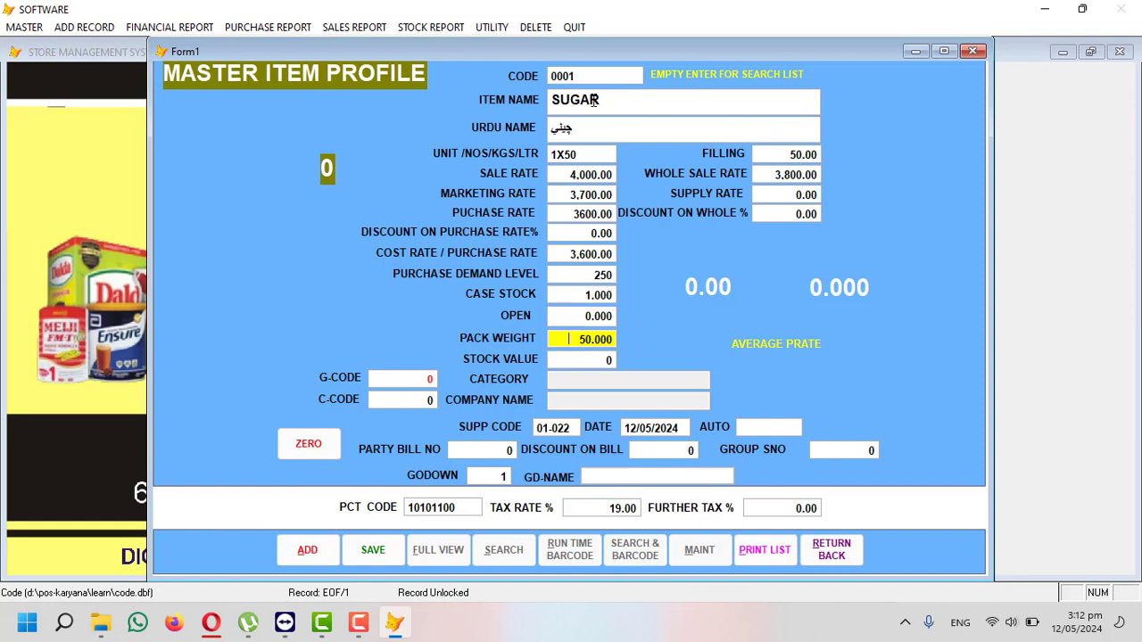
{"action": "key", "text": "Up"}
{"action": "key", "text": "Up"}
{"action": "type", "text": "5"}
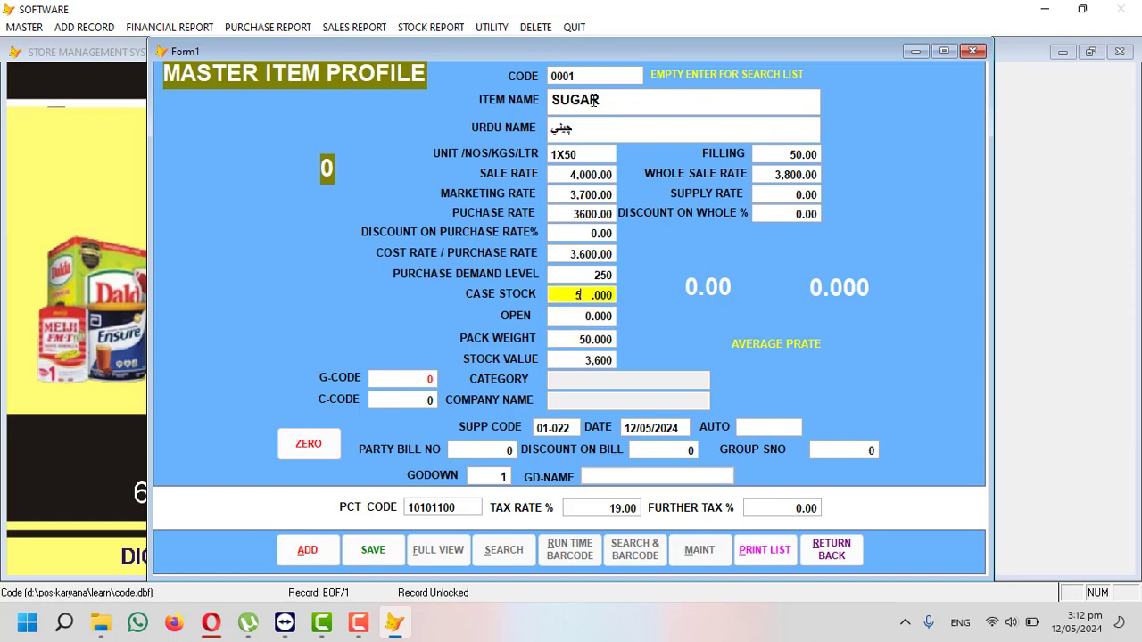
{"action": "key", "text": "Return"}
{"action": "key", "text": "Return"}
{"action": "type", "text": "250"}
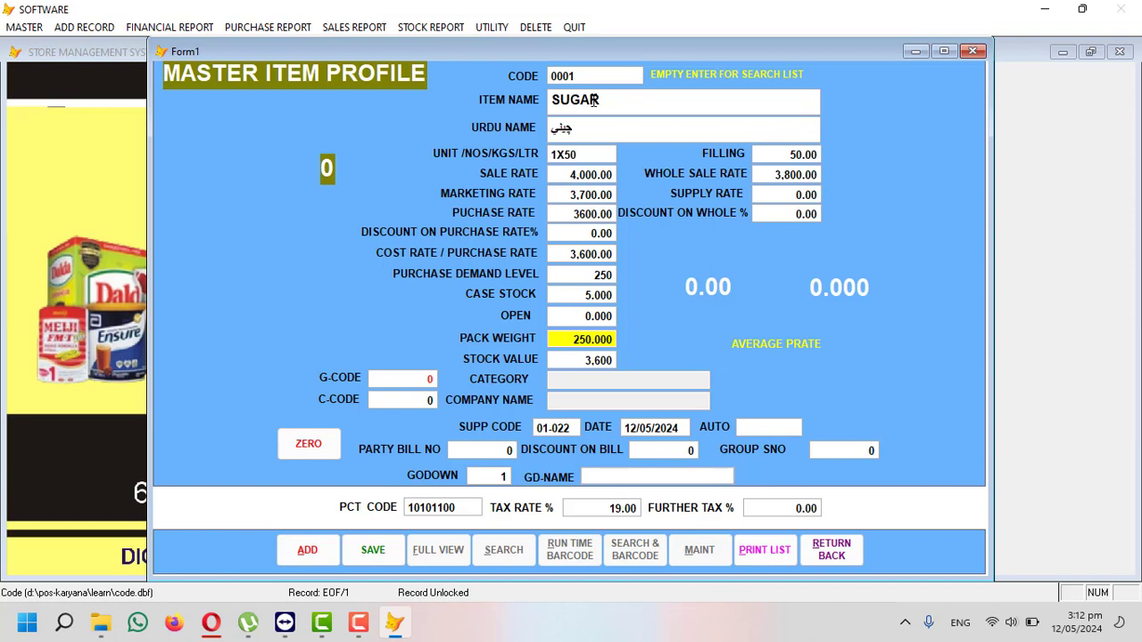
- Enter opening quantity 10, accepting pack weight 260 and stock value 18,720
{"action": "key", "text": "Up"}
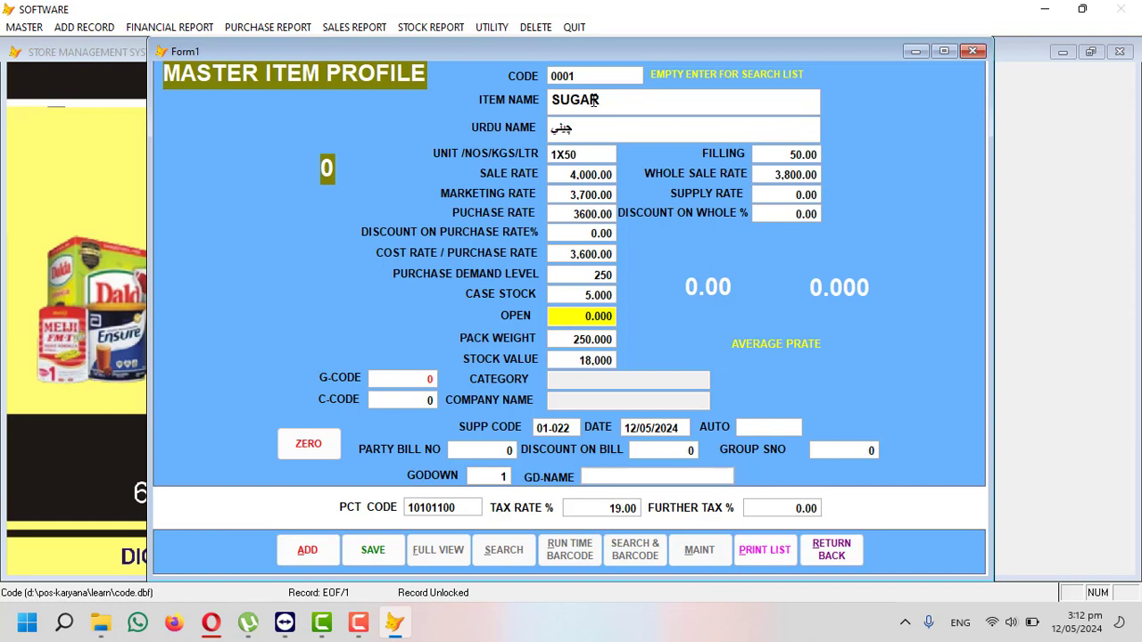
{"action": "type", "text": "10"}
{"action": "key", "text": "Return"}
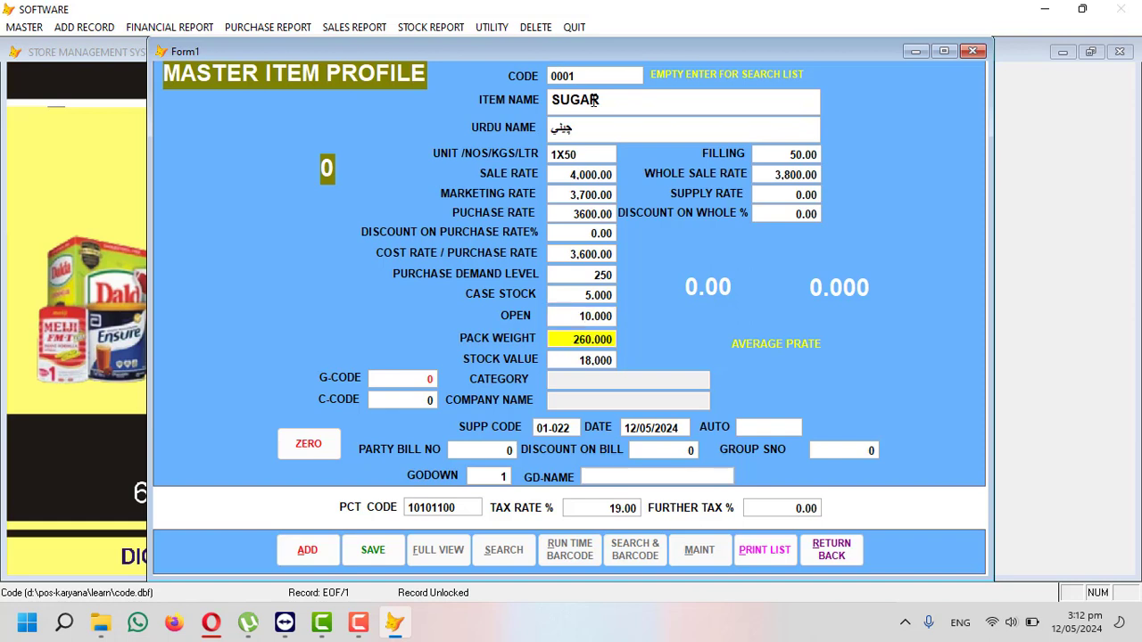
{"action": "key", "text": "Return"}
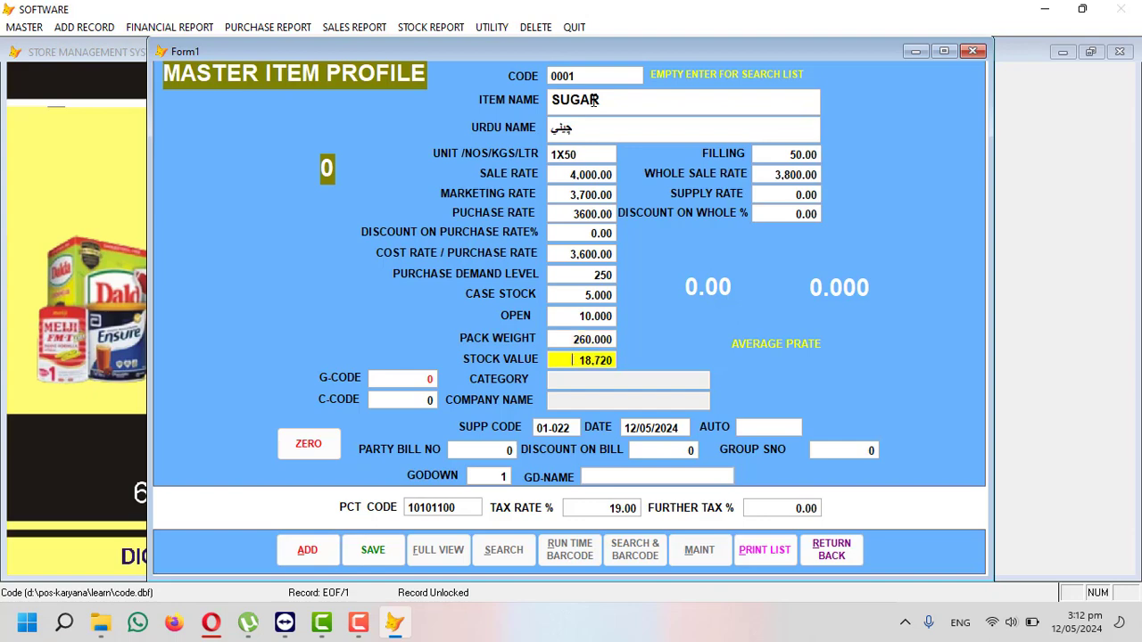
{"action": "key", "text": "Return"}
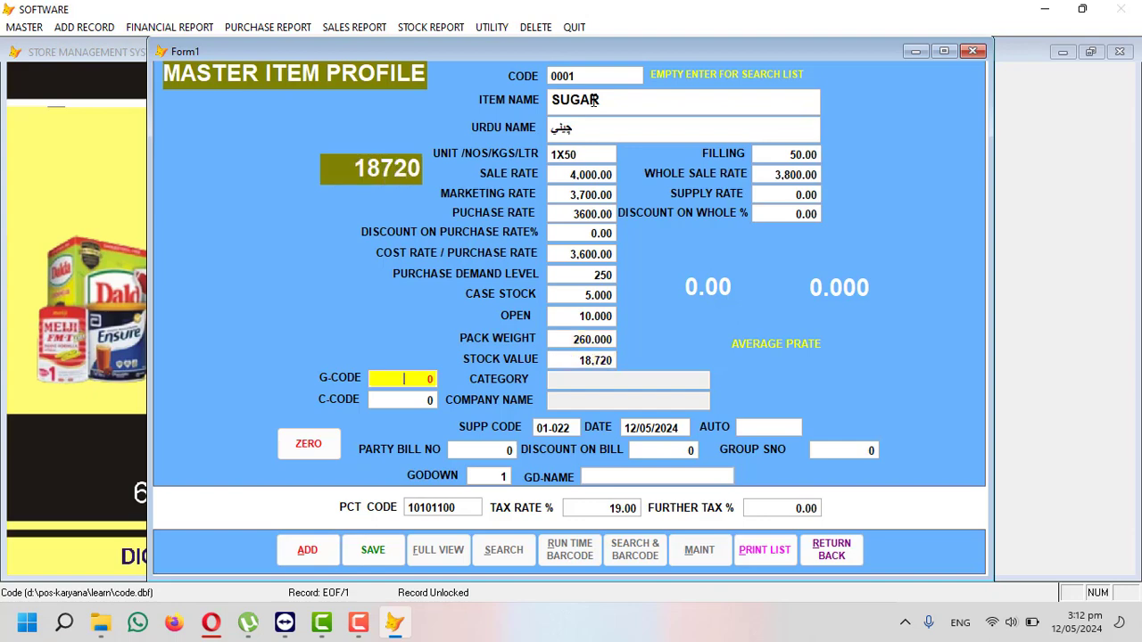
{"action": "key", "text": "Return"}
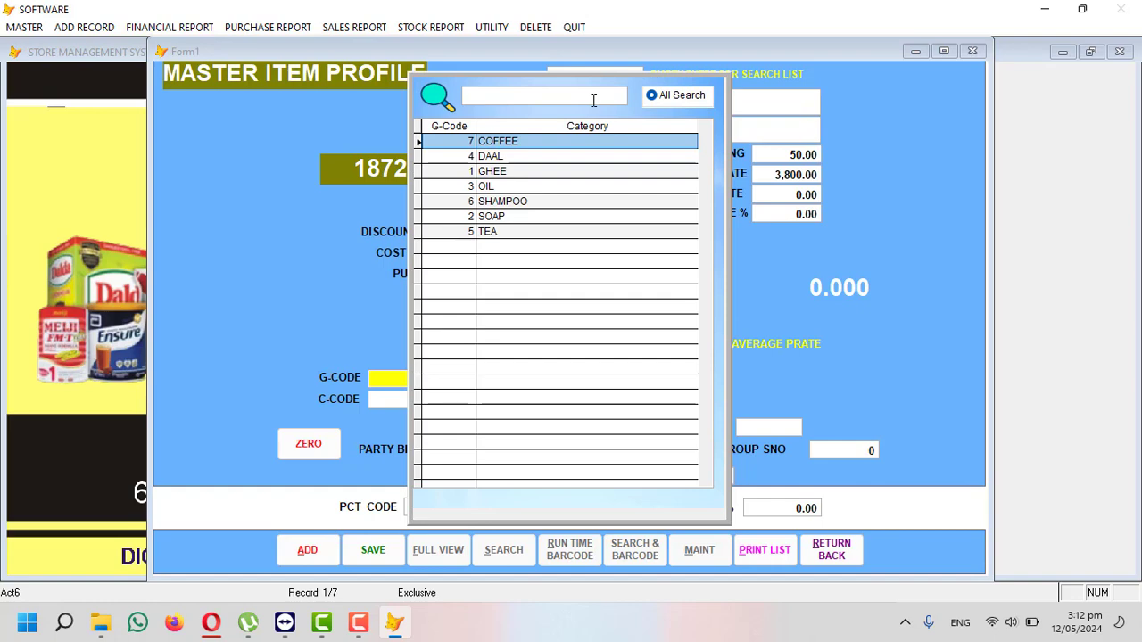
- Assign SUGAR to category 4 DAAL and company KARANA, keeping the 19.00 tax rate
{"action": "key", "text": "Down"}
{"action": "key", "text": "Down"}
{"action": "key", "text": "Down"}
{"action": "key", "text": "Down"}
{"action": "key", "text": "Down"}
{"action": "key", "text": "Down"}
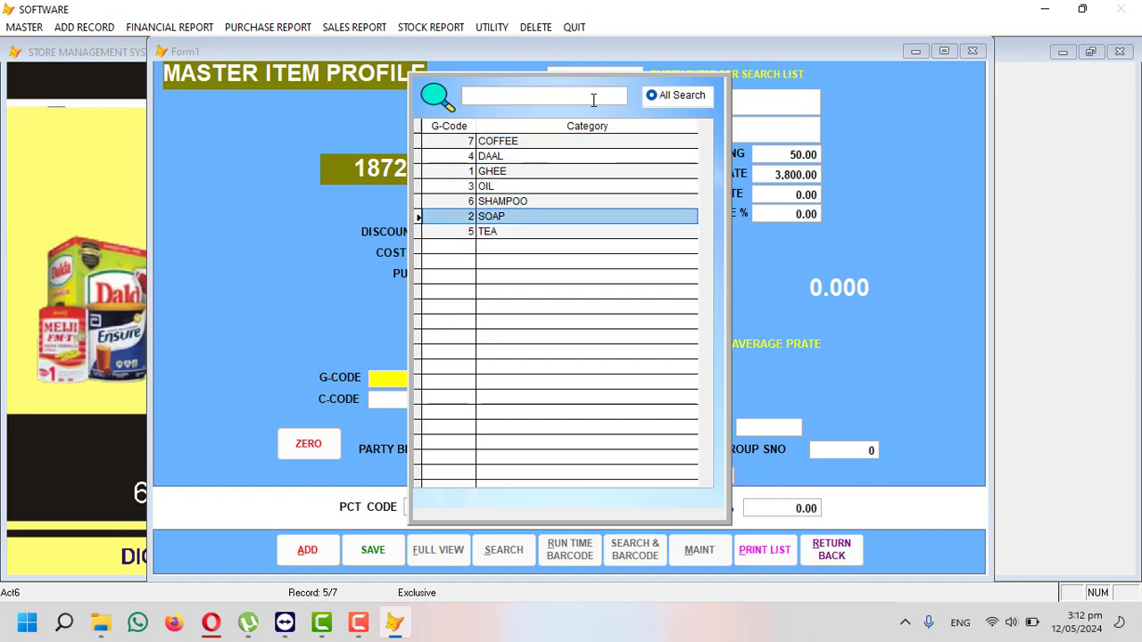
{"action": "key", "text": "Up"}
{"action": "key", "text": "Up"}
{"action": "key", "text": "Up"}
{"action": "key", "text": "Up"}
{"action": "key", "text": "Up"}
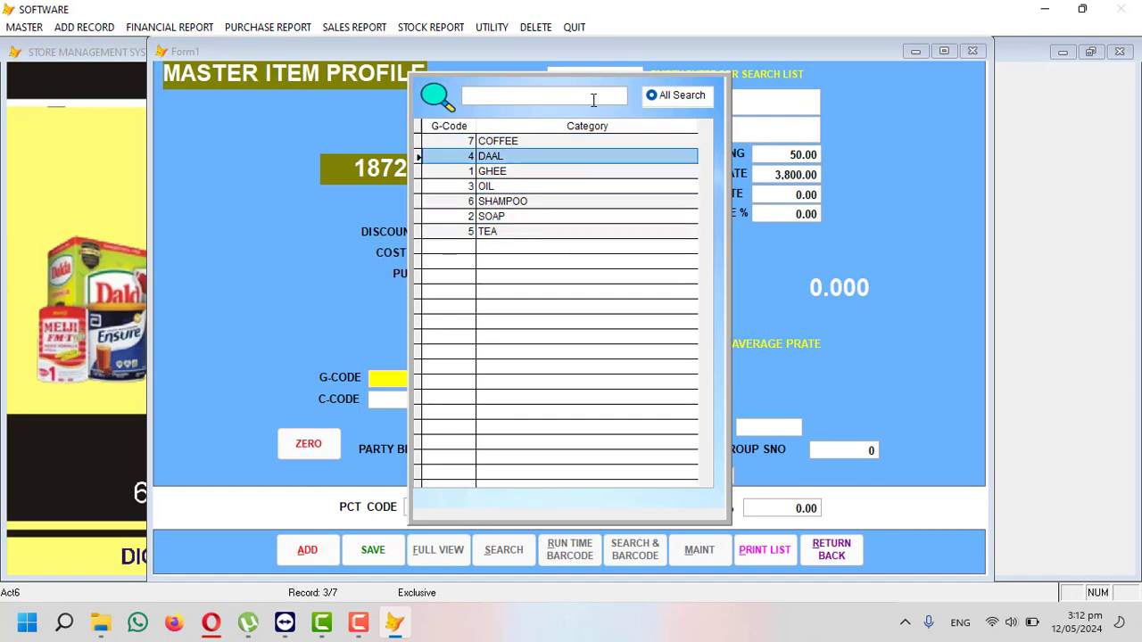
{"action": "key", "text": "Return"}
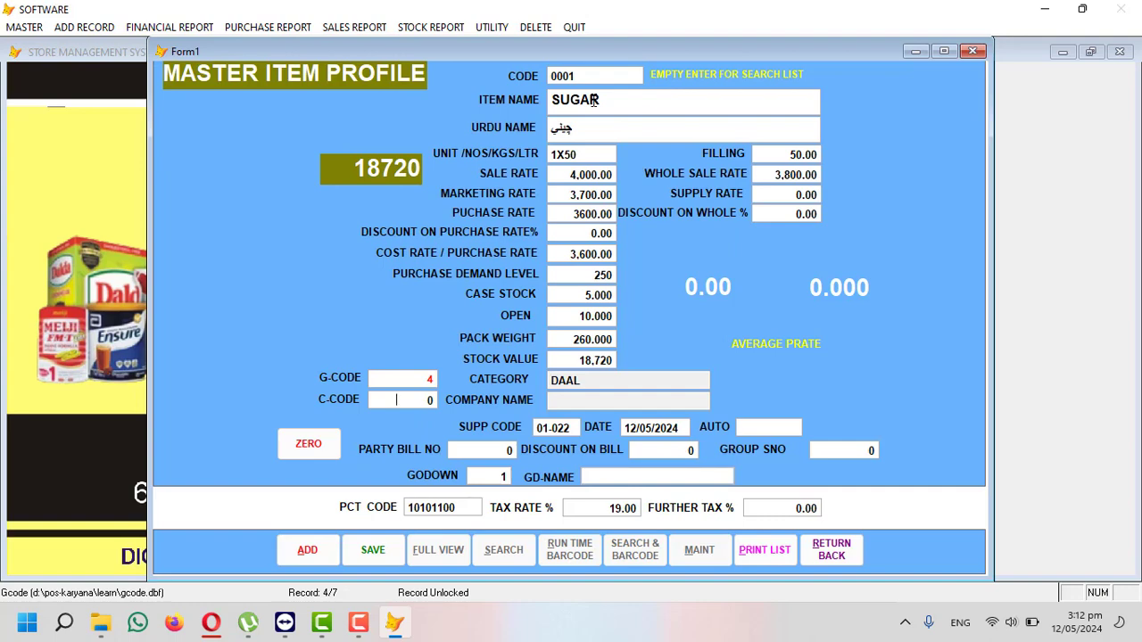
{"action": "key", "text": "Return"}
{"action": "key", "text": "Return"}
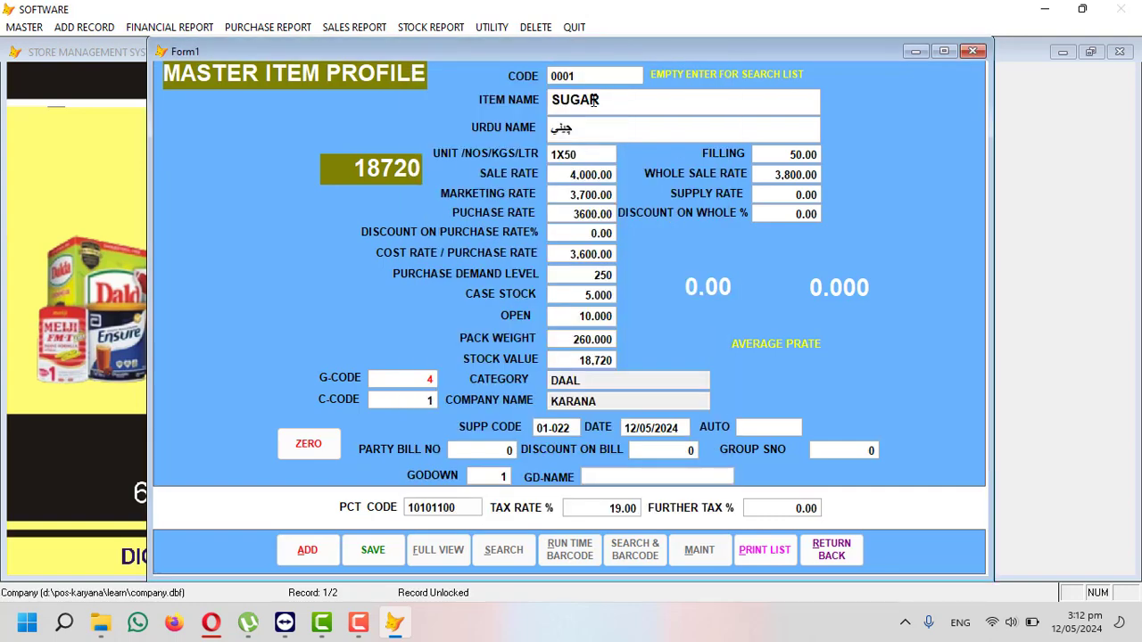
{"action": "key", "text": "Return"}
{"action": "key", "text": "Return"}
{"action": "key", "text": "Return"}
{"action": "key", "text": "Return"}
{"action": "key", "text": "Return"}
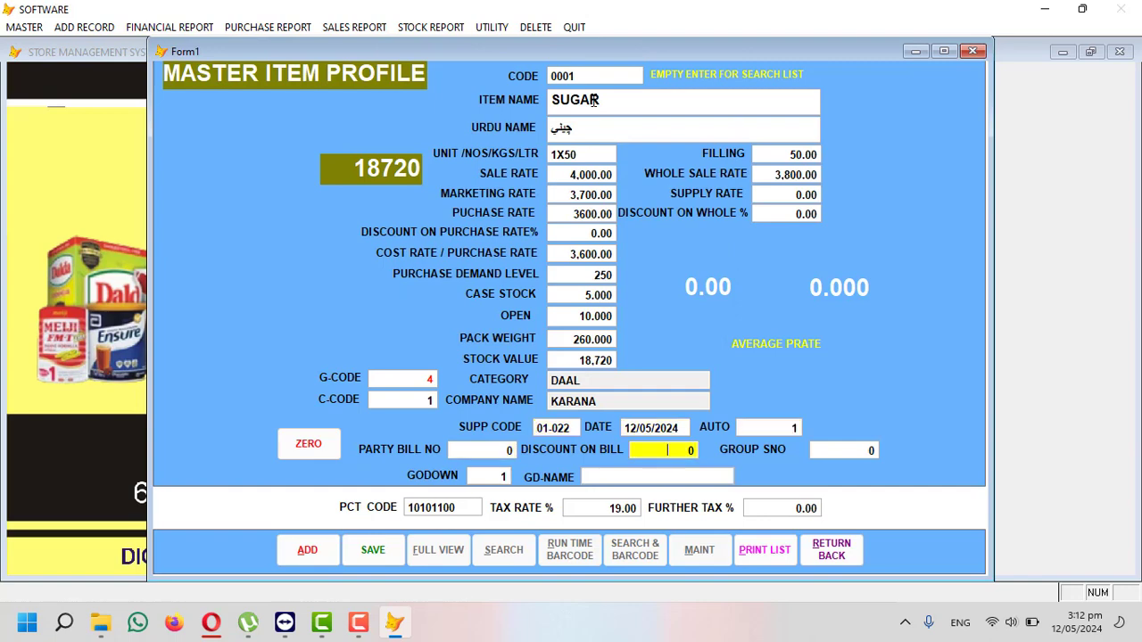
{"action": "key", "text": "Return"}
{"action": "key", "text": "Return"}
{"action": "key", "text": "Return"}
{"action": "key", "text": "Return"}
{"action": "key", "text": "Return"}
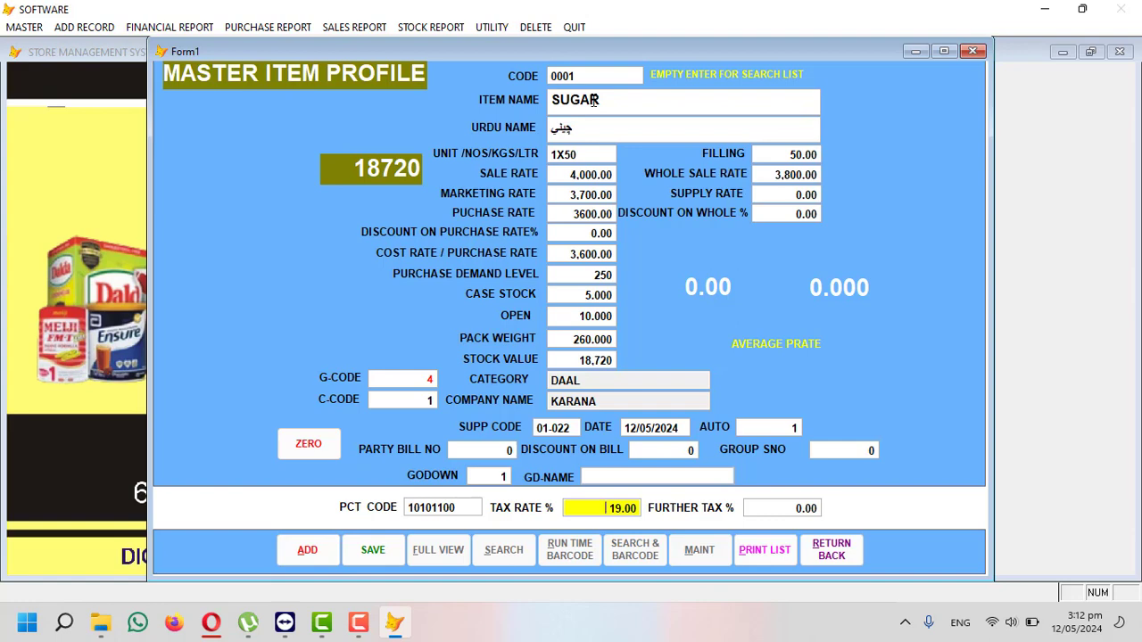
{"action": "key", "text": "Return"}
{"action": "key", "text": "Return"}
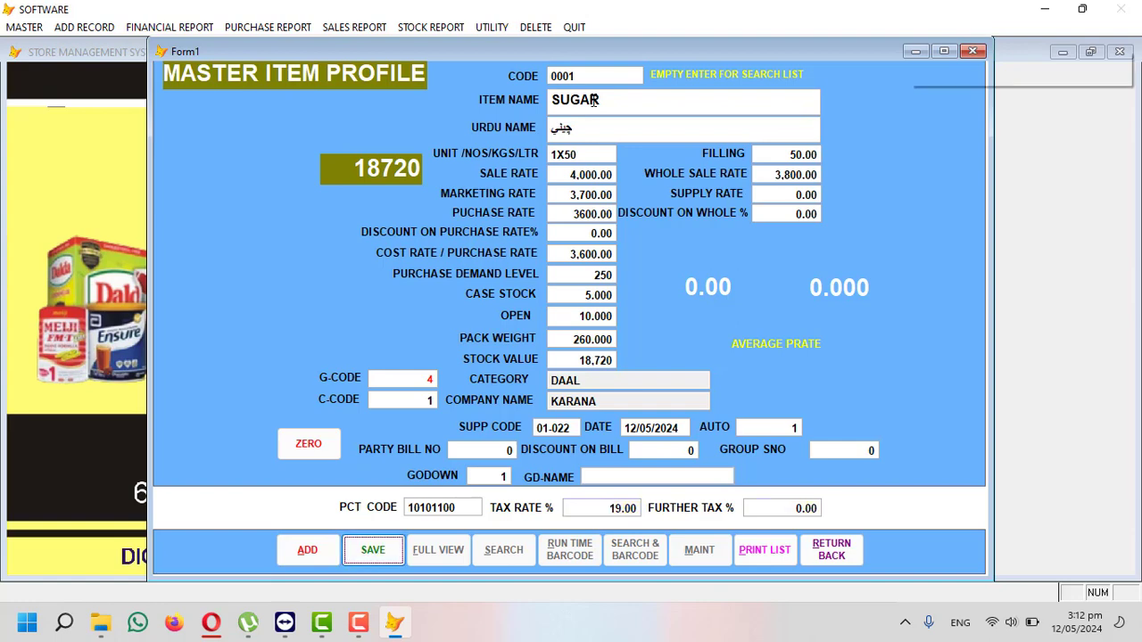
- Save SUGAR and preview the Stock In Hand report (260 qty, 18,720), then close it
{"action": "key", "text": "Return"}
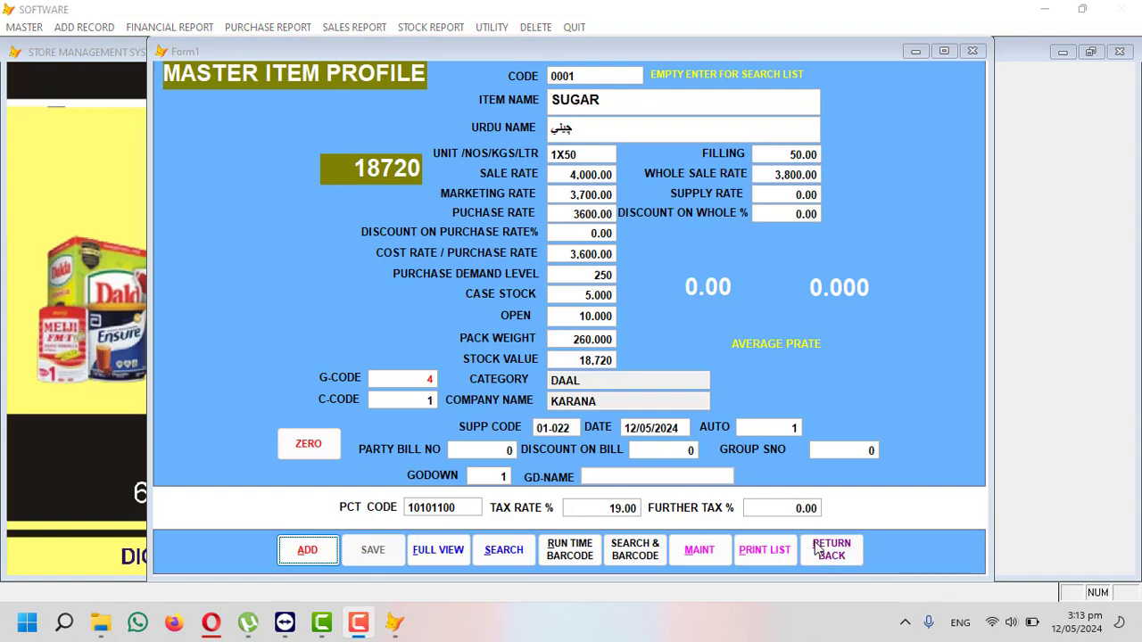
{"action": "left_click", "coordinate": [821, 550]}
{"action": "left_click", "coordinate": [419, 25]}
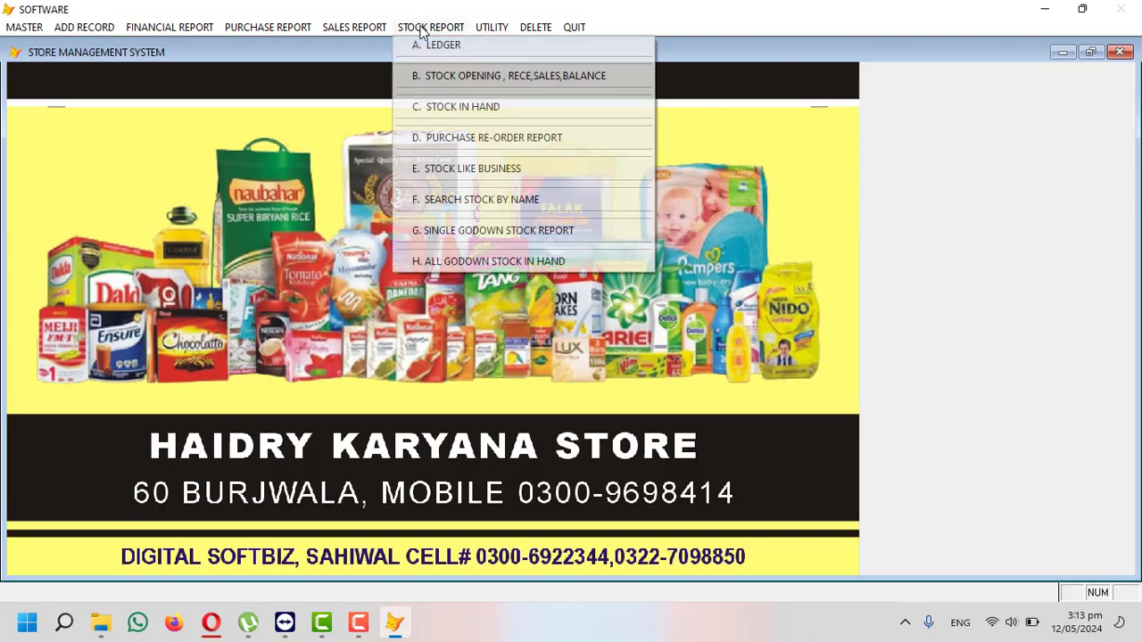
{"action": "left_click", "coordinate": [456, 108]}
{"action": "key", "text": "Return"}
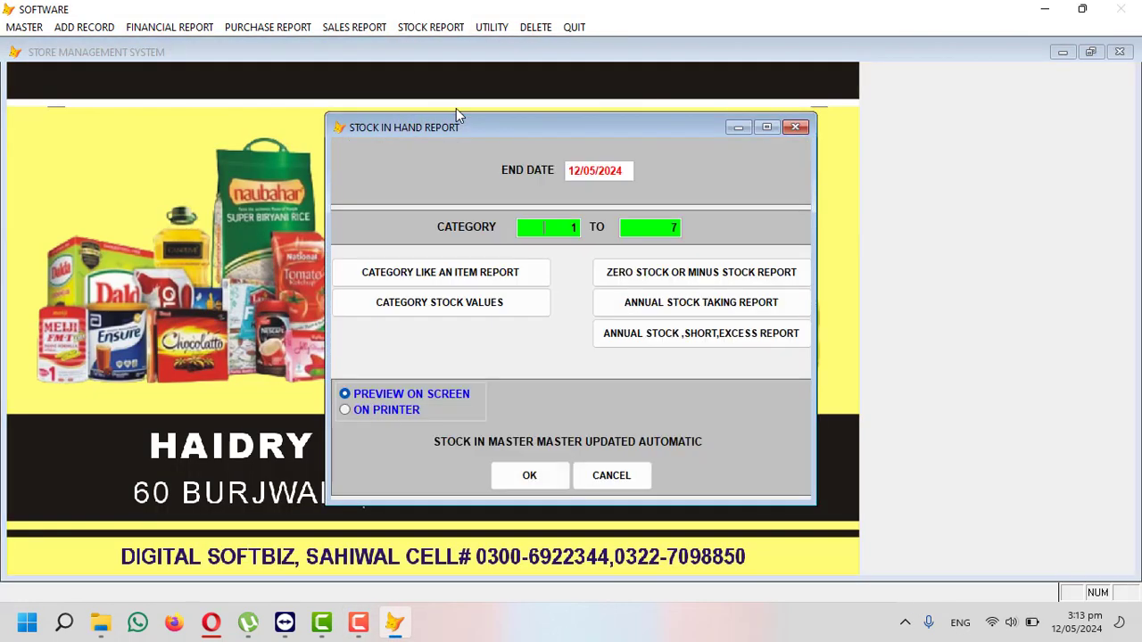
{"action": "key", "text": "Return"}
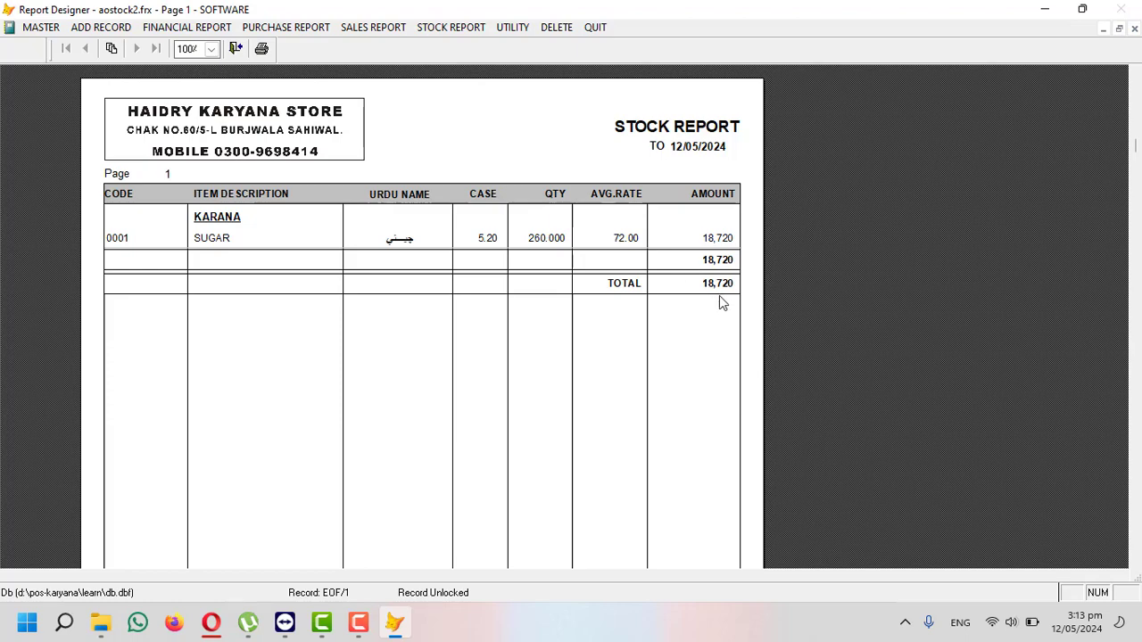
{"action": "key", "text": "Escape"}
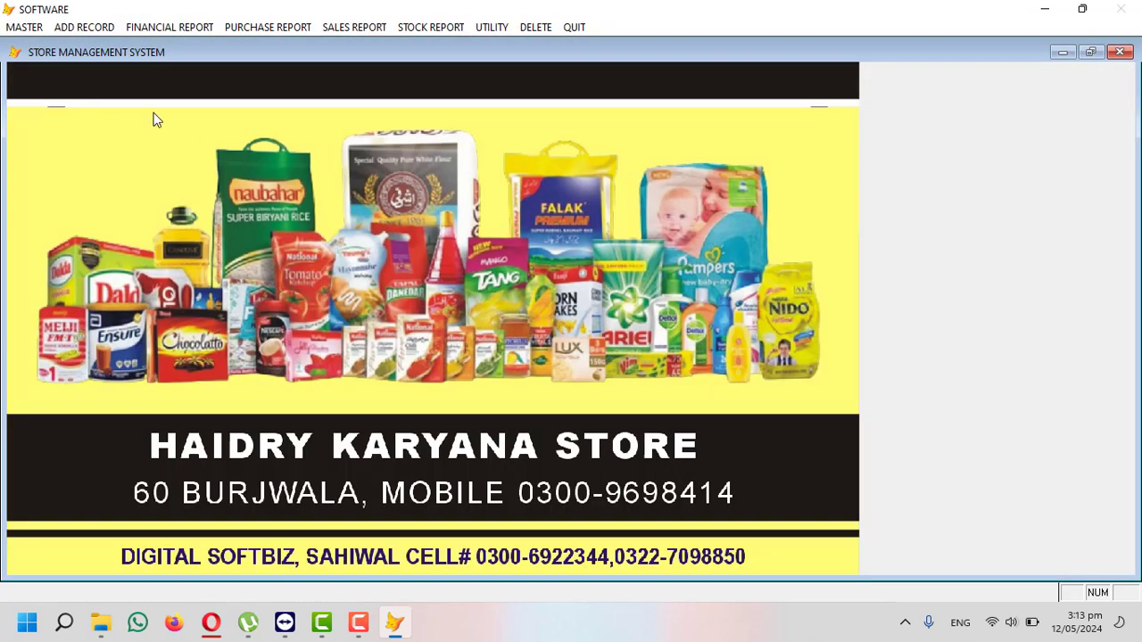
- Open FBR-1 cash counter bill 2 and enter the customer's name
{"action": "left_click", "coordinate": [24, 27]}
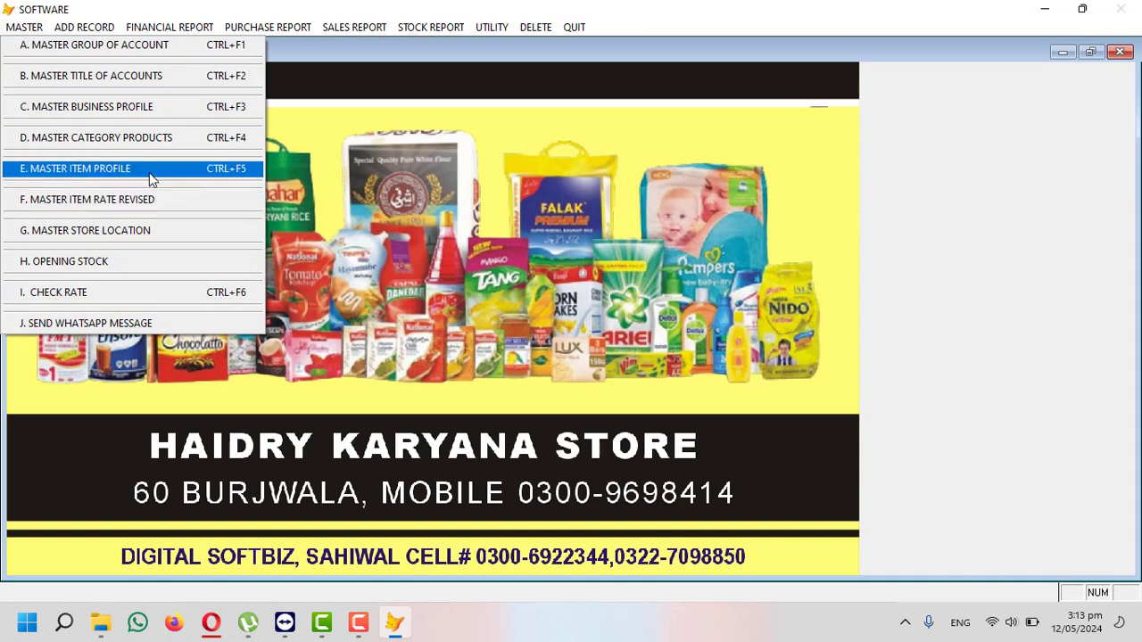
{"action": "mouse_move", "coordinate": [101, 34]}
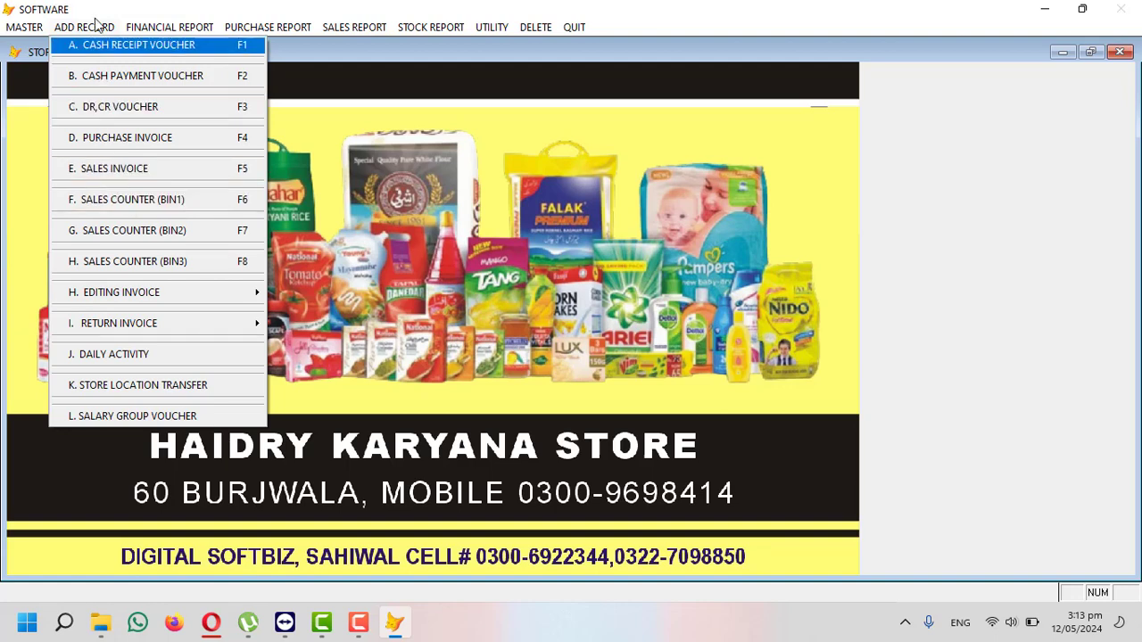
{"action": "left_click", "coordinate": [186, 200]}
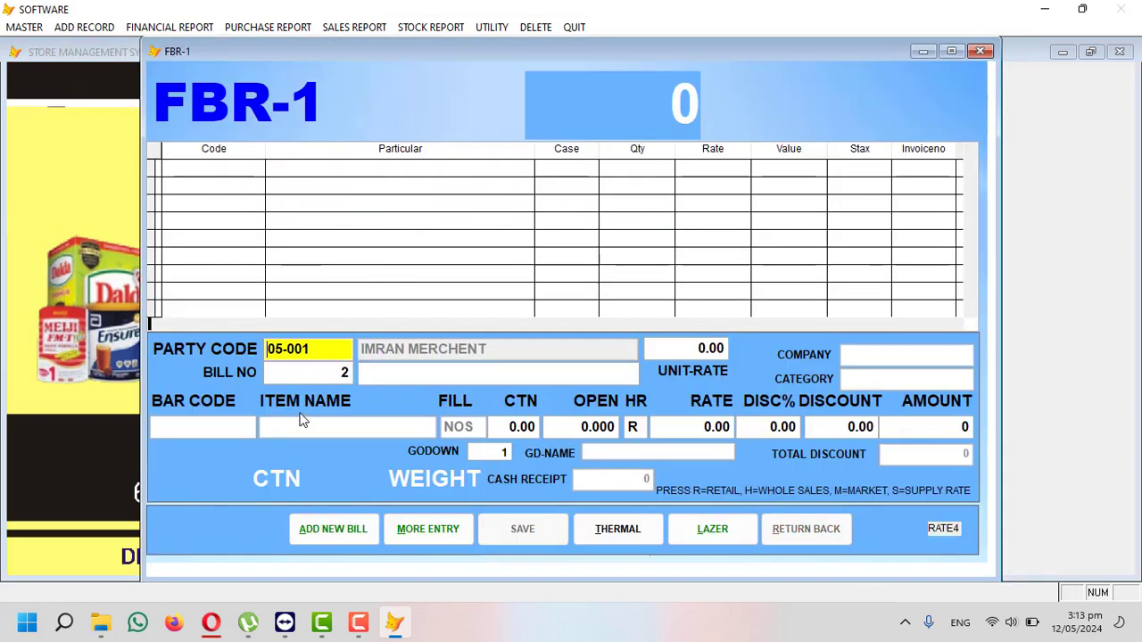
{"action": "key", "text": "Return"}
{"action": "key", "text": "Return"}
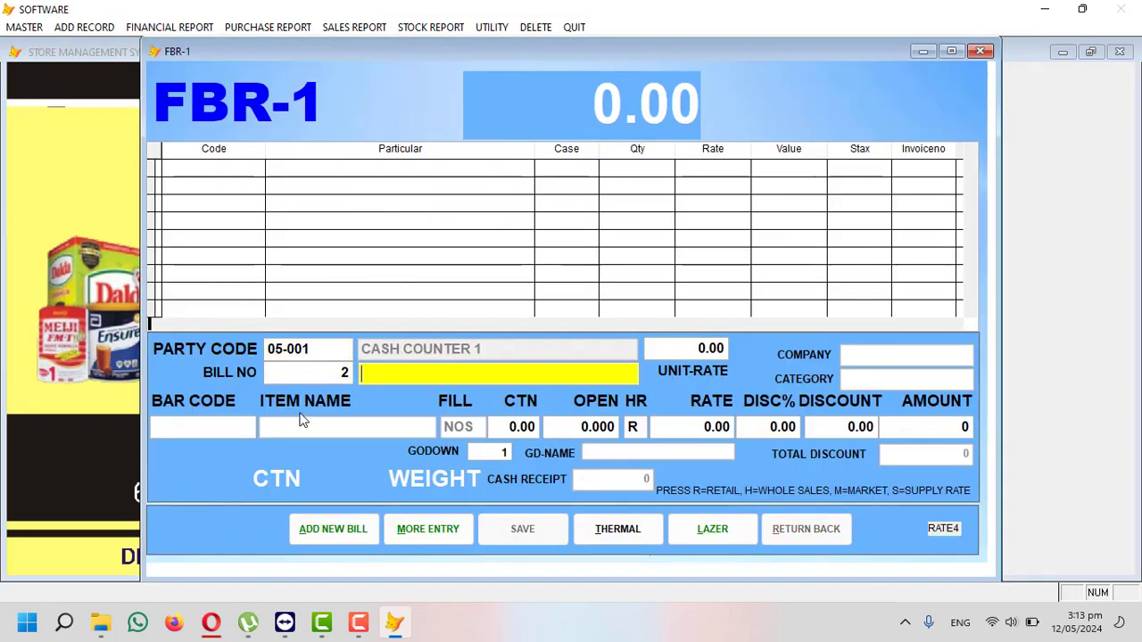
{"action": "type", "text": "USMAN"}
{"action": "key", "text": "Return"}
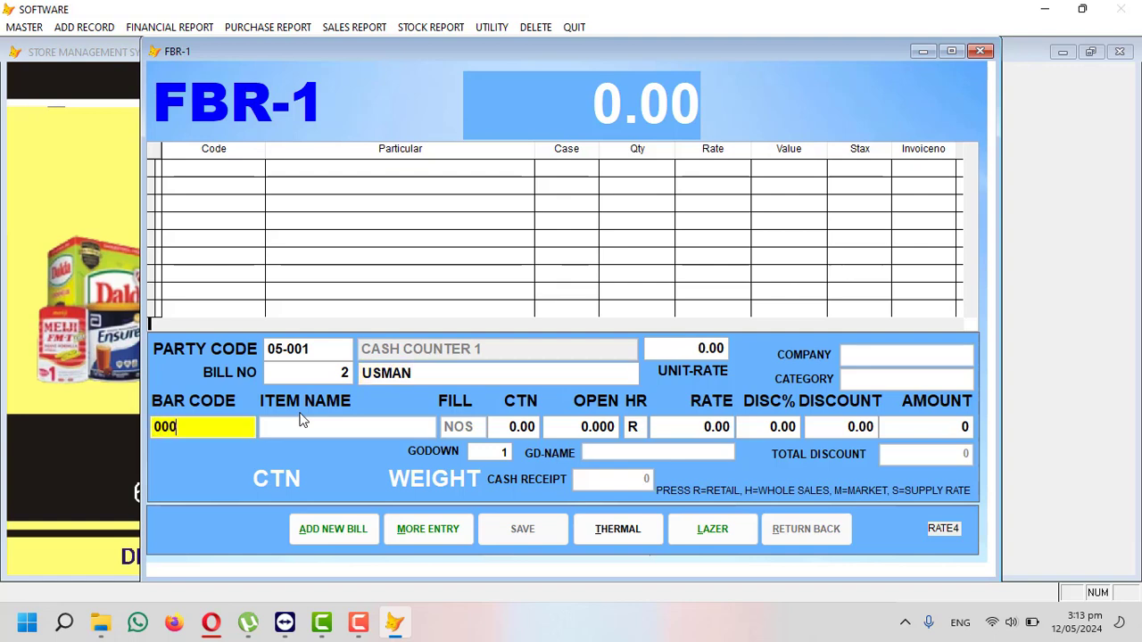
- Add 1 carton of SUGAR (code 0001) to the bill at rate 3361.34
{"action": "key", "text": "ctrl+a"}
{"action": "key", "text": "BackSpace"}
{"action": "key", "text": "Return"}
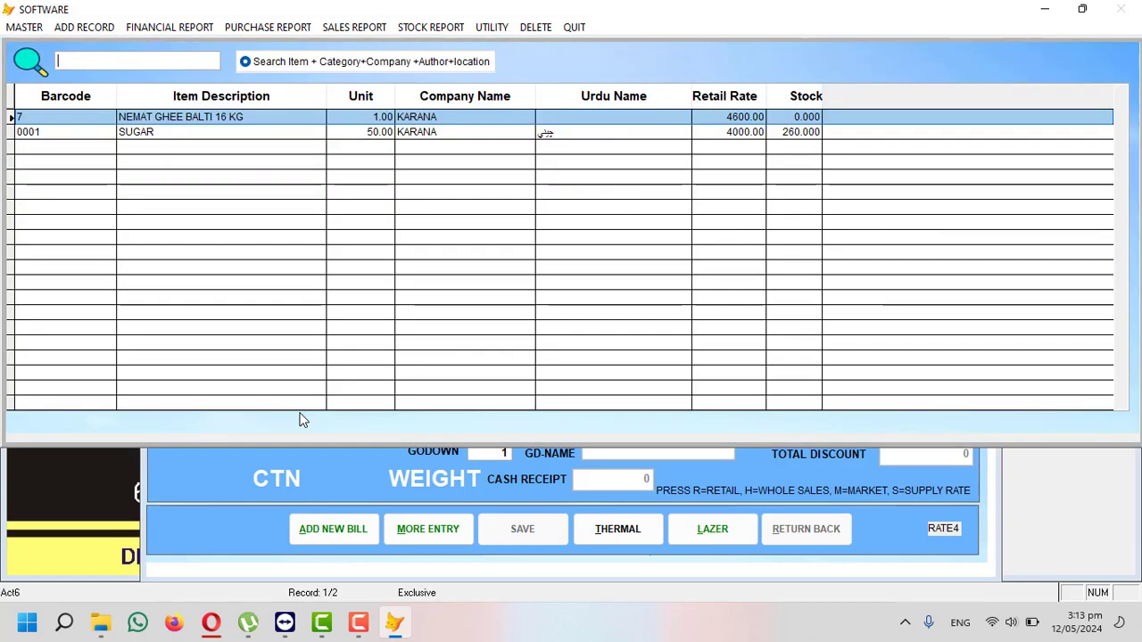
{"action": "key", "text": "Down"}
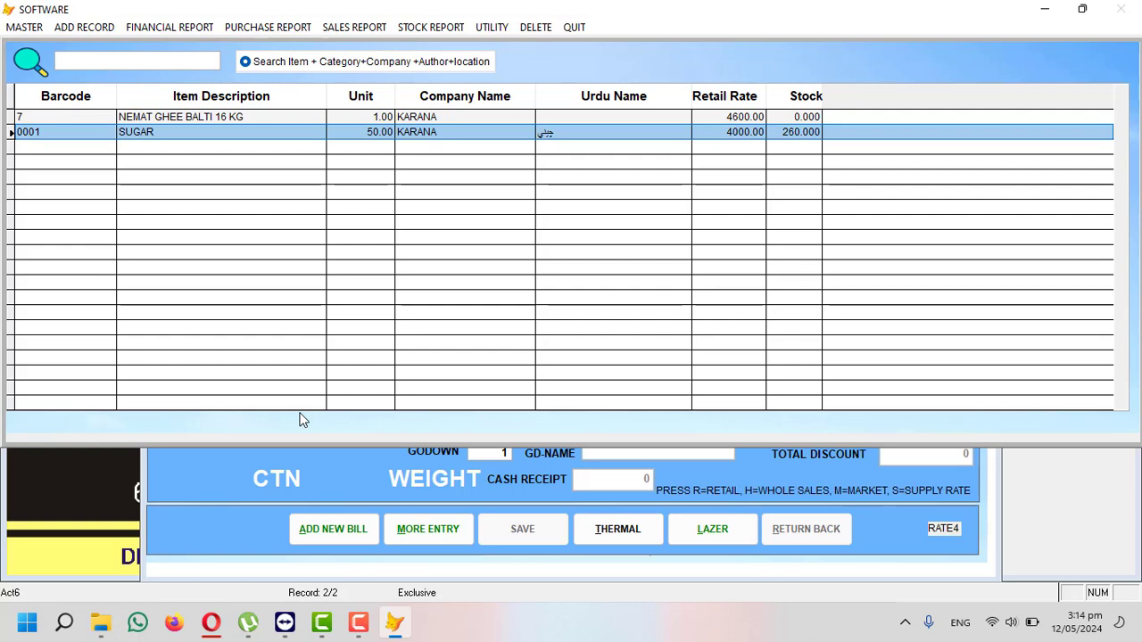
{"action": "key", "text": "Return"}
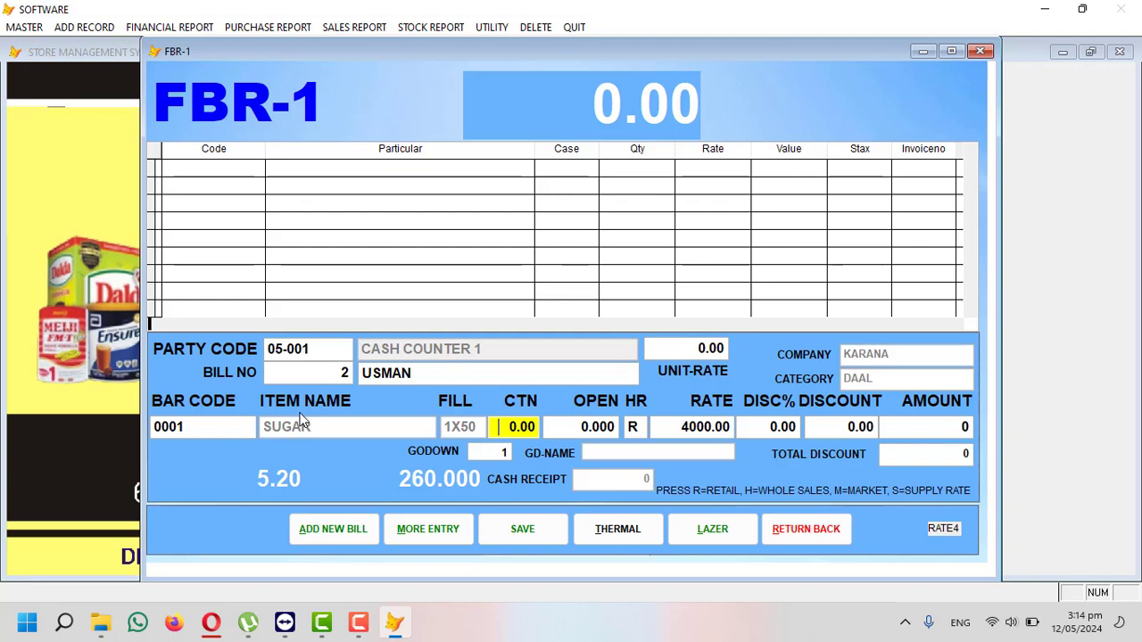
{"action": "type", "text": "1"}
{"action": "key", "text": "Return"}
{"action": "key", "text": "Return"}
{"action": "key", "text": "Return"}
{"action": "key", "text": "Return"}
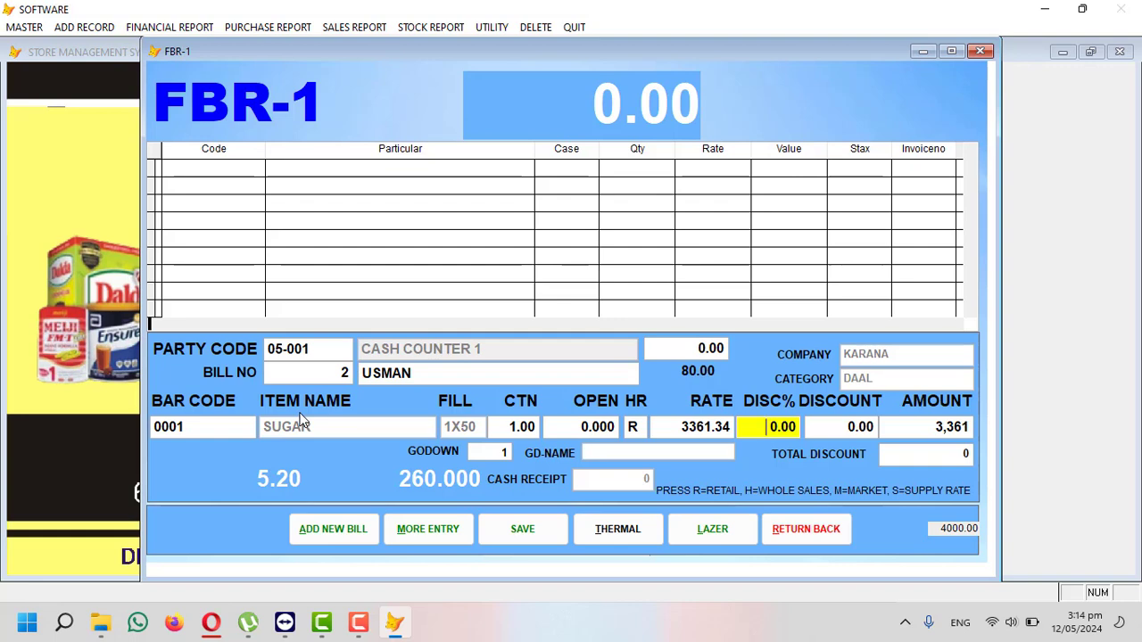
{"action": "key", "text": "Return"}
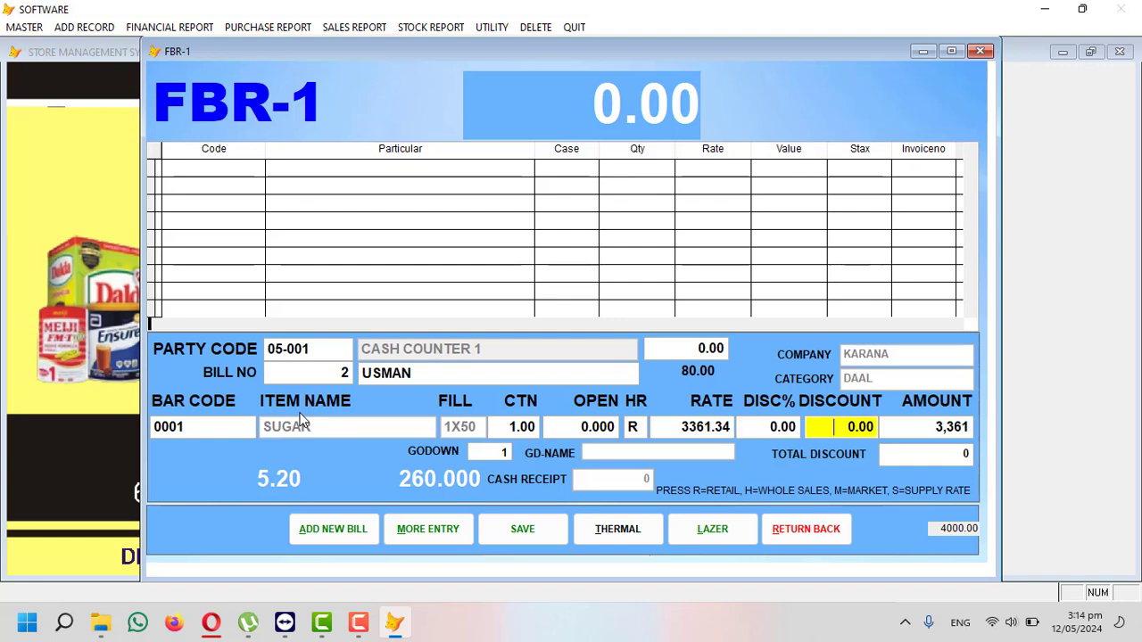
{"action": "key", "text": "Return"}
{"action": "key", "text": "Return"}
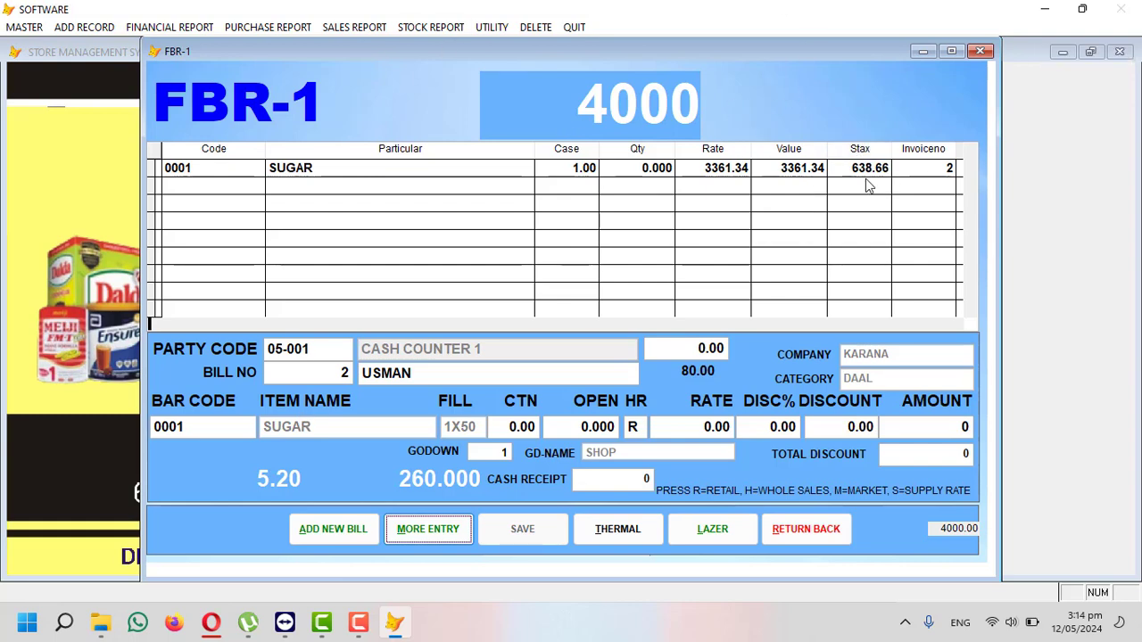
- Display bill 2's thermal sales-tax invoice on screen (4,001 net payable), then start bill 3
{"action": "left_click", "coordinate": [621, 532]}
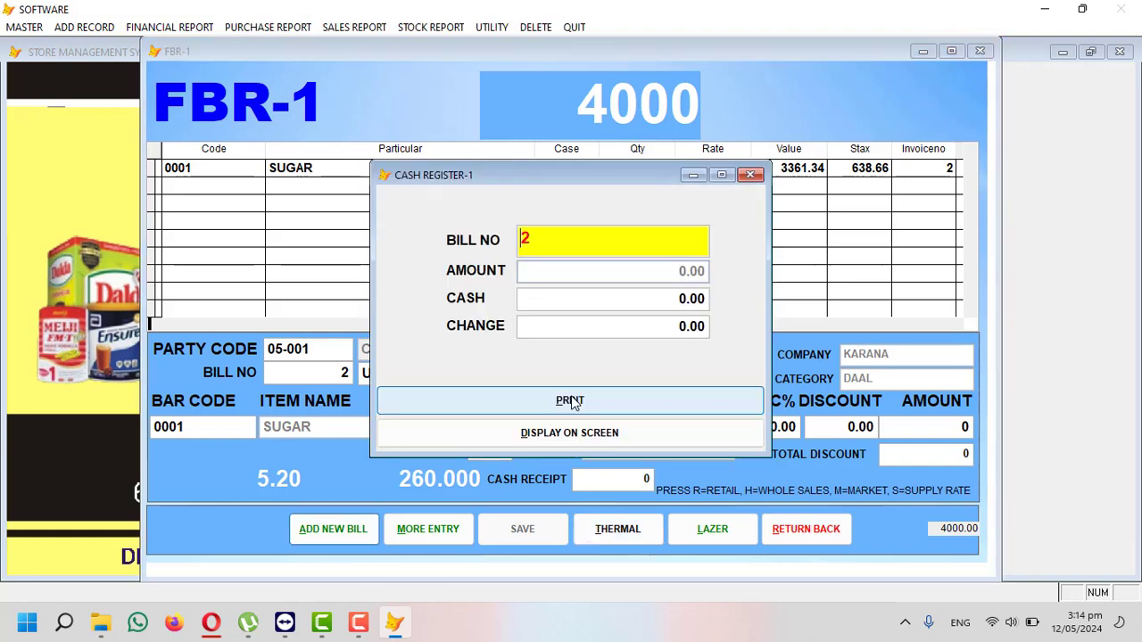
{"action": "key", "text": "Return"}
{"action": "key", "text": "Return"}
{"action": "left_click", "coordinate": [574, 403]}
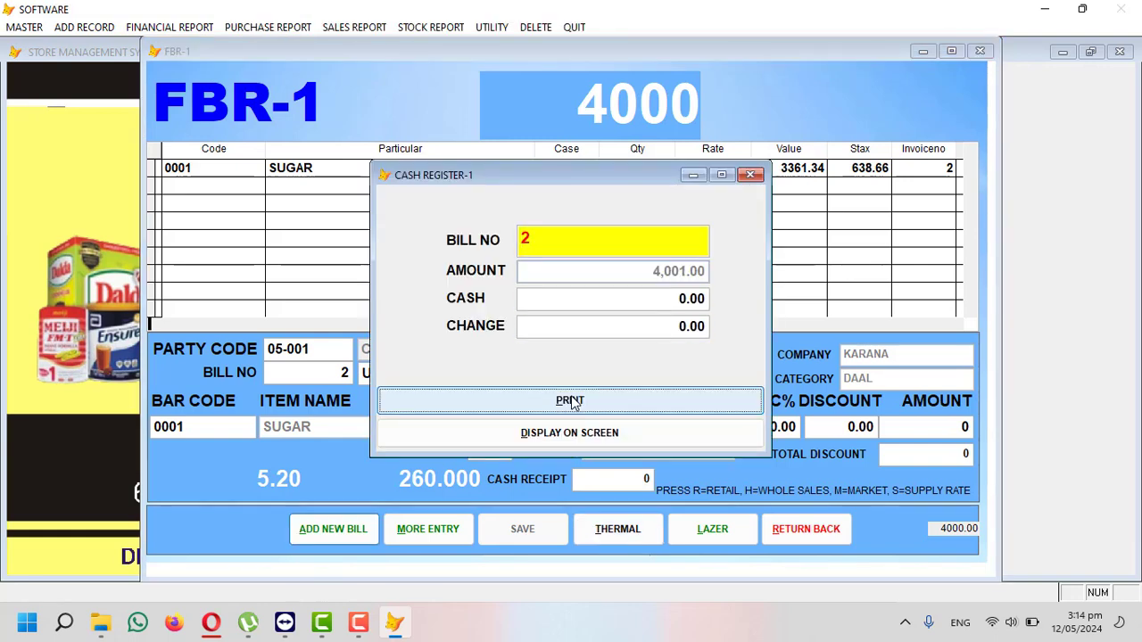
{"action": "left_click", "coordinate": [589, 435]}
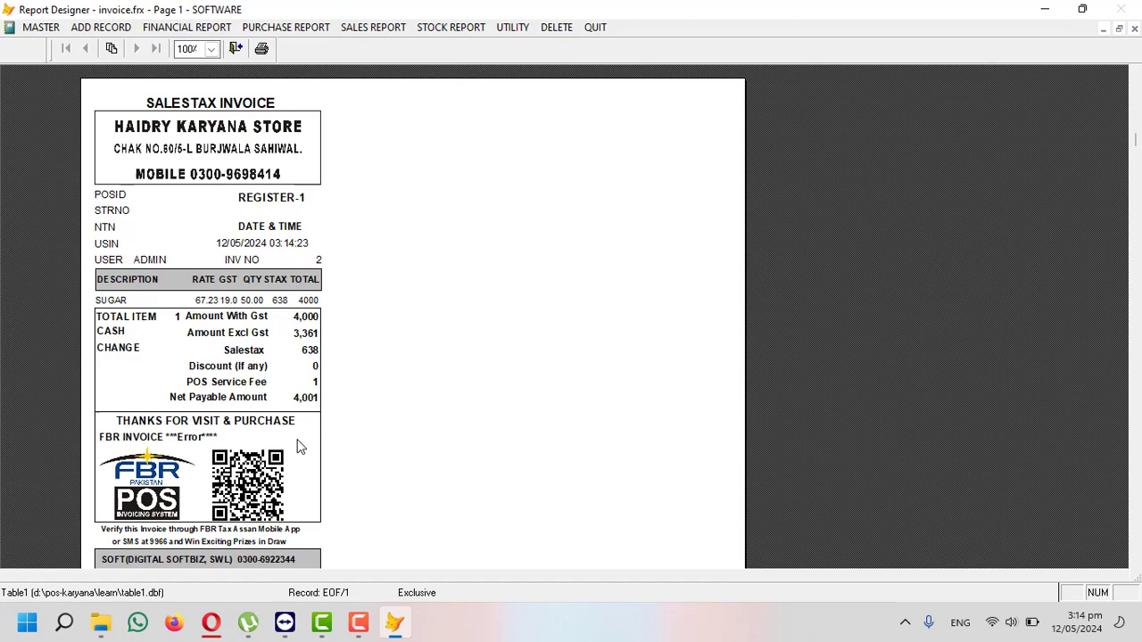
{"action": "key", "text": "Escape"}
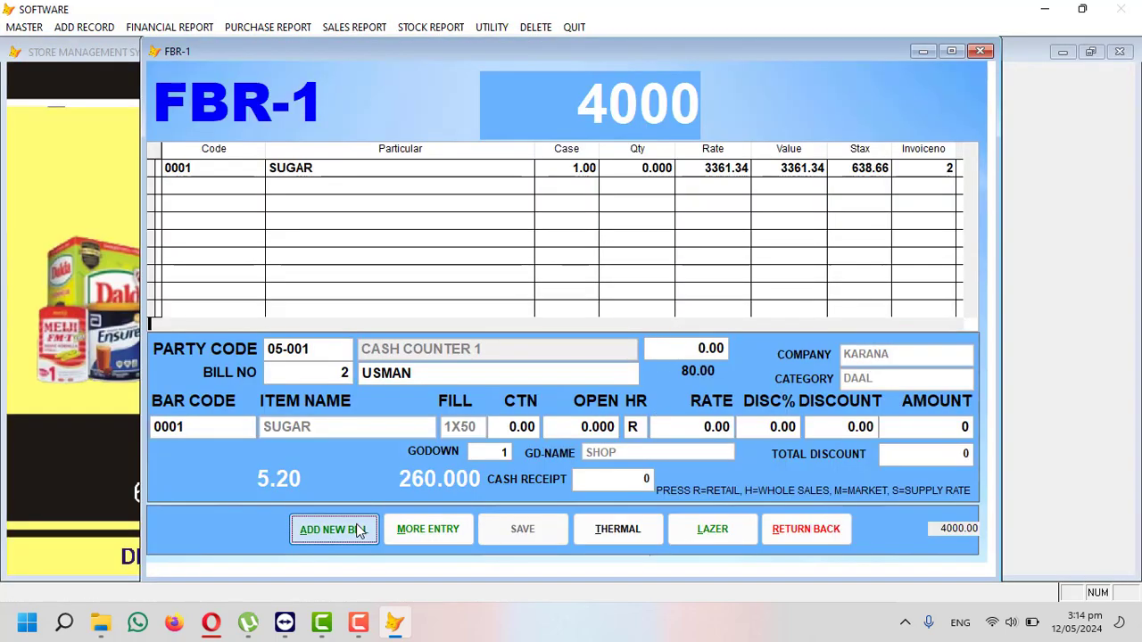
{"action": "left_click", "coordinate": [333, 529]}
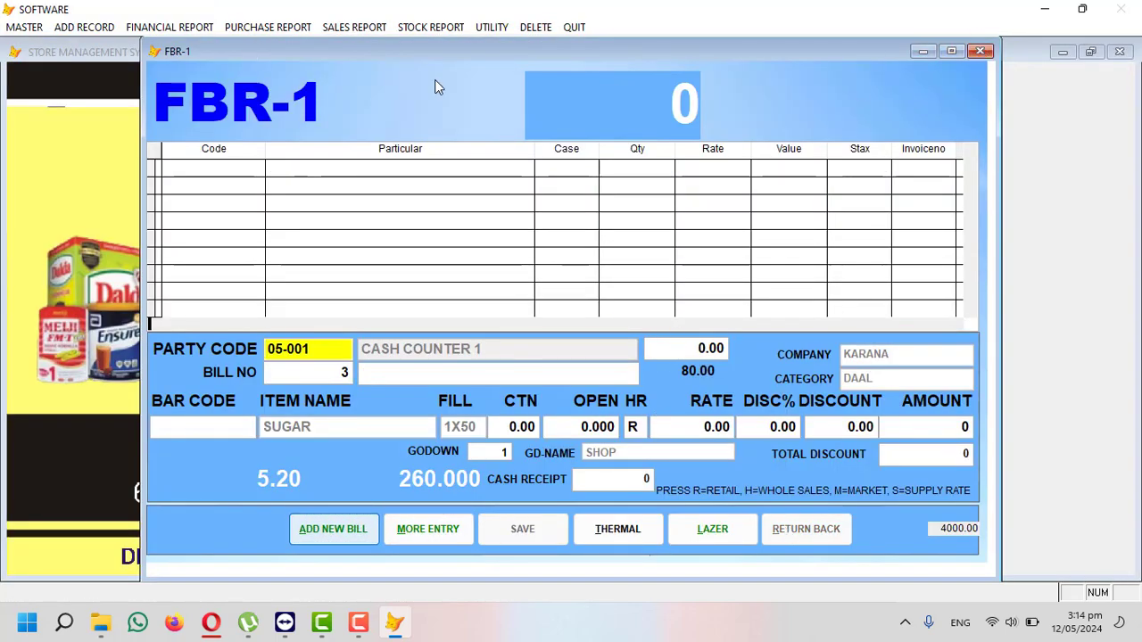
- Leave the FBR-1 counter and start new bill 3 on the C-2 sales counter (BIN2)
{"action": "left_click", "coordinate": [981, 51]}
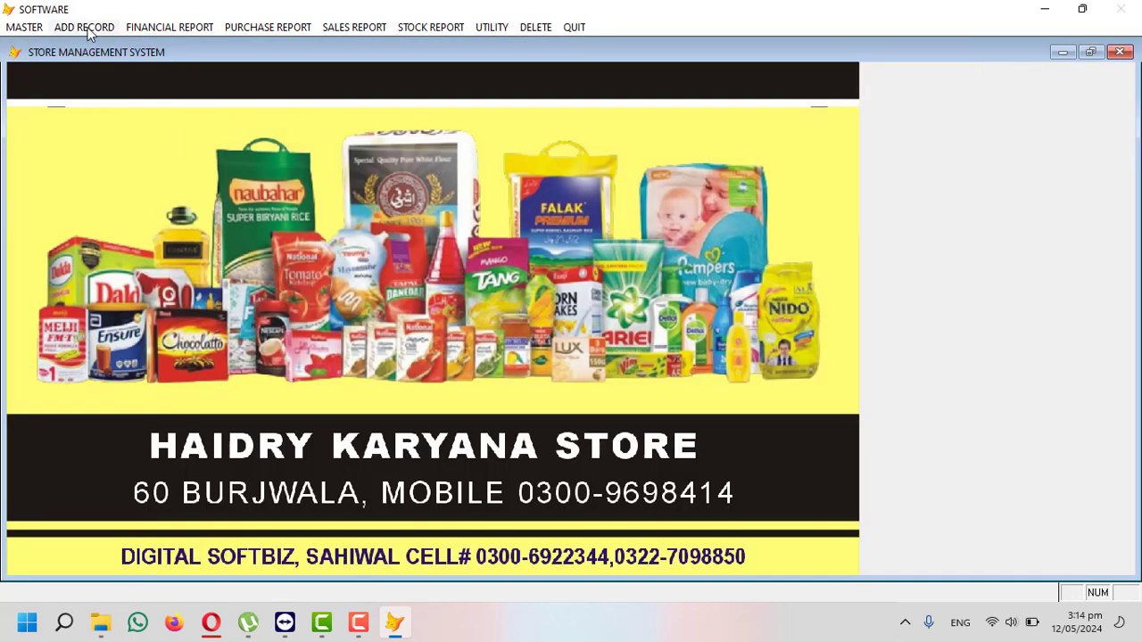
{"action": "left_click", "coordinate": [88, 29]}
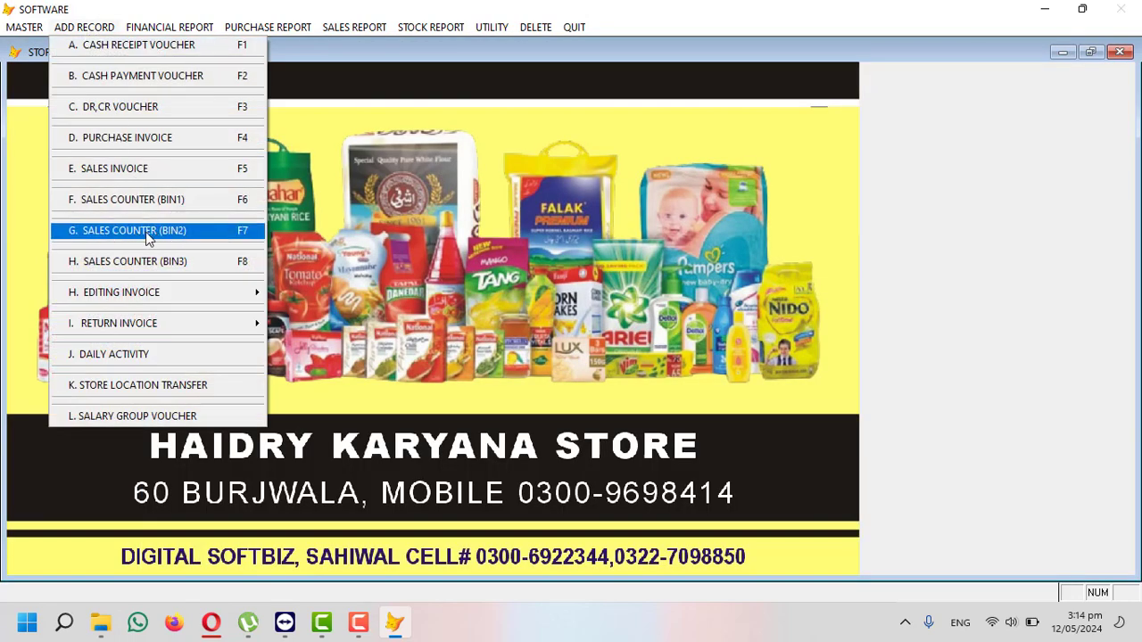
{"action": "left_click", "coordinate": [173, 230]}
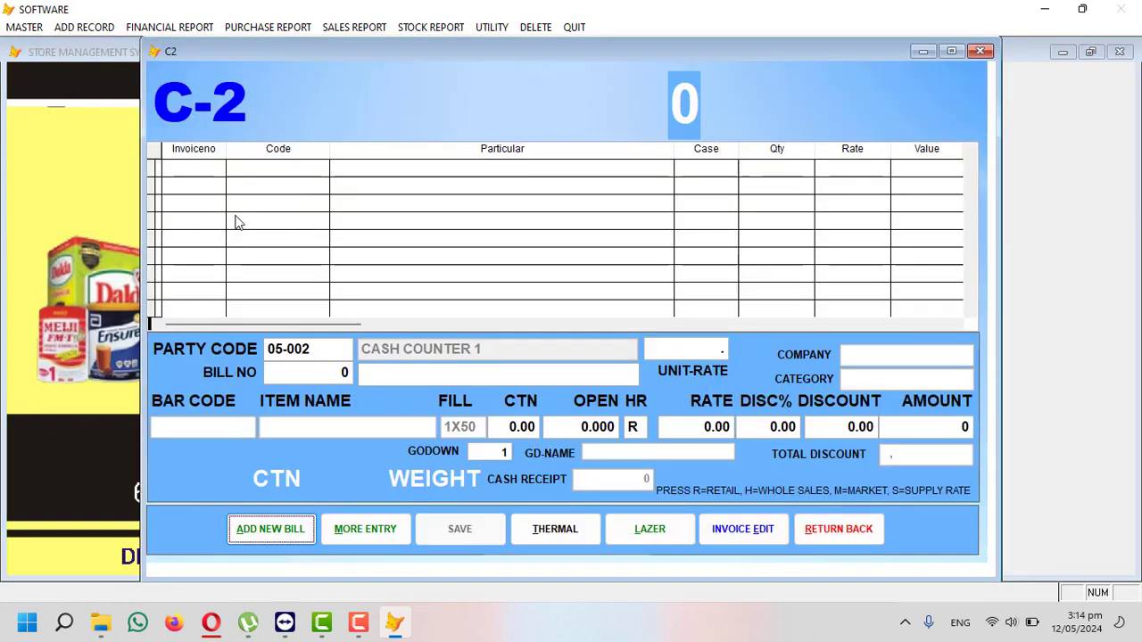
{"action": "left_click", "coordinate": [274, 533]}
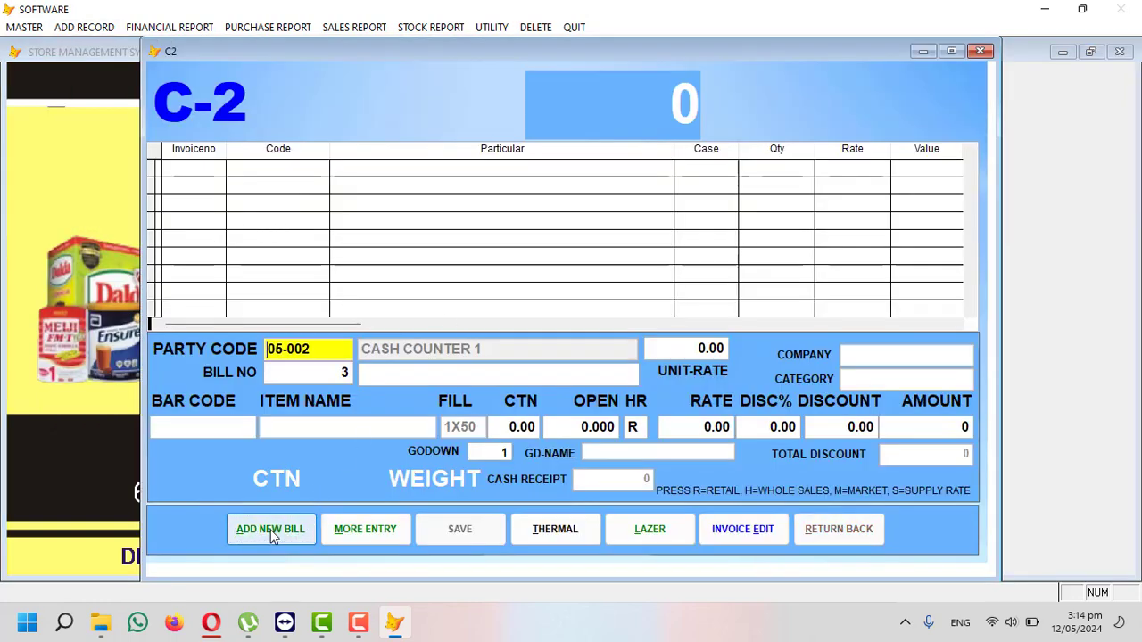
{"action": "key", "text": "Return"}
{"action": "key", "text": "Return"}
{"action": "key", "text": "Return"}
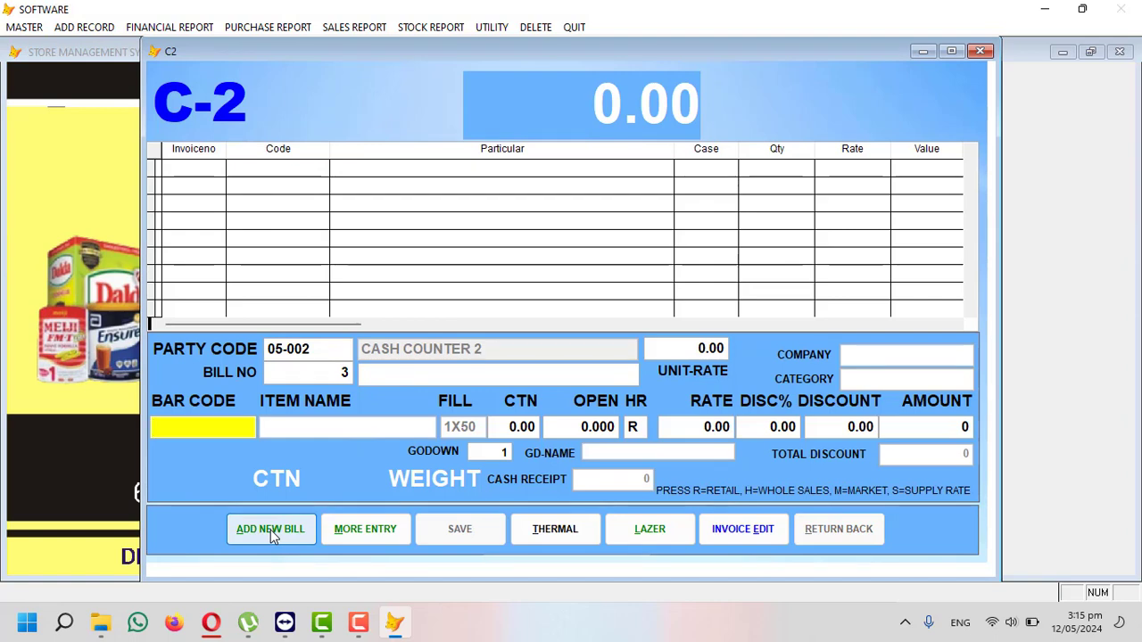
- Add SUGAR with loose quantity 25 at rate 4000, saving a 2000 line total
{"action": "key", "text": "Return"}
{"action": "type", "text": "SUG"}
{"action": "key", "text": "Return"}
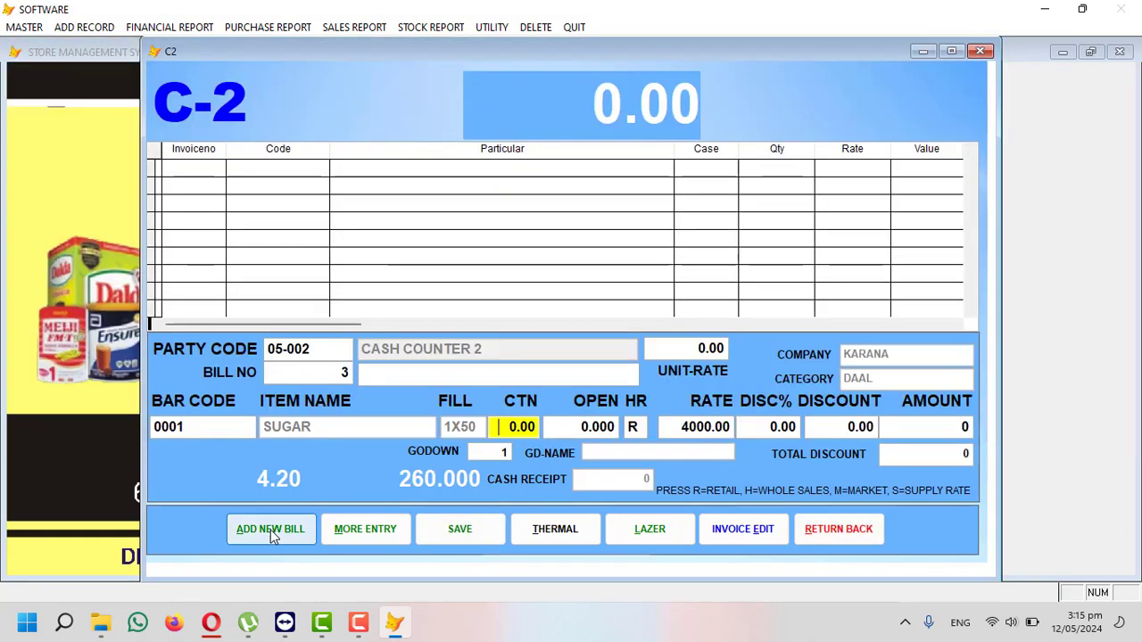
{"action": "key", "text": "Return"}
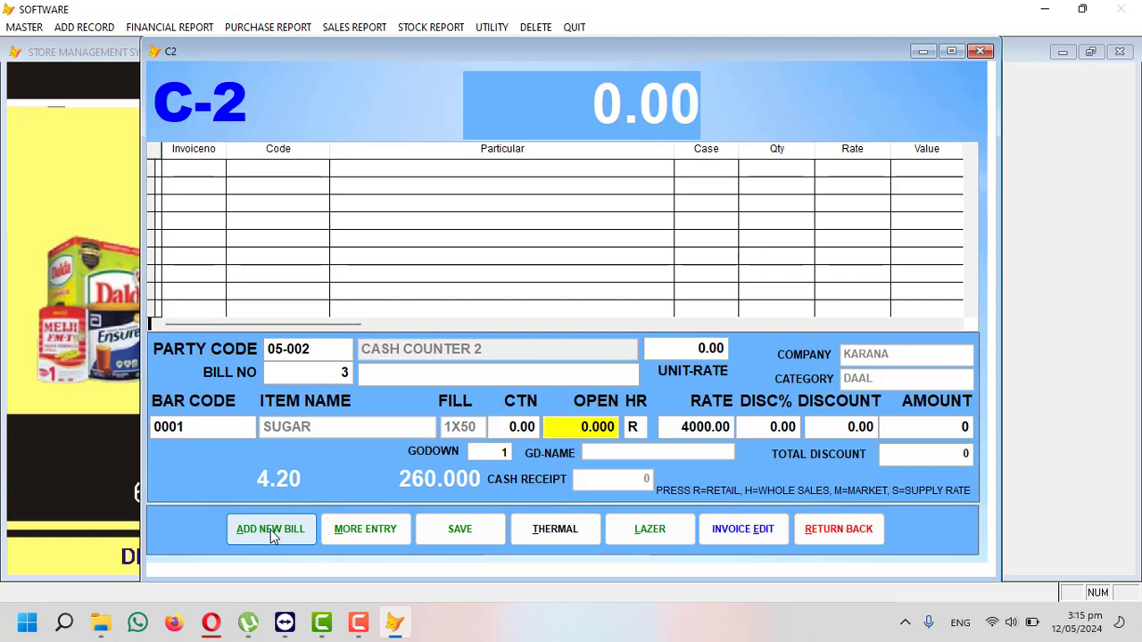
{"action": "type", "text": "20"}
{"action": "key", "text": "BackSpace"}
{"action": "type", "text": "5"}
{"action": "key", "text": "Return"}
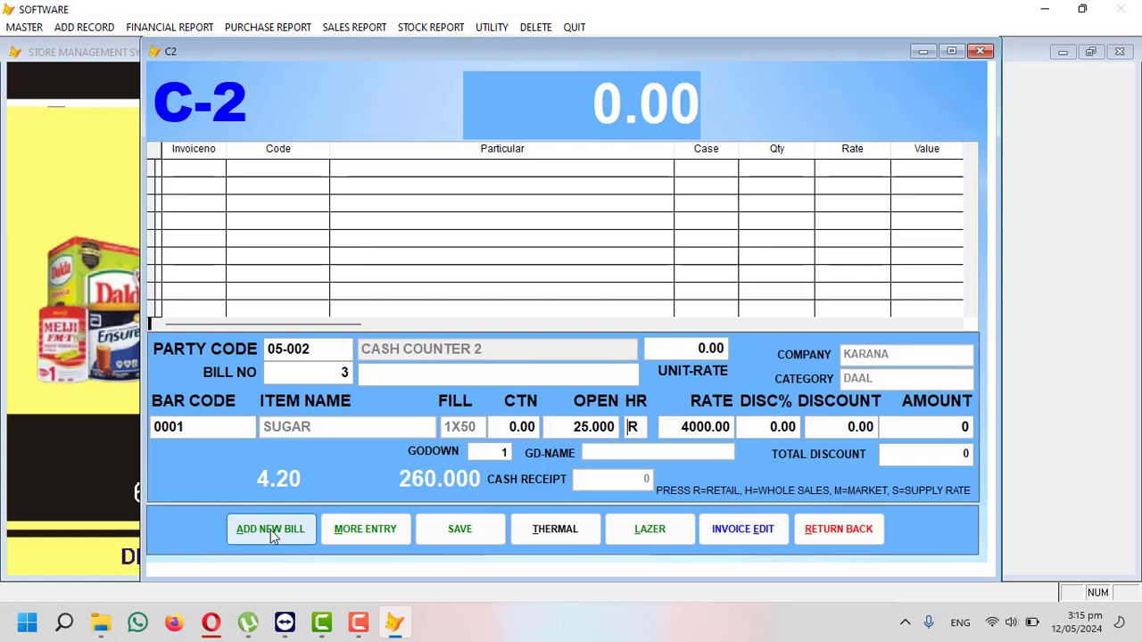
{"action": "key", "text": "Return"}
{"action": "key", "text": "Return"}
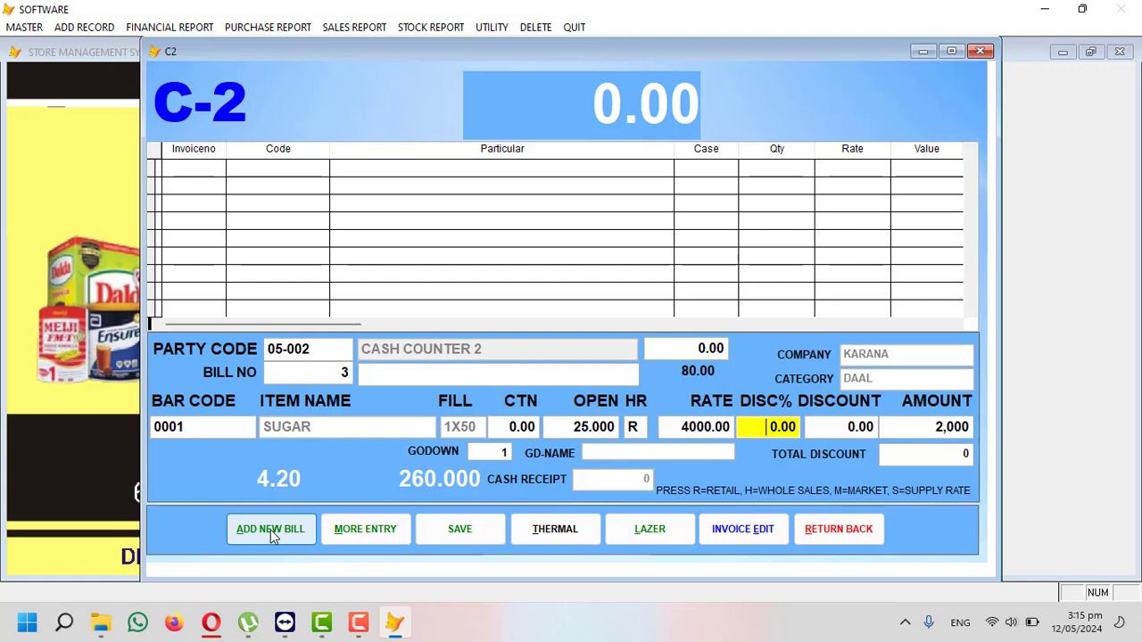
{"action": "key", "text": "Return"}
{"action": "key", "text": "Return"}
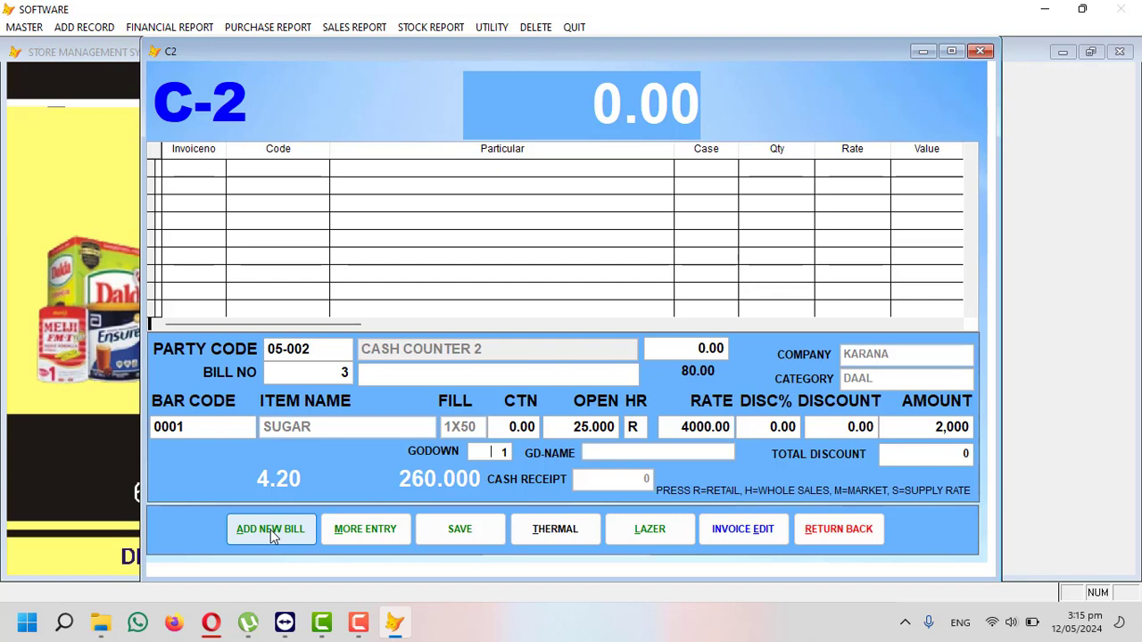
{"action": "key", "text": "Return"}
{"action": "key", "text": "Return"}
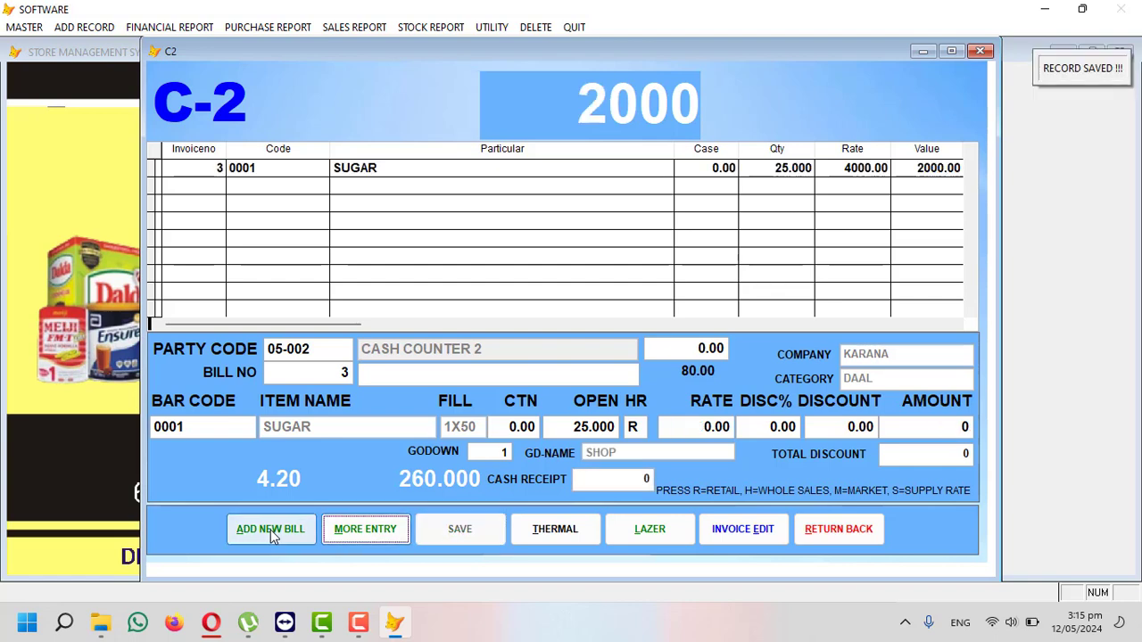
{"action": "key", "text": "Return"}
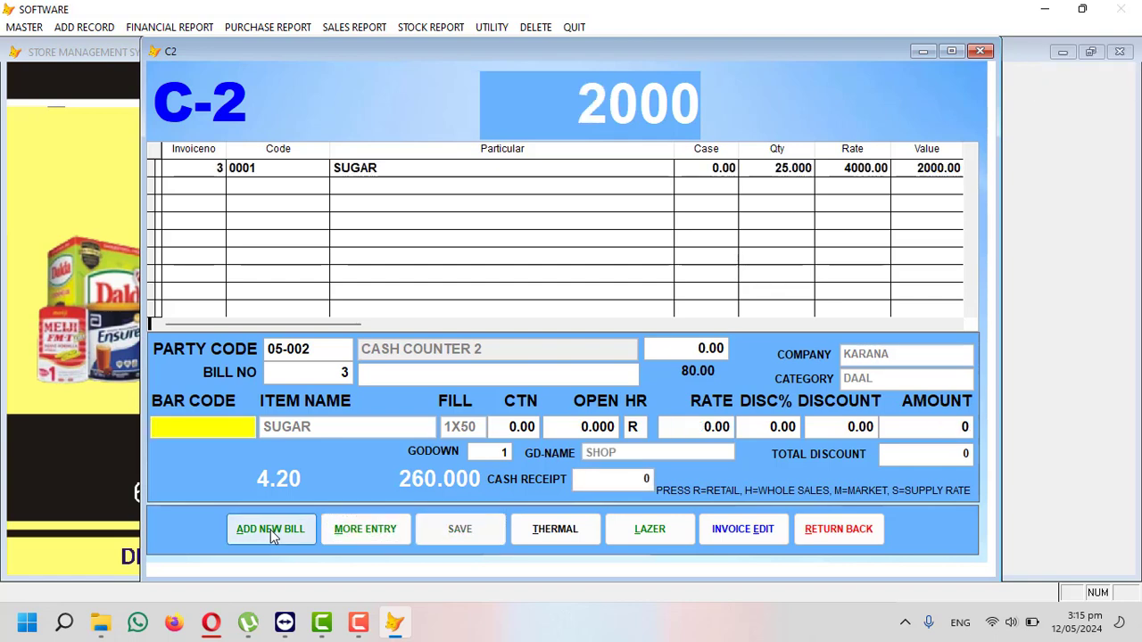
{"action": "key", "text": "Return"}
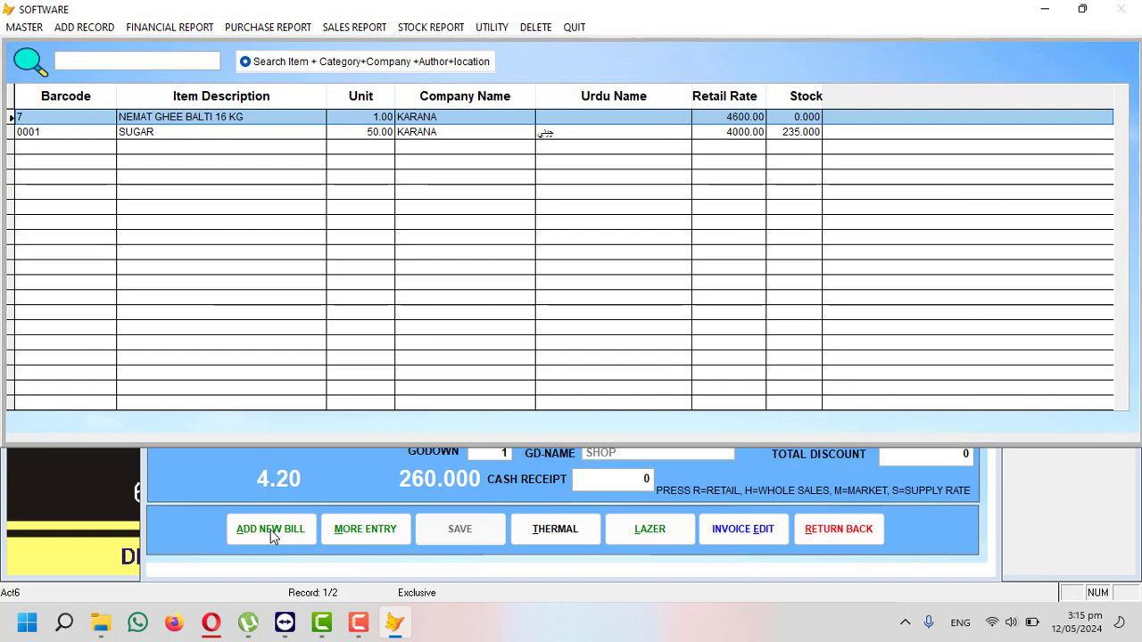
- Add one NEMAT GHEE BALTI 16 KG at 4600 to the bill
{"action": "key", "text": "Return"}
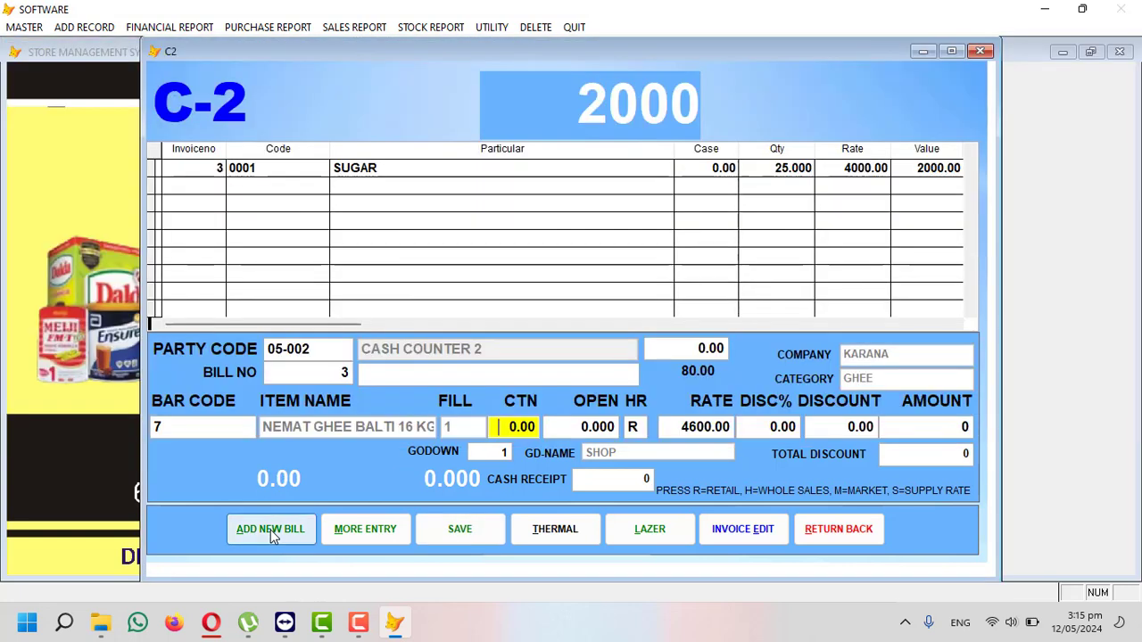
{"action": "type", "text": "1"}
{"action": "key", "text": "Return"}
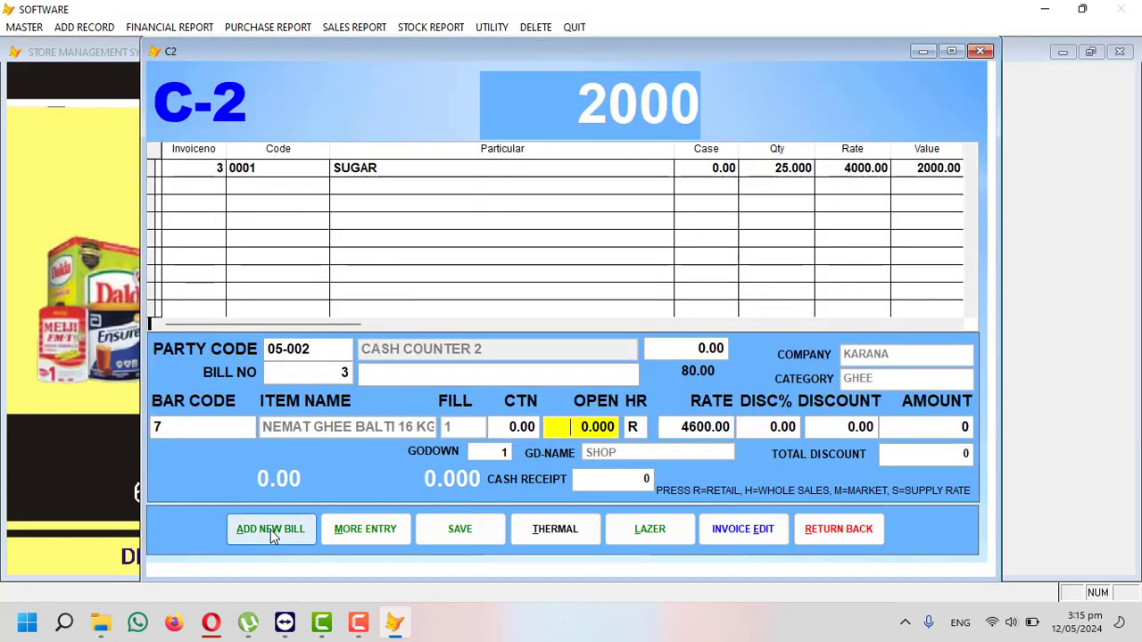
{"action": "key", "text": "Return"}
{"action": "type", "text": "1"}
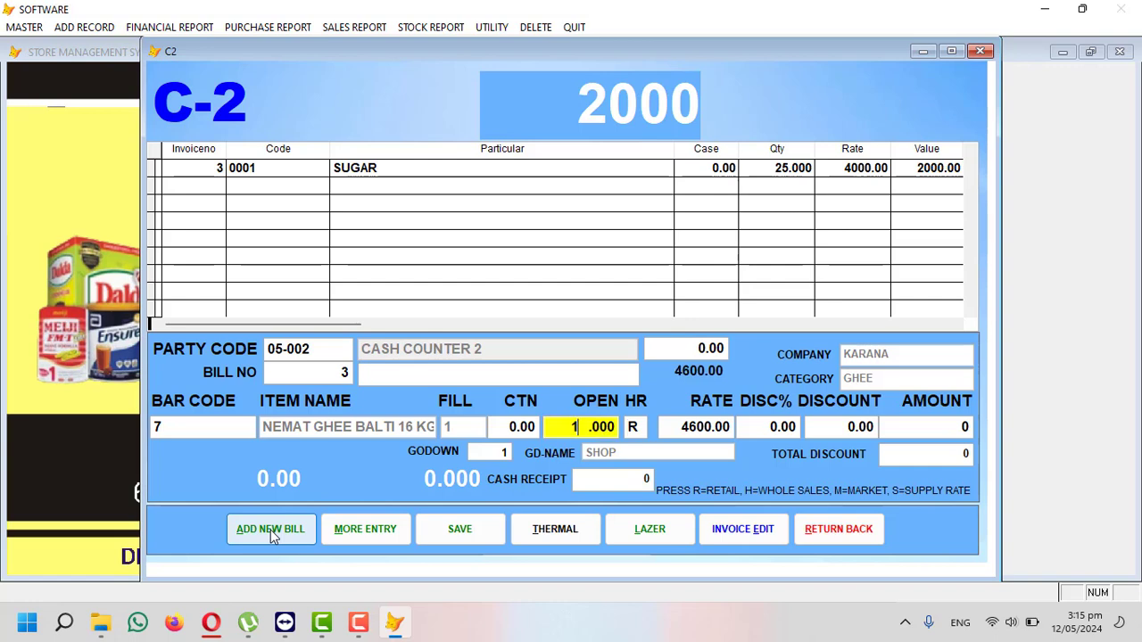
{"action": "key", "text": "Return"}
{"action": "key", "text": "Return"}
{"action": "key", "text": "Return"}
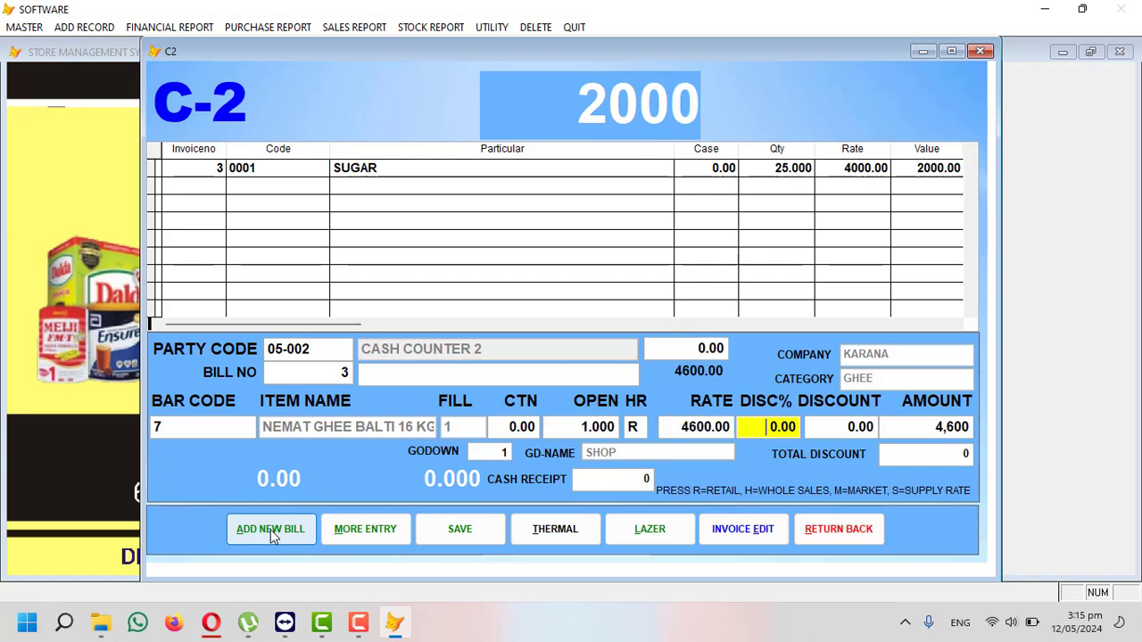
- Save the ghee line, bringing the total to 6600, and preview bill 3's thermal bill
{"action": "key", "text": "Return"}
{"action": "key", "text": "Return"}
{"action": "key", "text": "Return"}
{"action": "key", "text": "Return"}
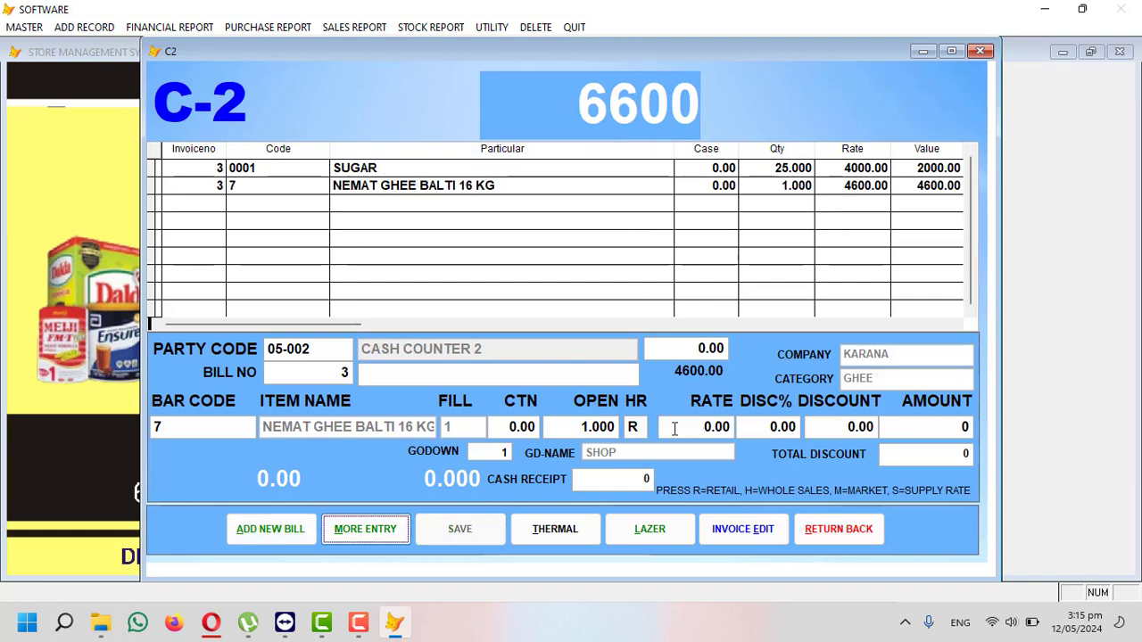
{"action": "left_click", "coordinate": [562, 530]}
{"action": "key", "text": "Return"}
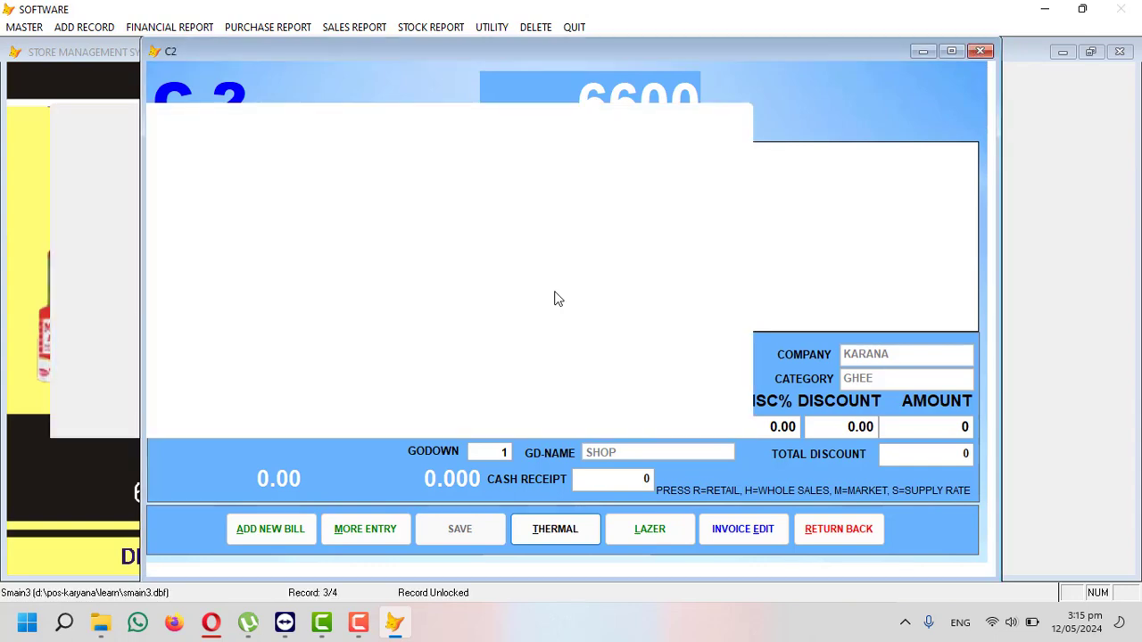
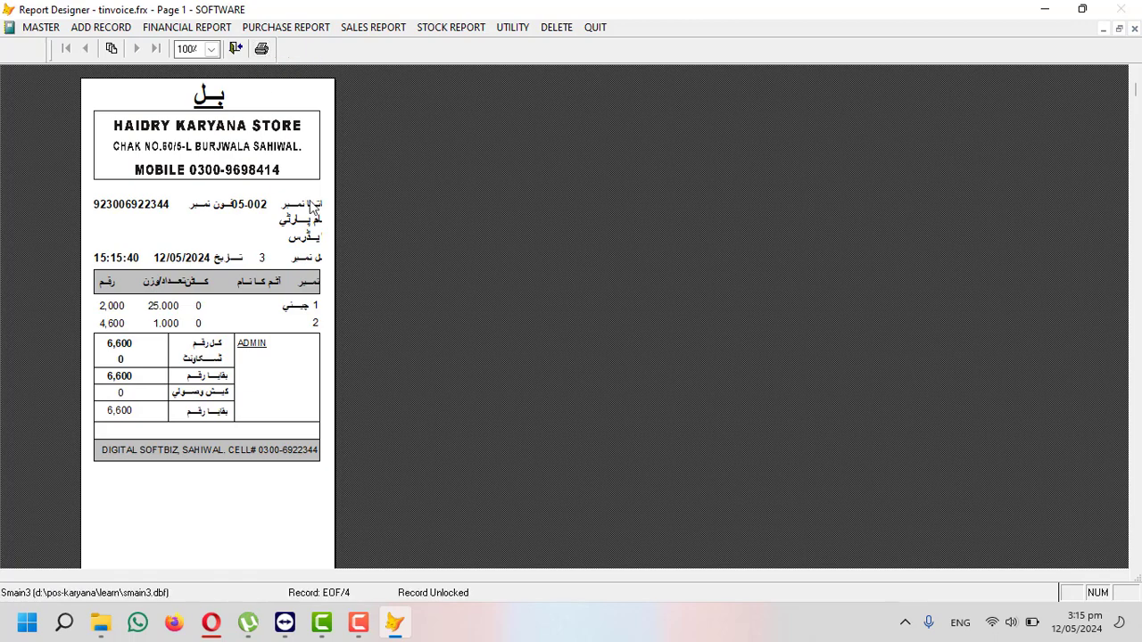
- Close bill 3's thermal preview and the C-2 counter billing form
{"action": "key", "text": "Escape"}
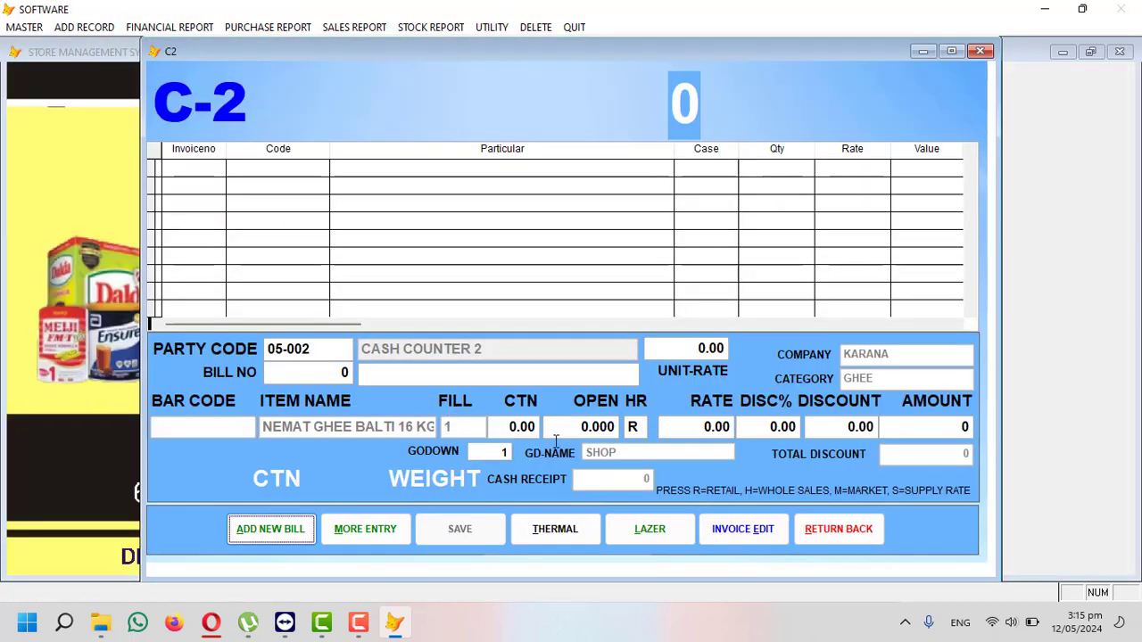
{"action": "left_click", "coordinate": [815, 528]}
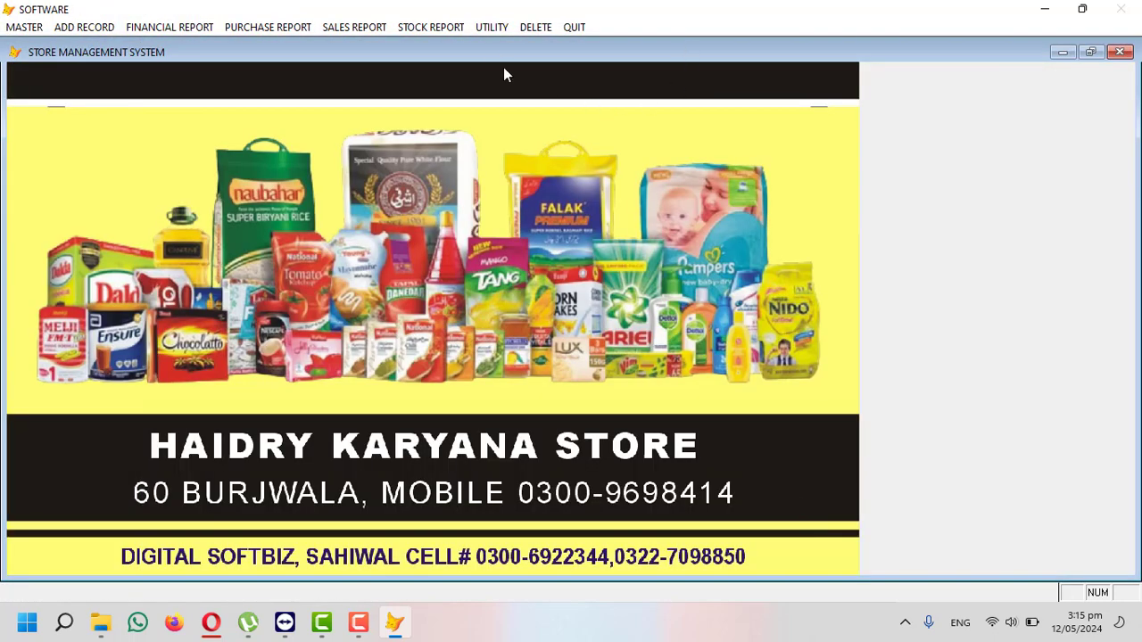
- Run UTILITY's Counter Data Sales Transfer to Program and acknowledge the 'data transferred' message
{"action": "left_click", "coordinate": [490, 28]}
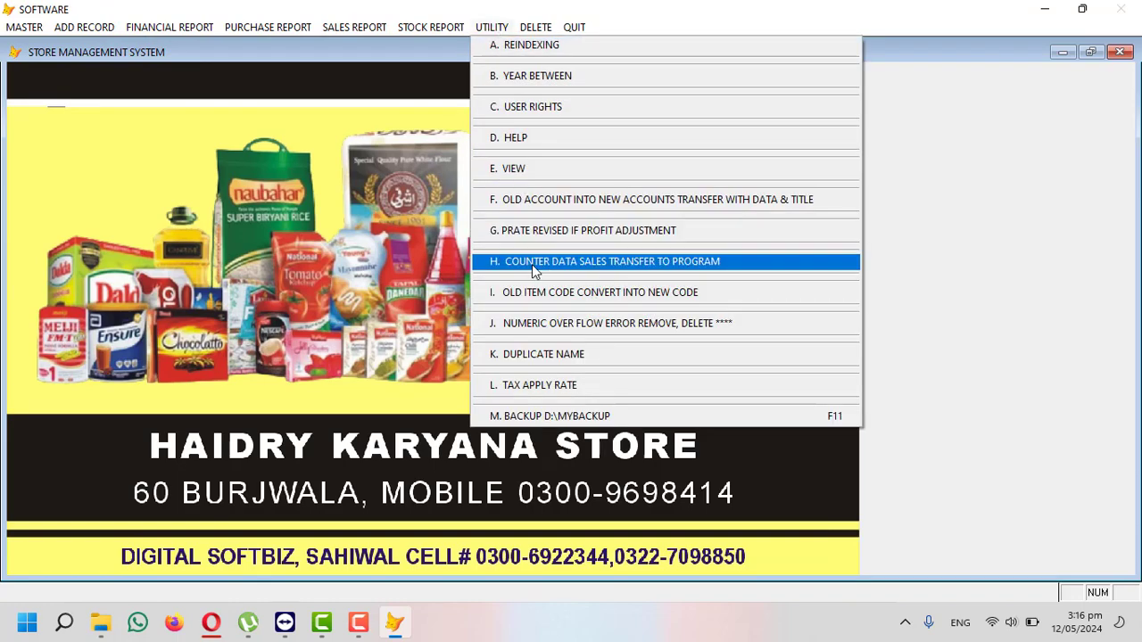
{"action": "left_click", "coordinate": [625, 262]}
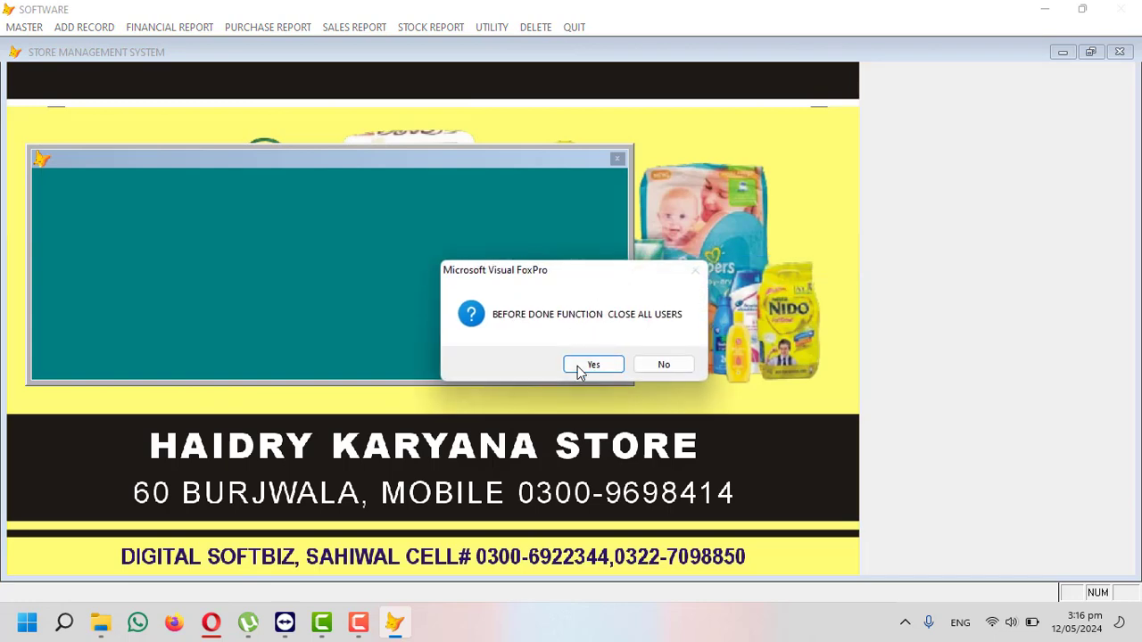
{"action": "left_click", "coordinate": [578, 366]}
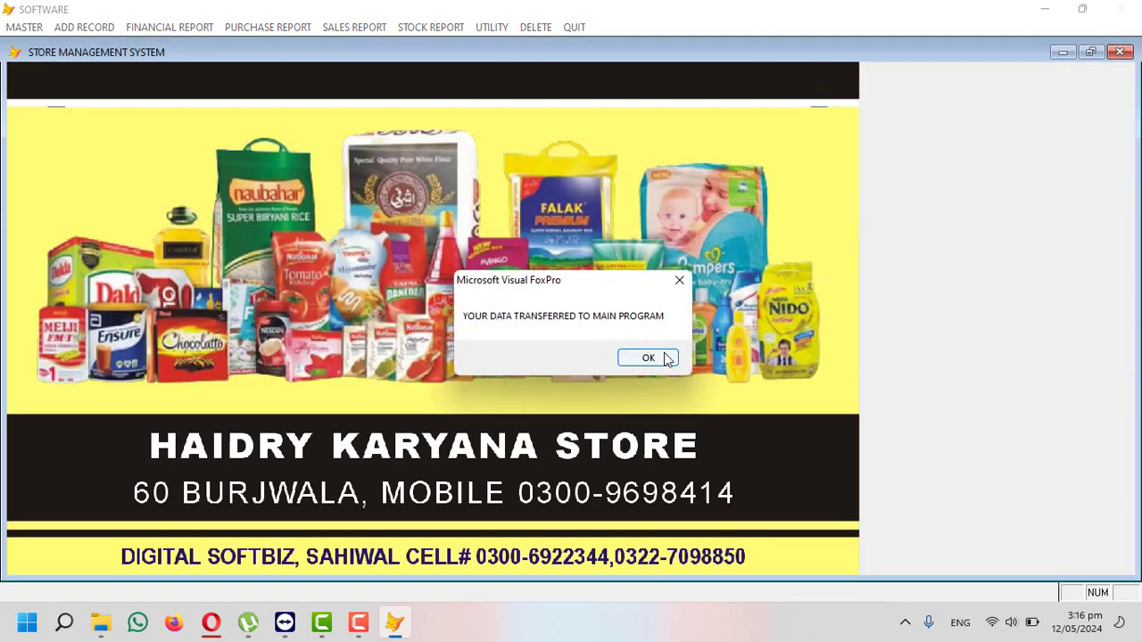
{"action": "left_click", "coordinate": [665, 358]}
{"action": "left_click", "coordinate": [357, 26]}
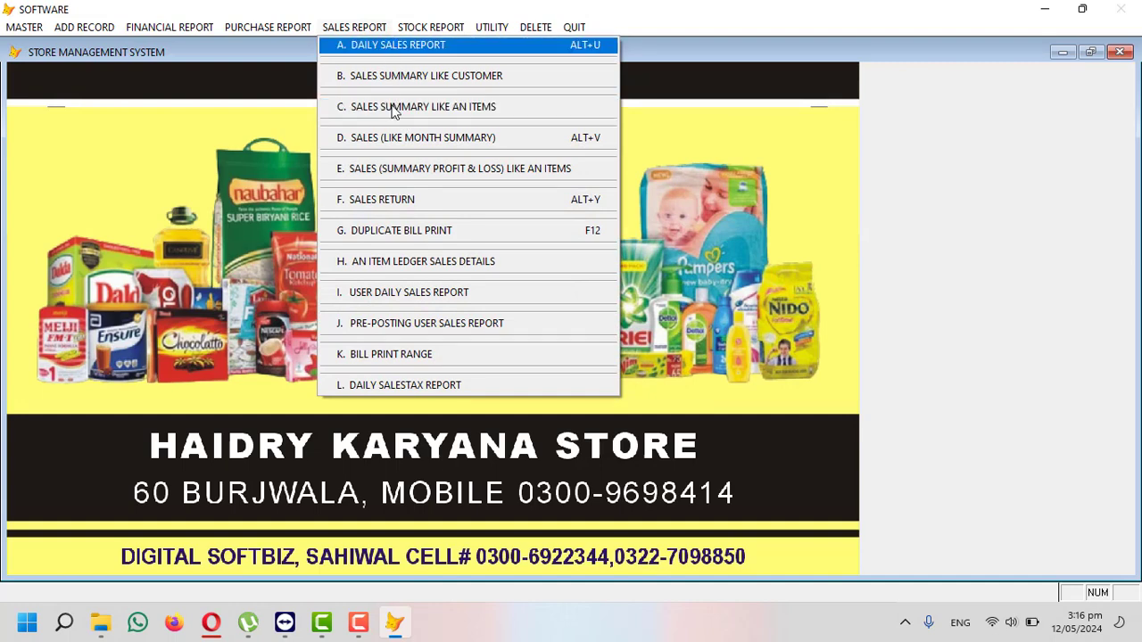
- Preview the 12/05/2024 date-wise sales summary, three sales totalling 10,600, then close it
{"action": "left_click", "coordinate": [373, 46]}
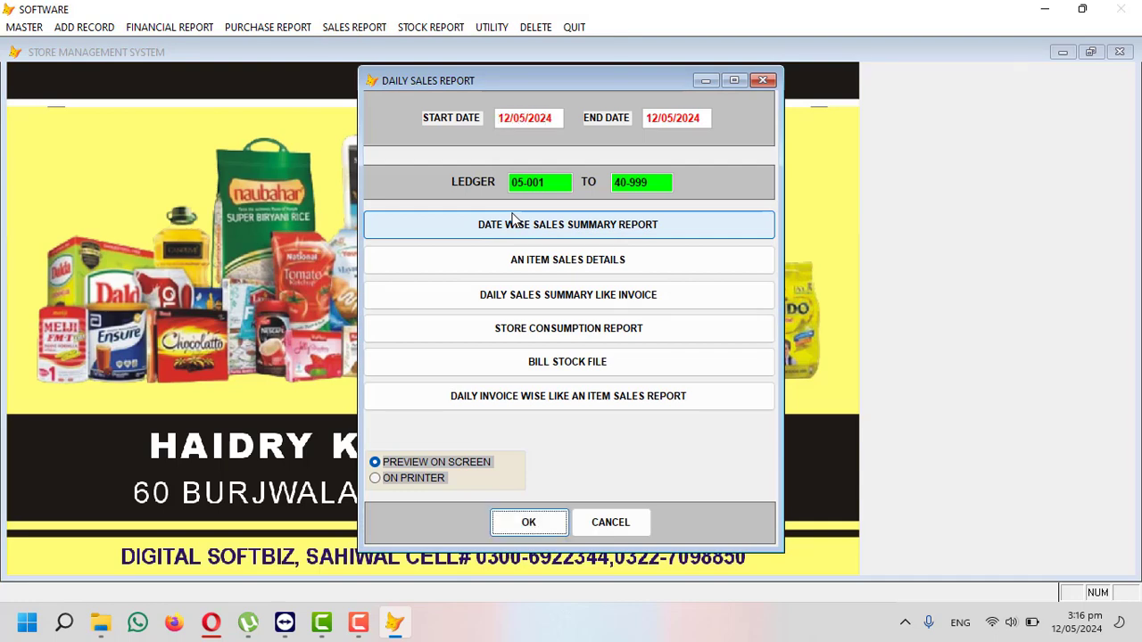
{"action": "left_click", "coordinate": [581, 224]}
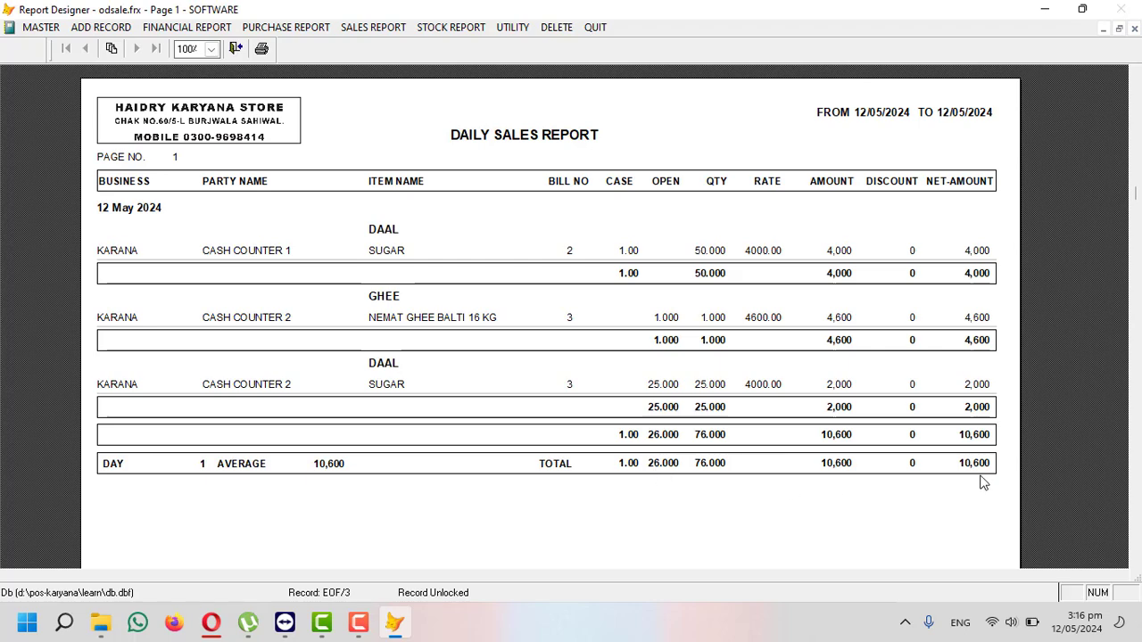
{"action": "key", "text": "Escape"}
{"action": "key", "text": "Escape"}
{"action": "left_click", "coordinate": [355, 28]}
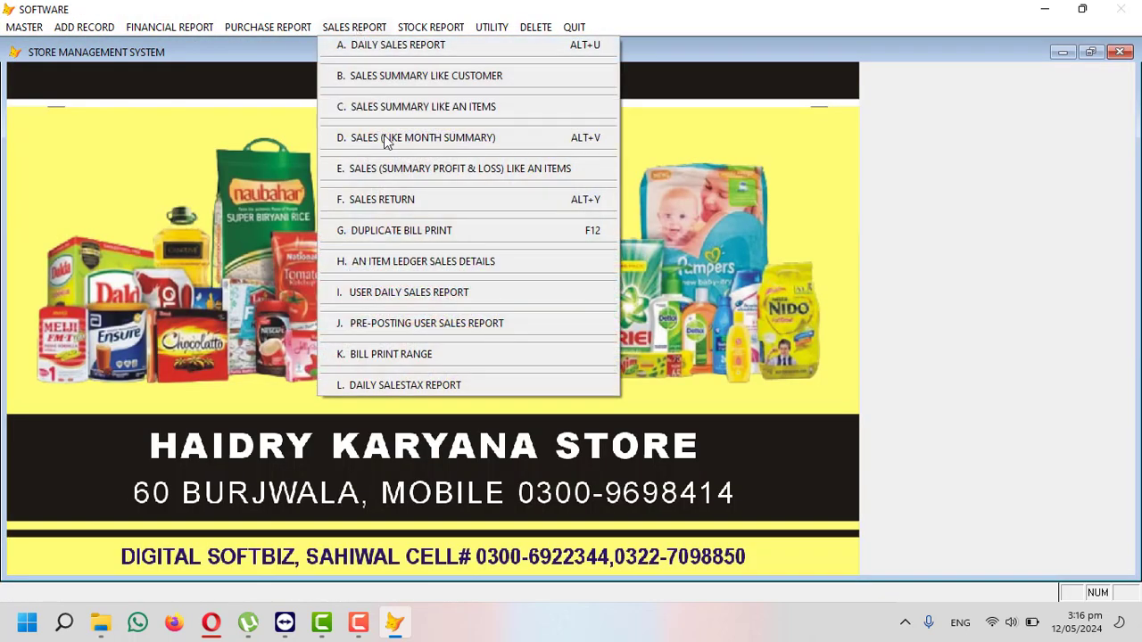
- Preview the 12/05/2024 item-wise profit and loss report: net sales 10,601, net profit 701
{"action": "left_click", "coordinate": [500, 169]}
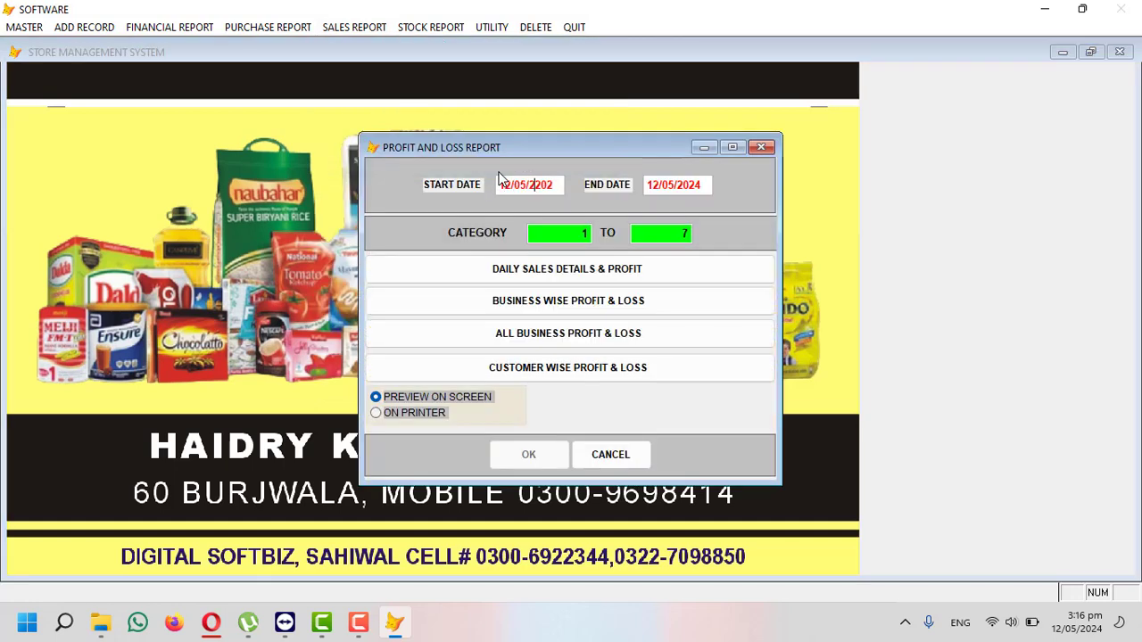
{"action": "key", "text": "Return"}
{"action": "key", "text": "Return"}
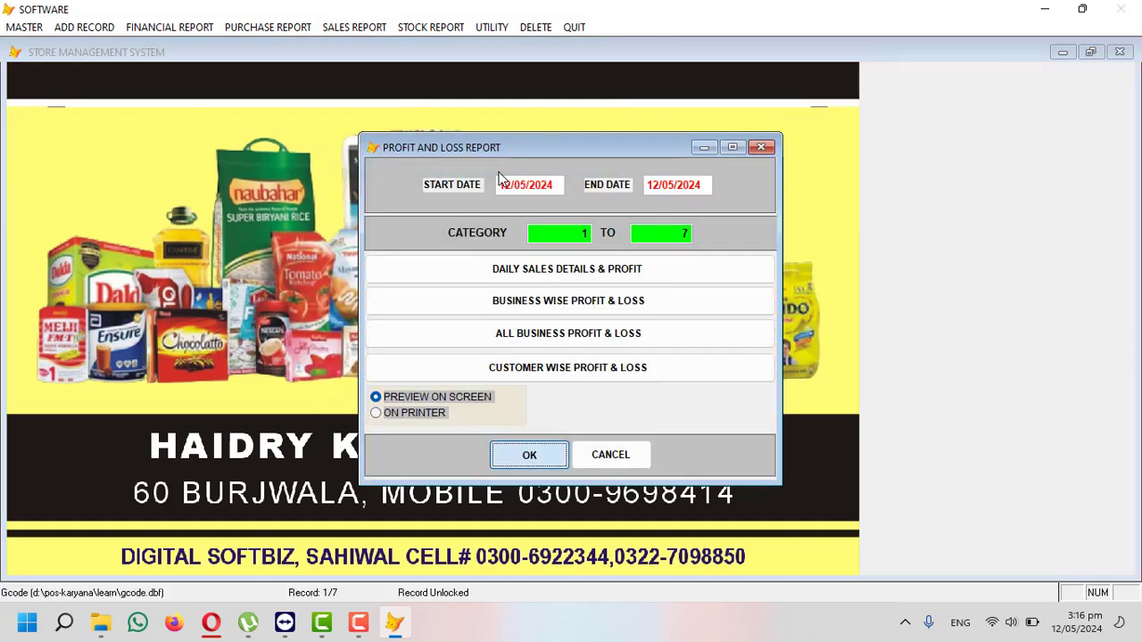
{"action": "scroll", "coordinate": [576, 252], "scroll_direction": "down", "scroll_amount": 1}
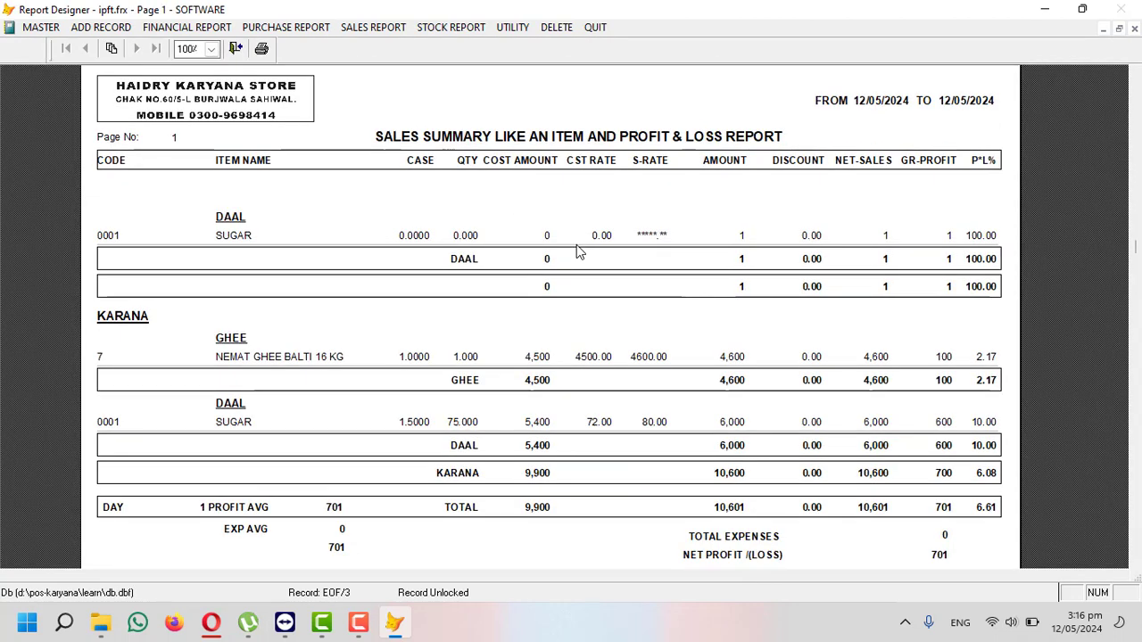
{"action": "scroll", "coordinate": [932, 255], "scroll_direction": "down", "scroll_amount": 1}
{"action": "scroll", "coordinate": [931, 254], "scroll_direction": "down", "scroll_amount": 2}
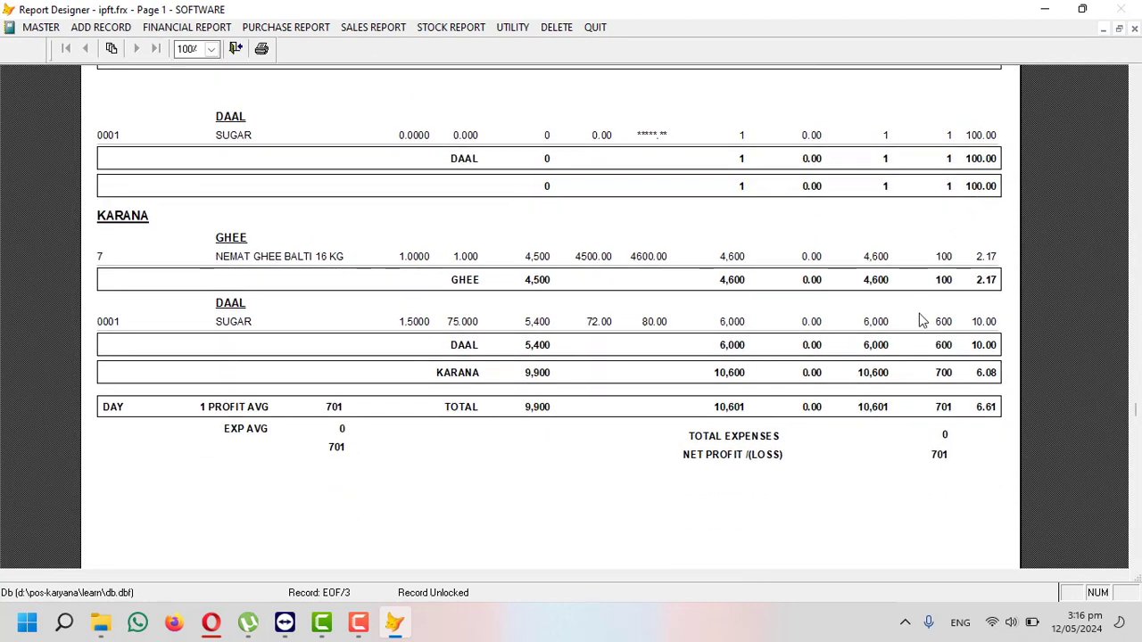
{"action": "scroll", "coordinate": [920, 319], "scroll_direction": "down", "scroll_amount": 2}
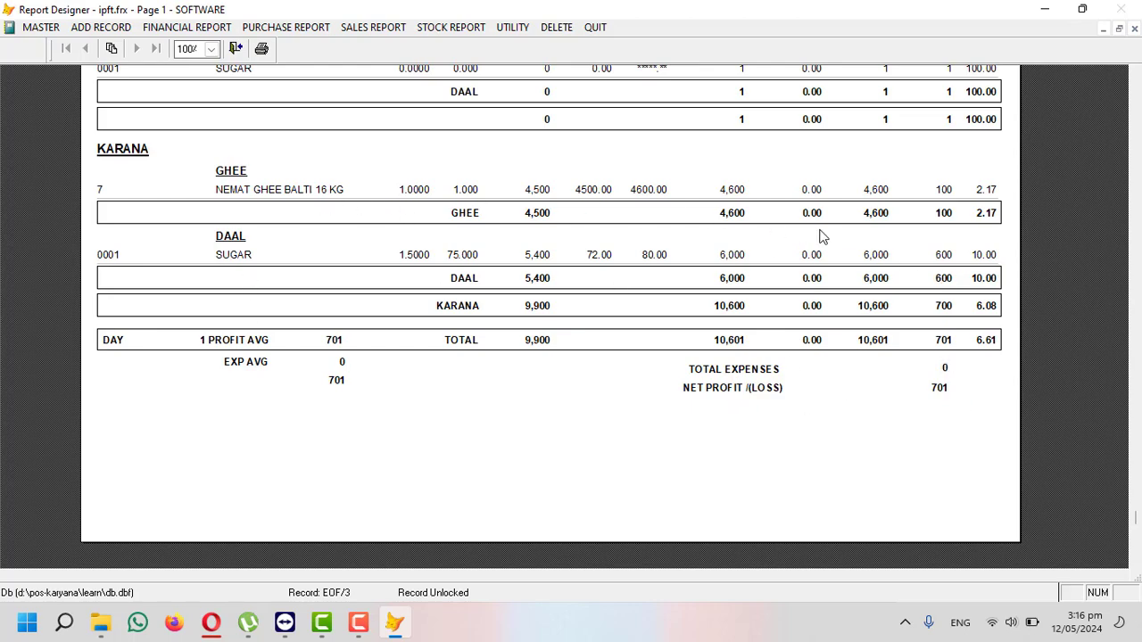
{"action": "scroll", "coordinate": [250, 413], "scroll_direction": "up", "scroll_amount": 3}
{"action": "scroll", "coordinate": [806, 237], "scroll_direction": "down", "scroll_amount": 1}
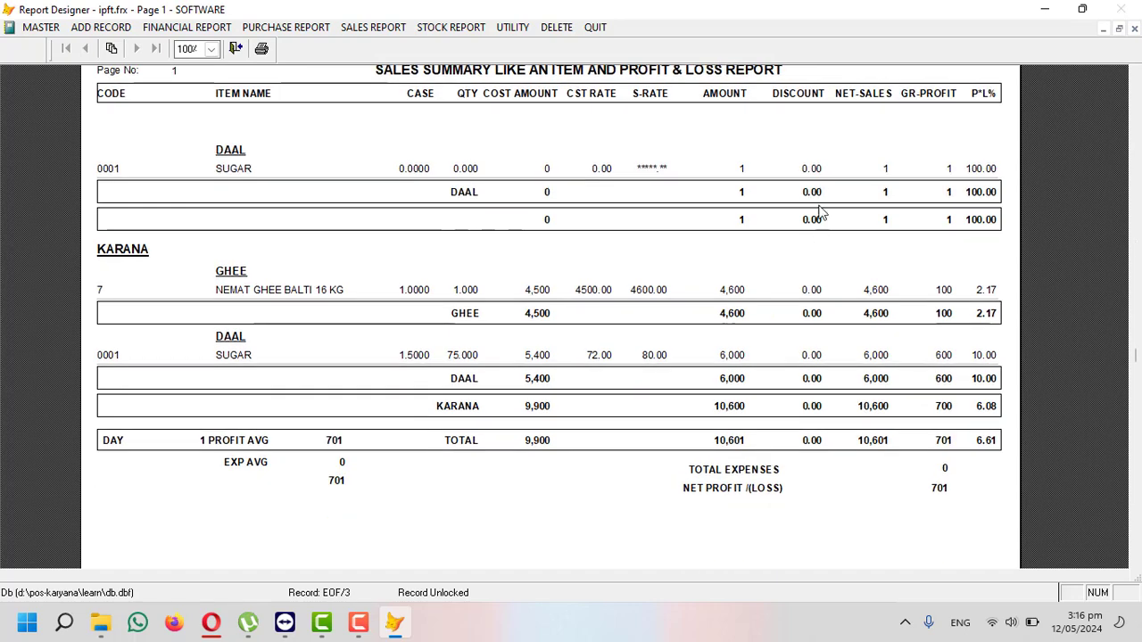
{"action": "scroll", "coordinate": [828, 304], "scroll_direction": "down", "scroll_amount": 3}
{"action": "key", "text": "Escape"}
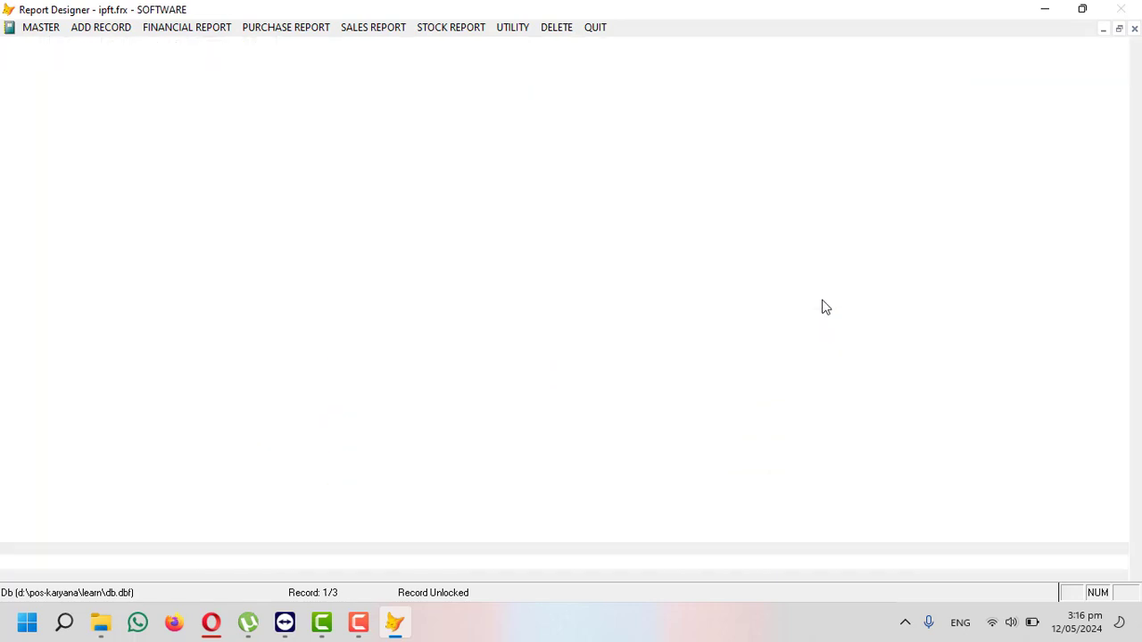
- Preview stock in hand to 12/05/2024: sugar 185, ghee -3, total -180
{"action": "left_click", "coordinate": [154, 29]}
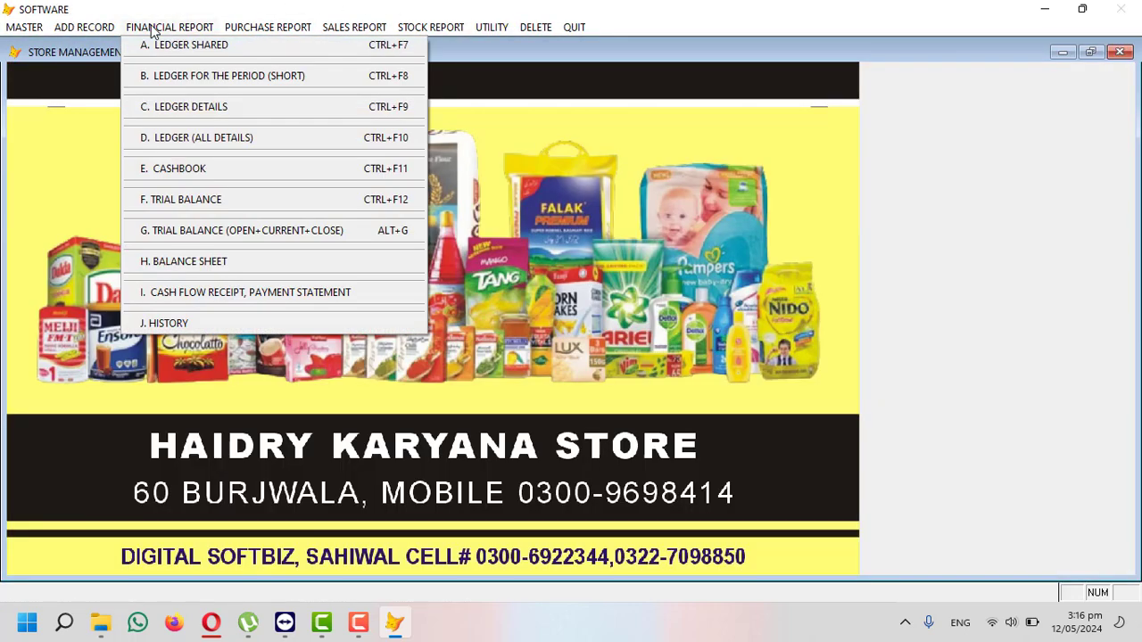
{"action": "left_click", "coordinate": [428, 29]}
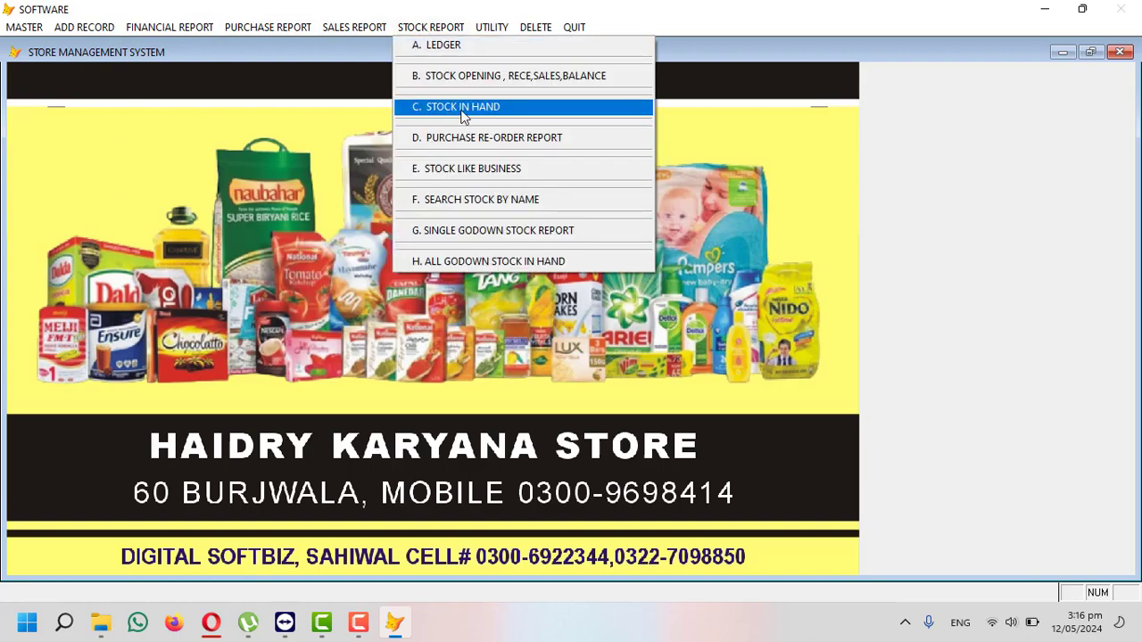
{"action": "left_click", "coordinate": [482, 110]}
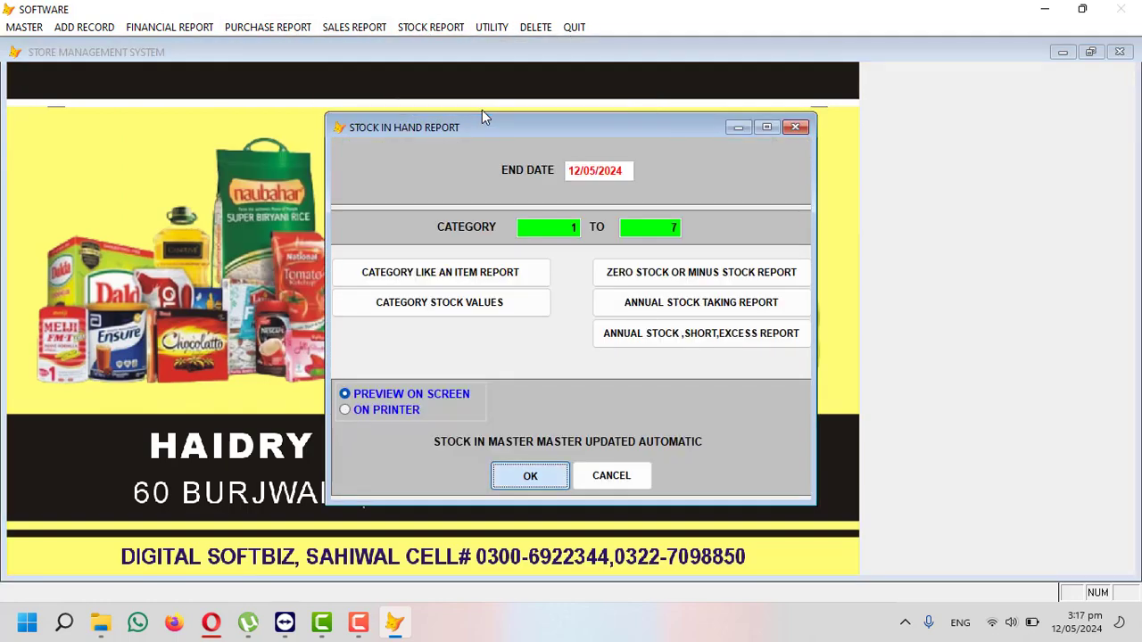
{"action": "key", "text": "Return"}
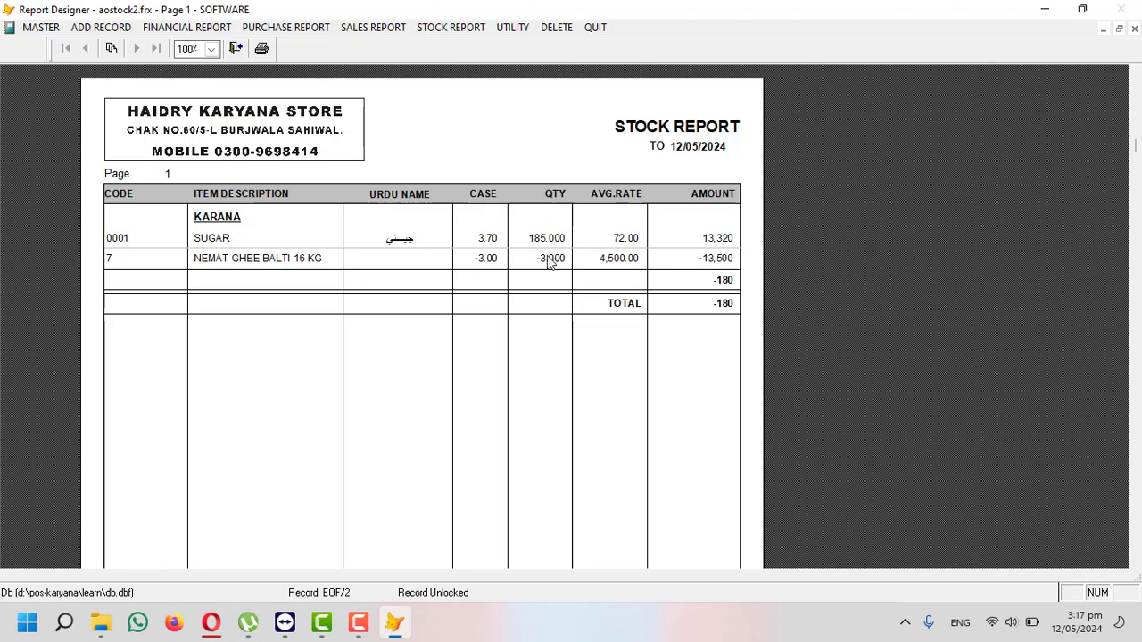
{"action": "key", "text": "Escape"}
{"action": "key", "text": "Escape"}
- Start a new purchase invoice dated 12/05/2024
{"action": "left_click", "coordinate": [89, 26]}
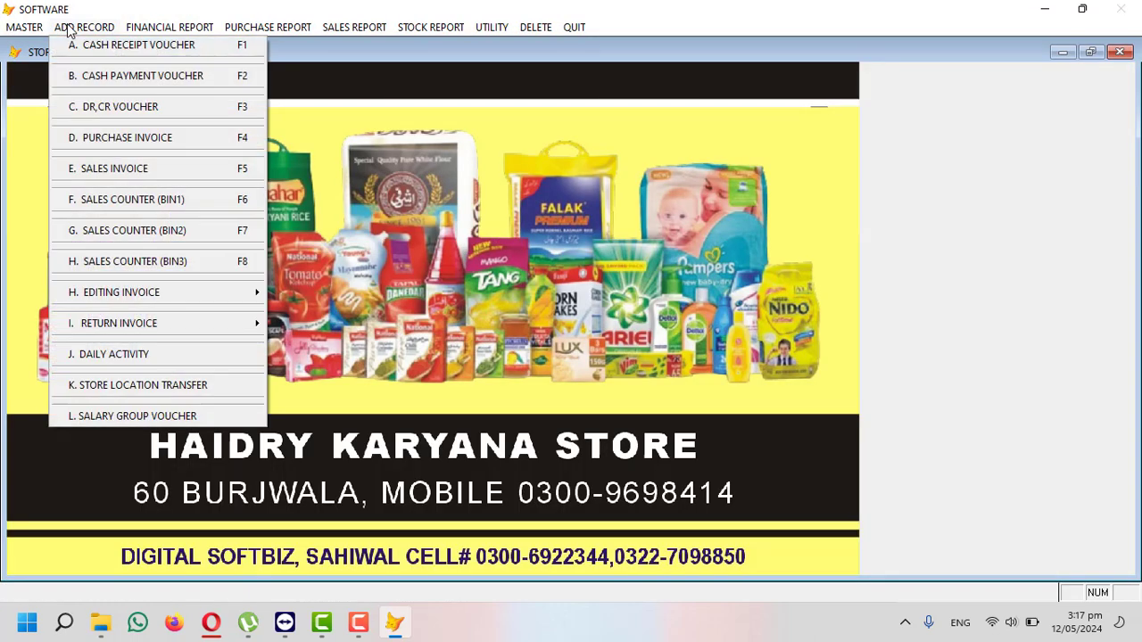
{"action": "mouse_move", "coordinate": [393, 30]}
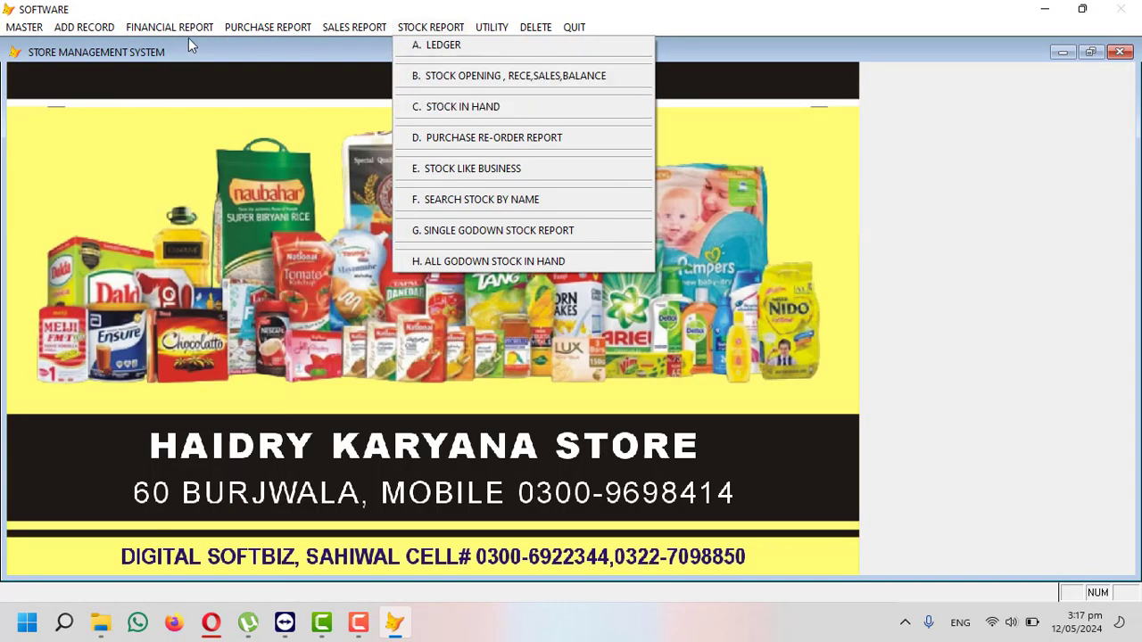
{"action": "mouse_move", "coordinate": [100, 34]}
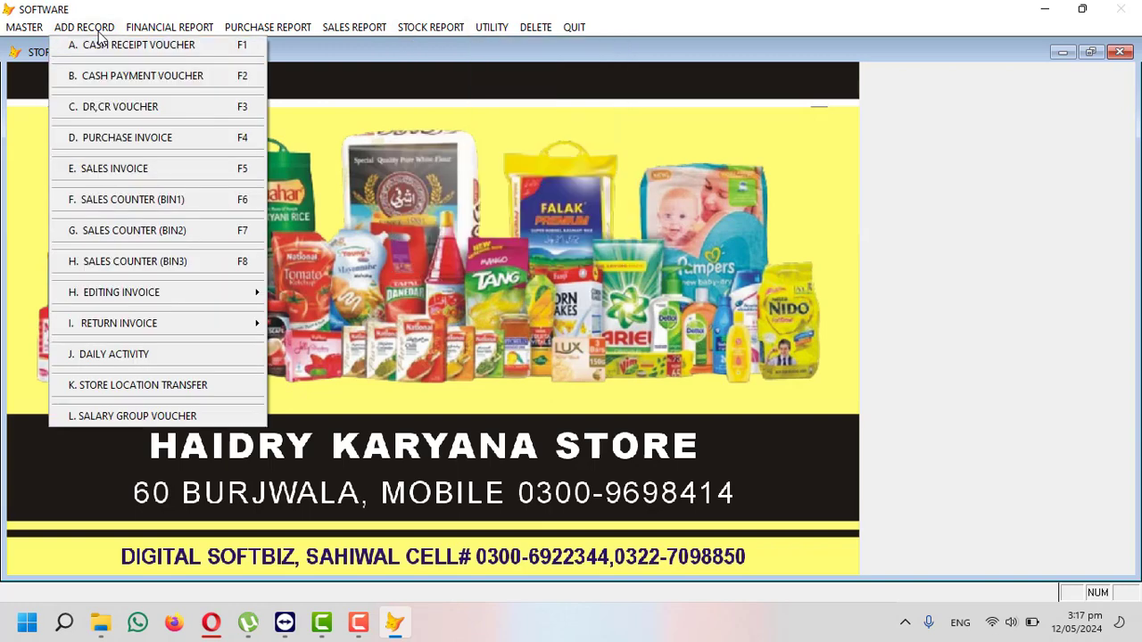
{"action": "left_click", "coordinate": [161, 138]}
{"action": "key", "text": "Return"}
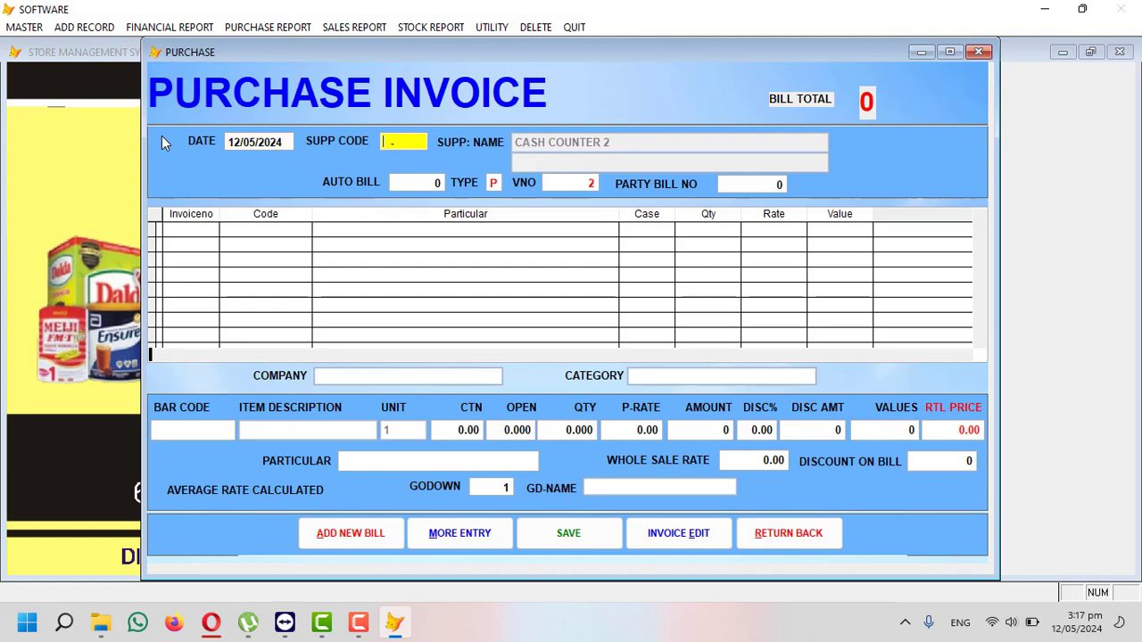
- Select the Lahore supplier by searching 'IM' and enter party bill number 2
{"action": "key", "text": "Return"}
{"action": "type", "text": "IMR"}
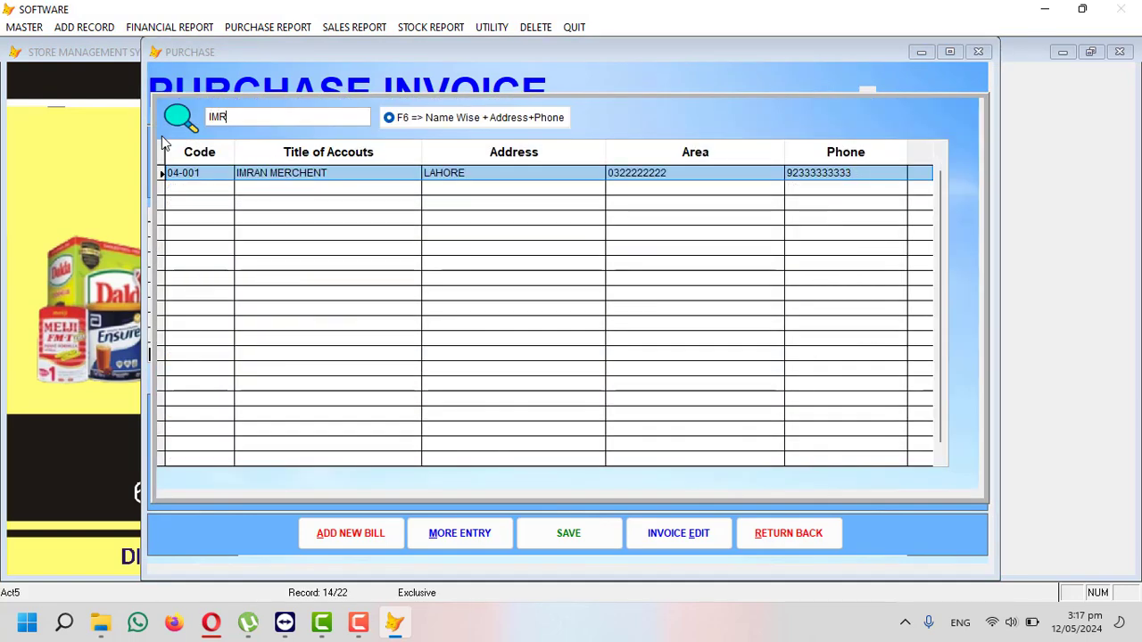
{"action": "key", "text": "Return"}
{"action": "key", "text": "Return"}
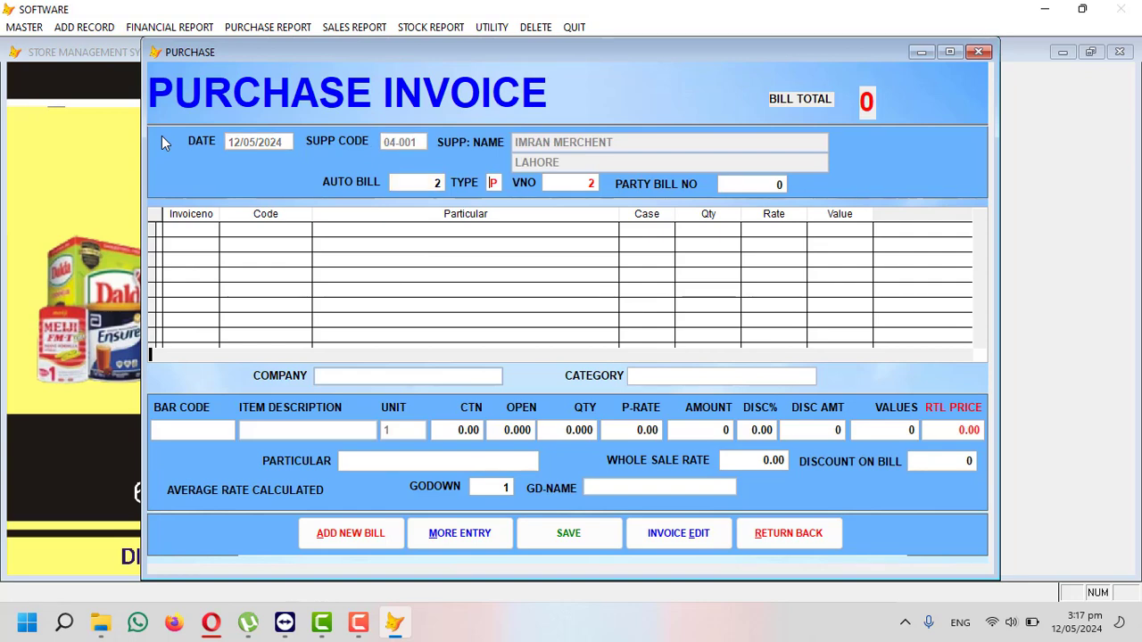
{"action": "key", "text": "Return"}
{"action": "type", "text": "2"}
{"action": "key", "text": "Return"}
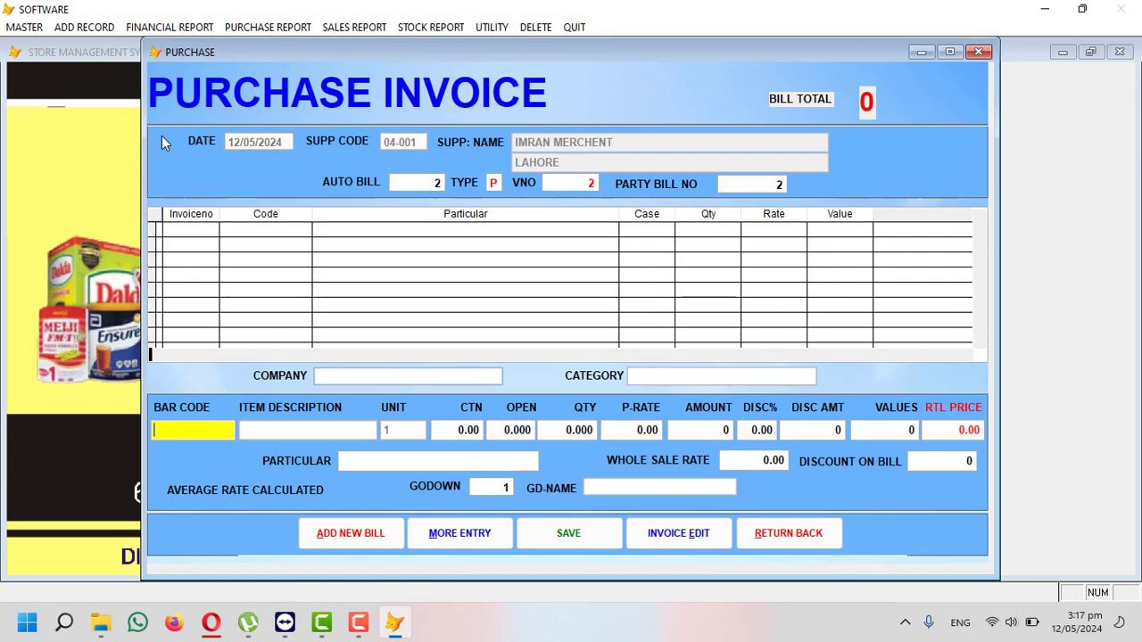
- Add 10 cartons of NEMAT GHEE BALTI 16 KG at 4500, a 45,000 line
{"action": "key", "text": "Return"}
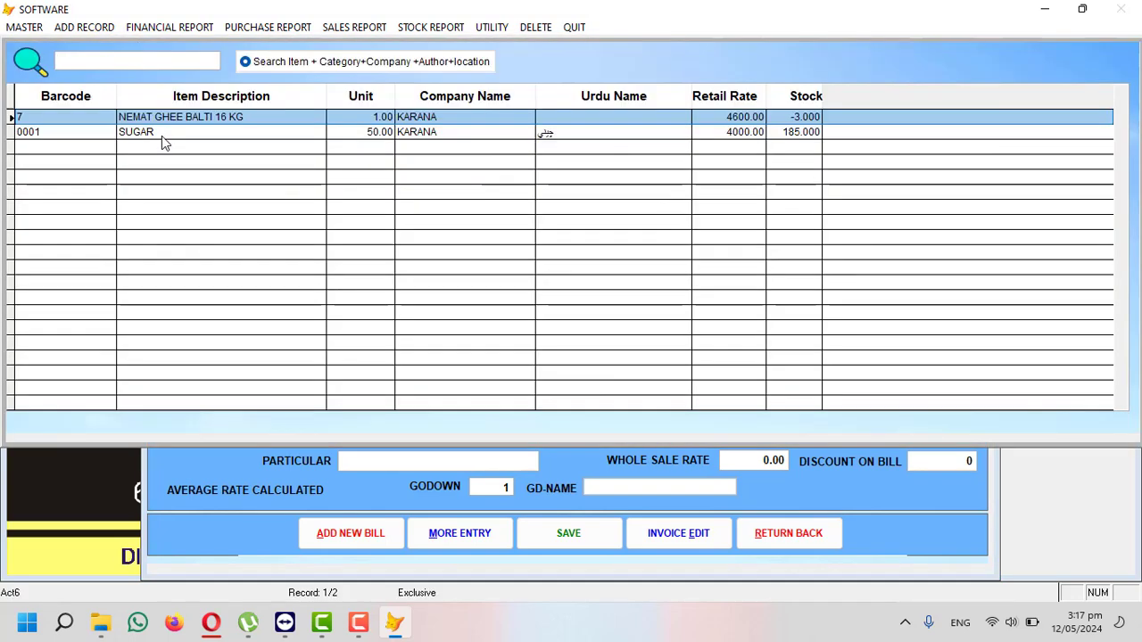
{"action": "key", "text": "Return"}
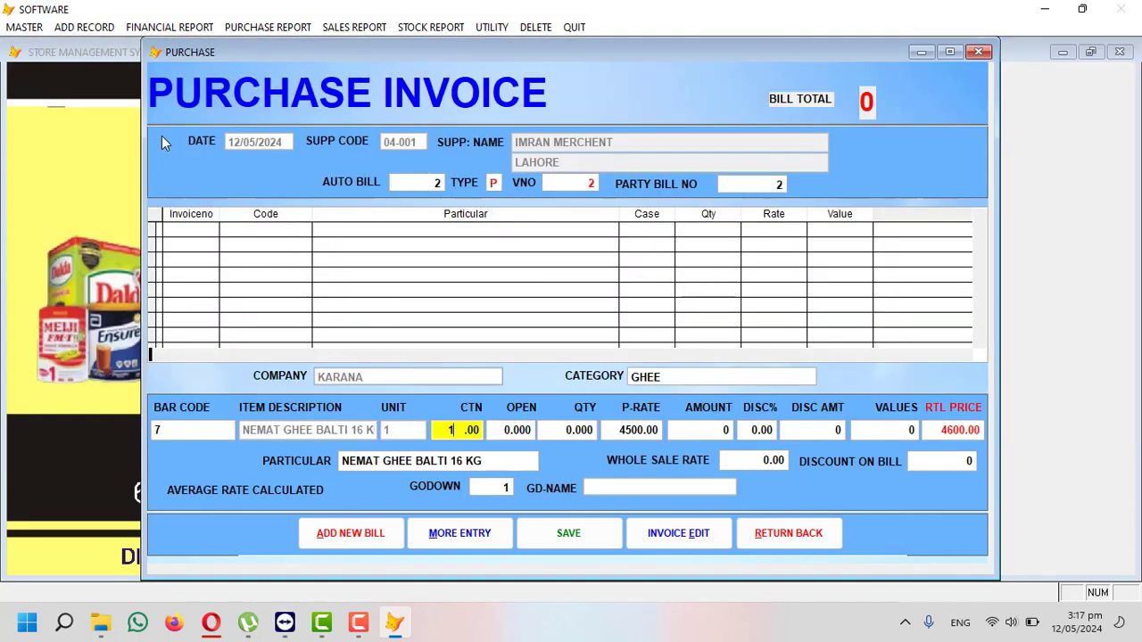
{"action": "type", "text": "10"}
{"action": "key", "text": "Return"}
{"action": "key", "text": "Return"}
{"action": "key", "text": "Return"}
{"action": "key", "text": "Return"}
{"action": "key", "text": "Return"}
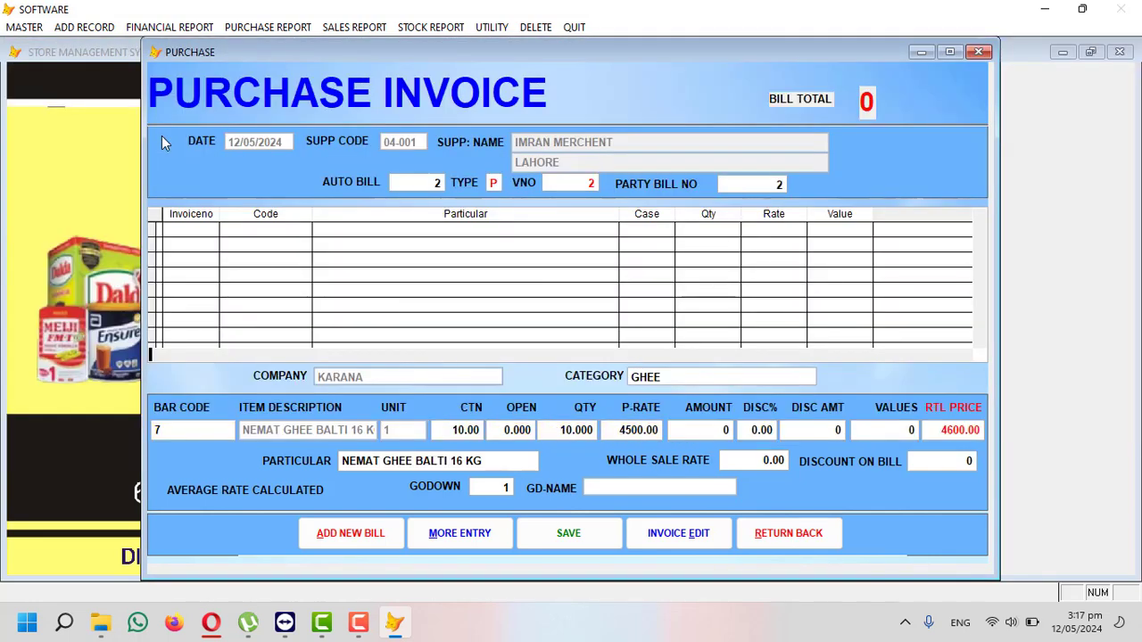
{"action": "key", "text": "Return"}
{"action": "key", "text": "Return"}
{"action": "key", "text": "Return"}
{"action": "key", "text": "Return"}
{"action": "key", "text": "Return"}
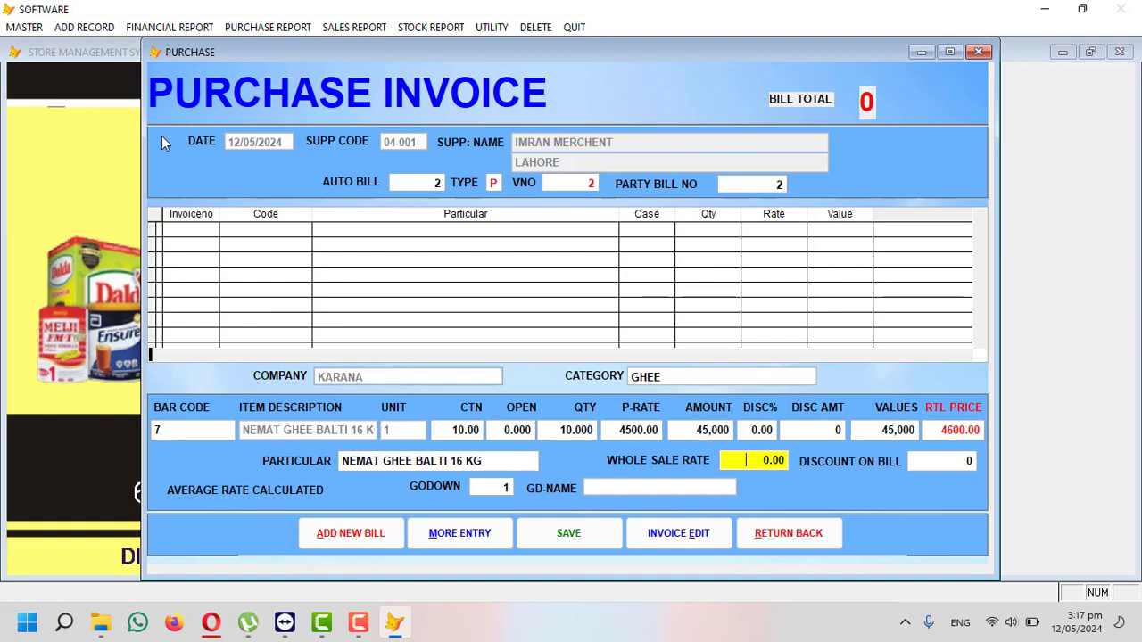
{"action": "key", "text": "Return"}
{"action": "key", "text": "Return"}
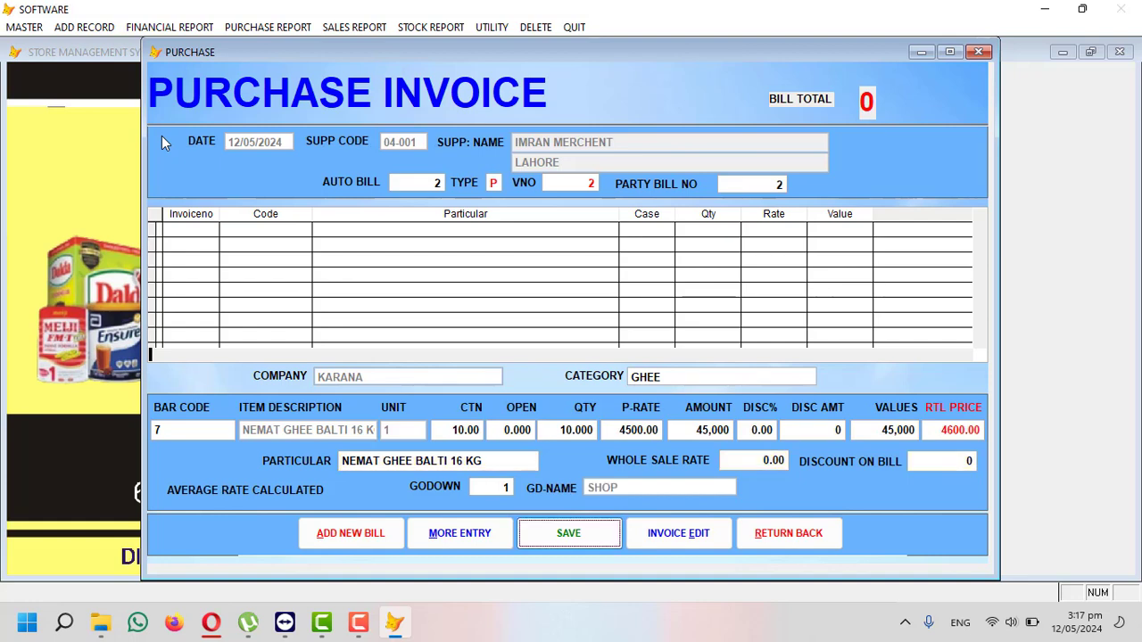
{"action": "key", "text": "Return"}
- Add 5 cartons of SUGAR at 3600, bringing the bill total to 63,000
{"action": "key", "text": "Return"}
{"action": "key", "text": "Return"}
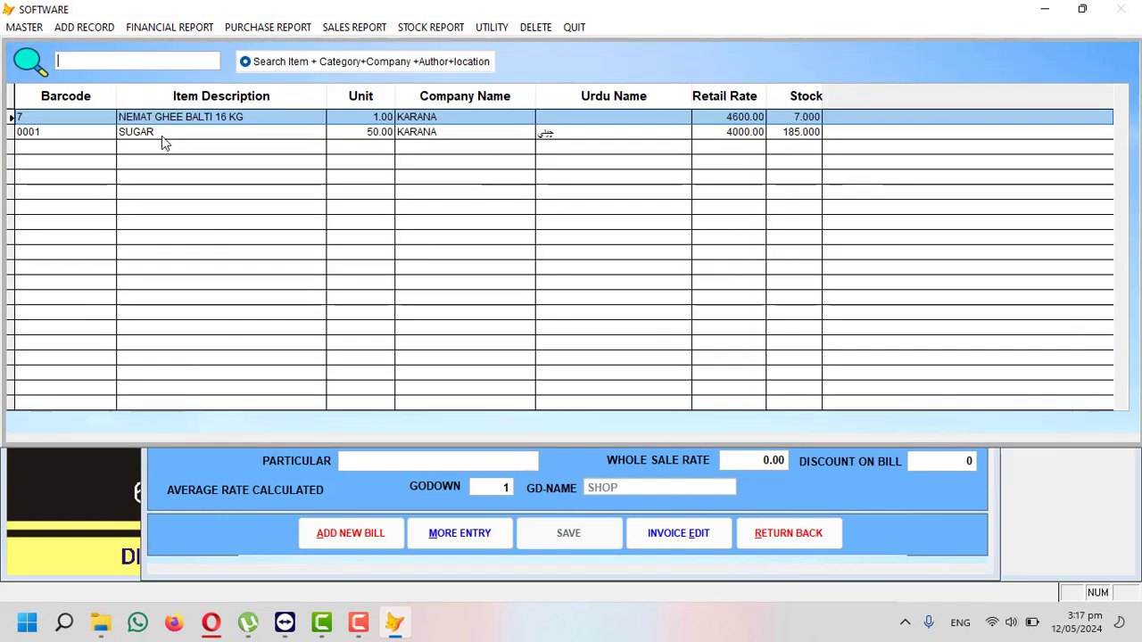
{"action": "key", "text": "Down"}
{"action": "key", "text": "Return"}
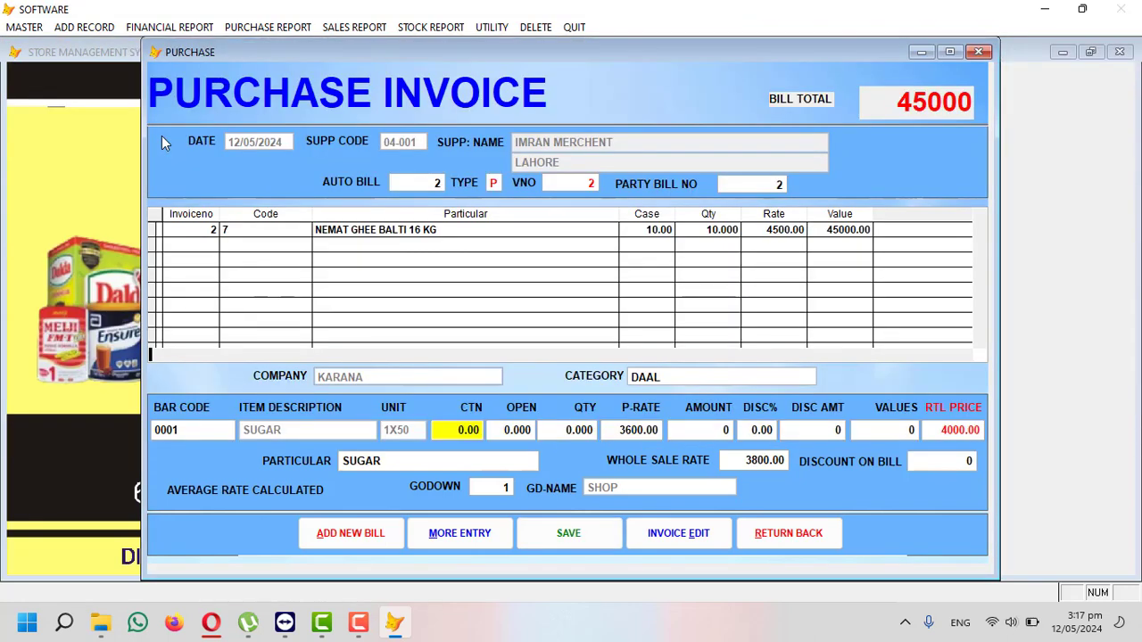
{"action": "type", "text": "5"}
{"action": "key", "text": "Return"}
{"action": "key", "text": "Return"}
{"action": "key", "text": "Return"}
{"action": "key", "text": "Return"}
{"action": "key", "text": "Return"}
{"action": "key", "text": "Return"}
{"action": "key", "text": "Return"}
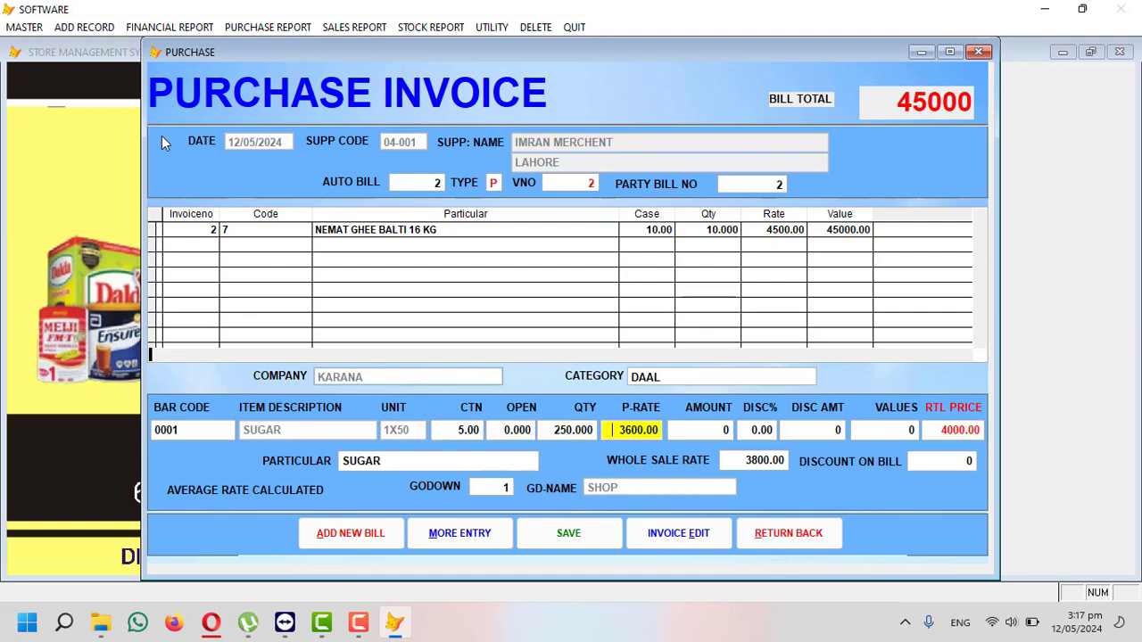
{"action": "key", "text": "Return"}
{"action": "key", "text": "Return"}
{"action": "key", "text": "Return"}
{"action": "key", "text": "Return"}
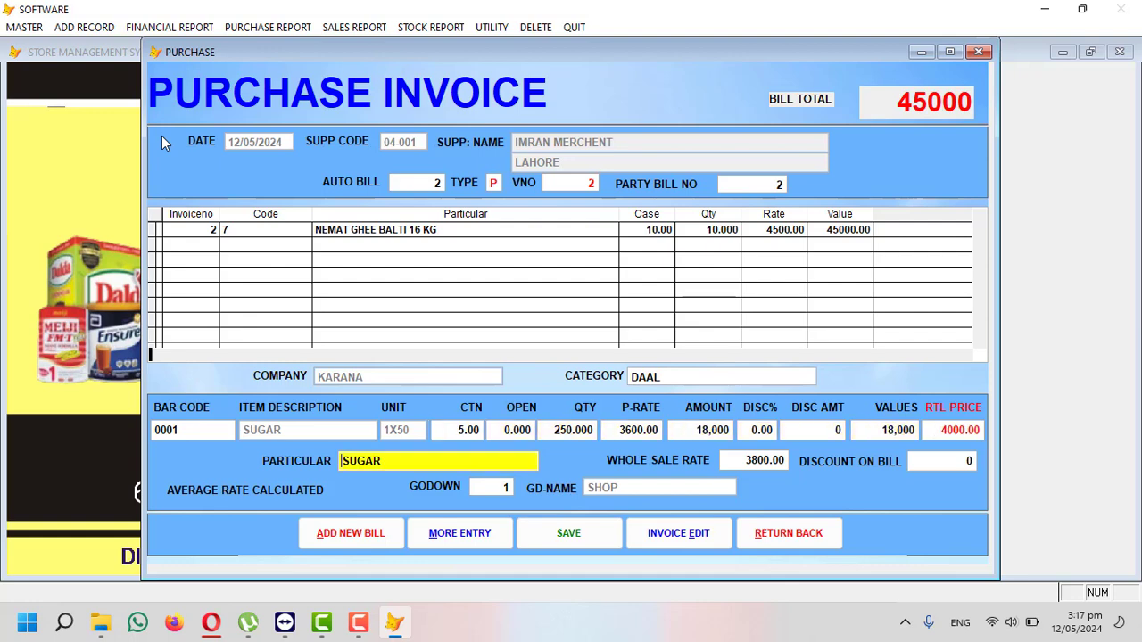
{"action": "key", "text": "Return"}
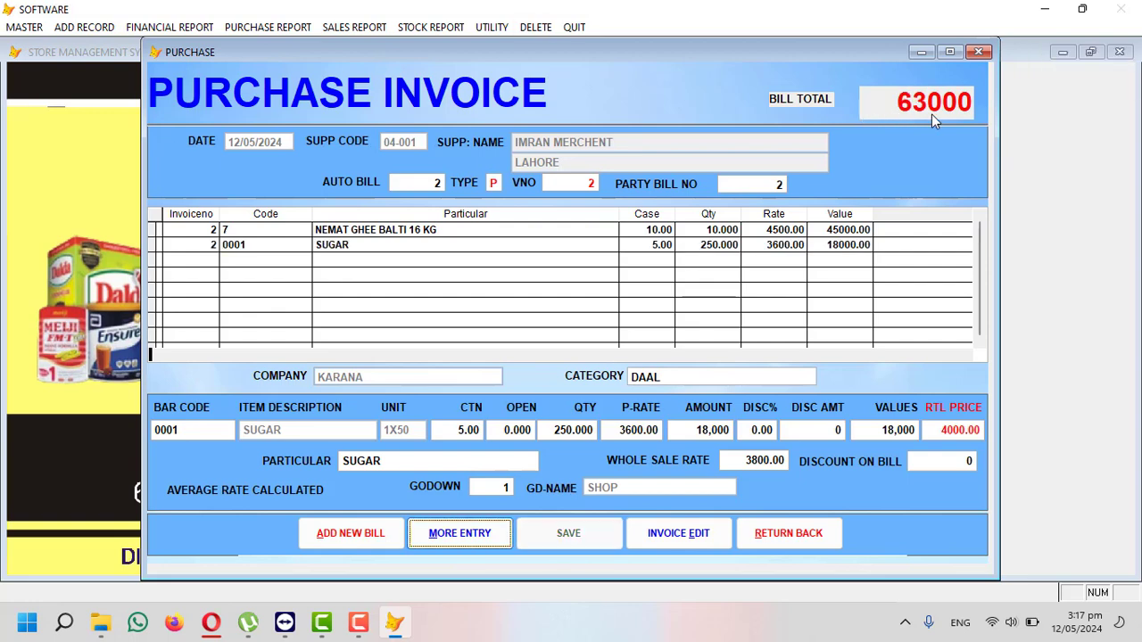
{"action": "left_click", "coordinate": [781, 533]}
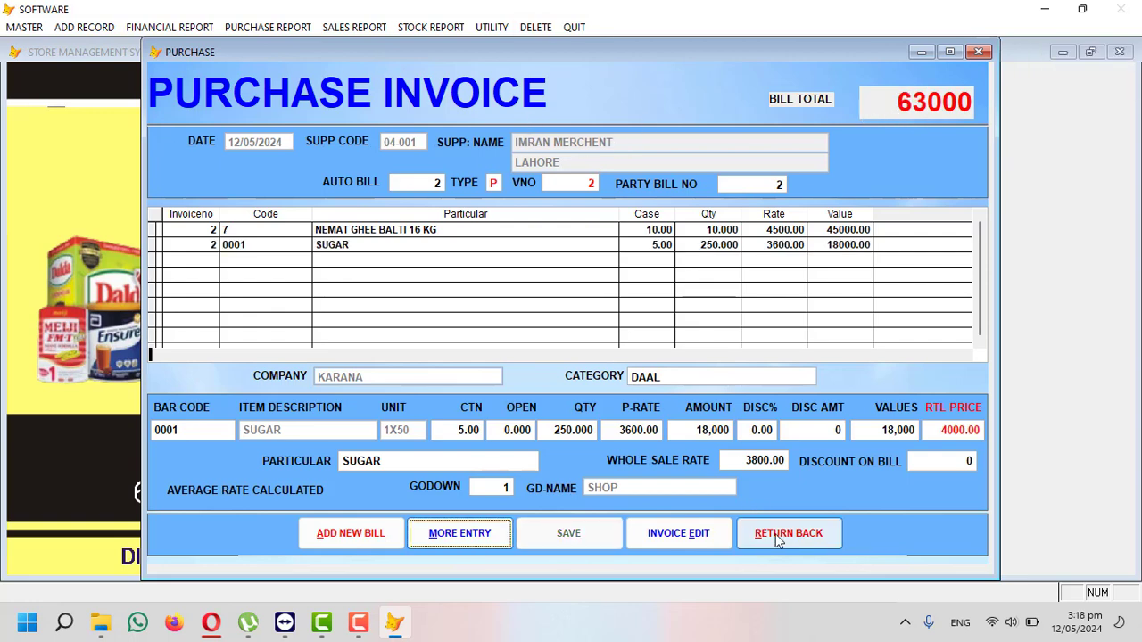
- Preview the supplier's shared ledger to 12/05/2024, showing a 93,000 CR balance
{"action": "left_click", "coordinate": [169, 28]}
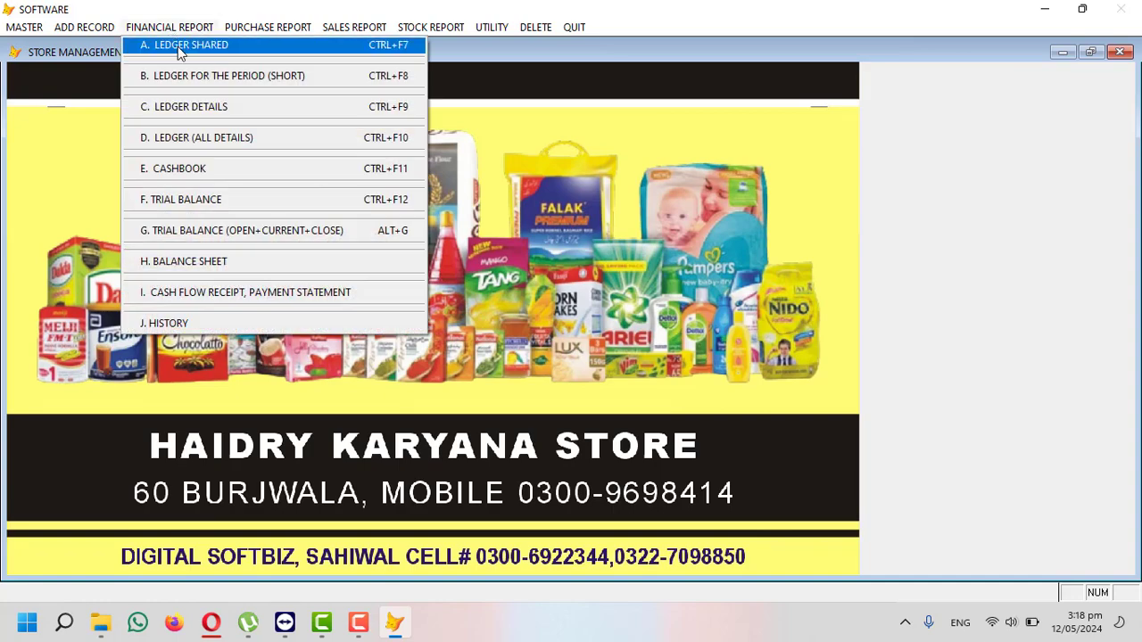
{"action": "left_click", "coordinate": [177, 46]}
{"action": "key", "text": "Return"}
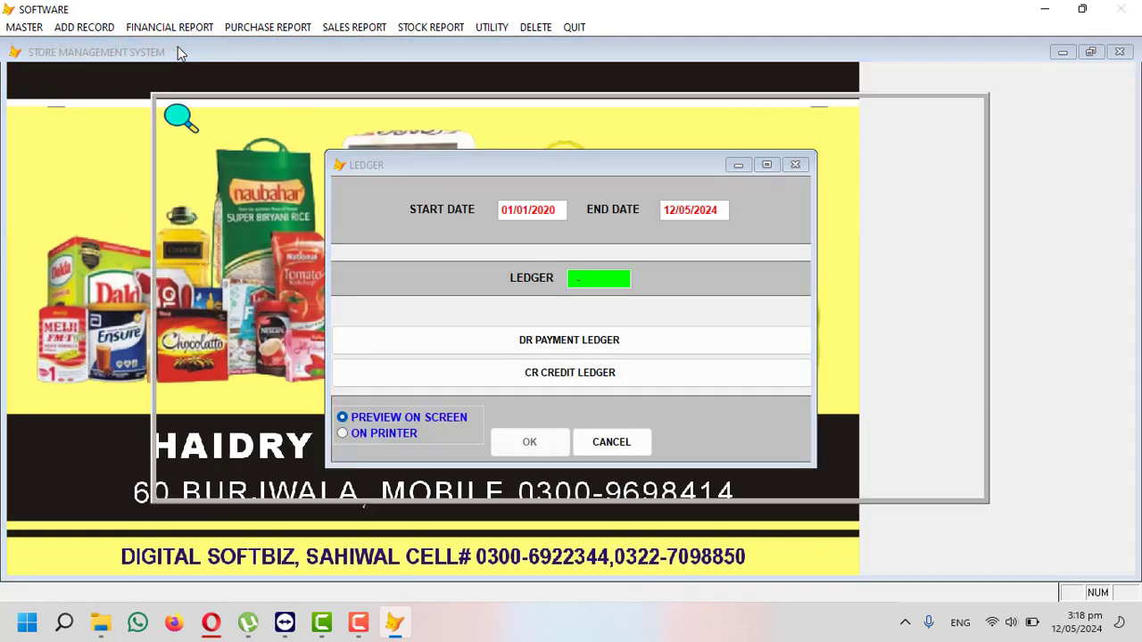
{"action": "type", "text": "imr"}
{"action": "key", "text": "Return"}
{"action": "key", "text": "Return"}
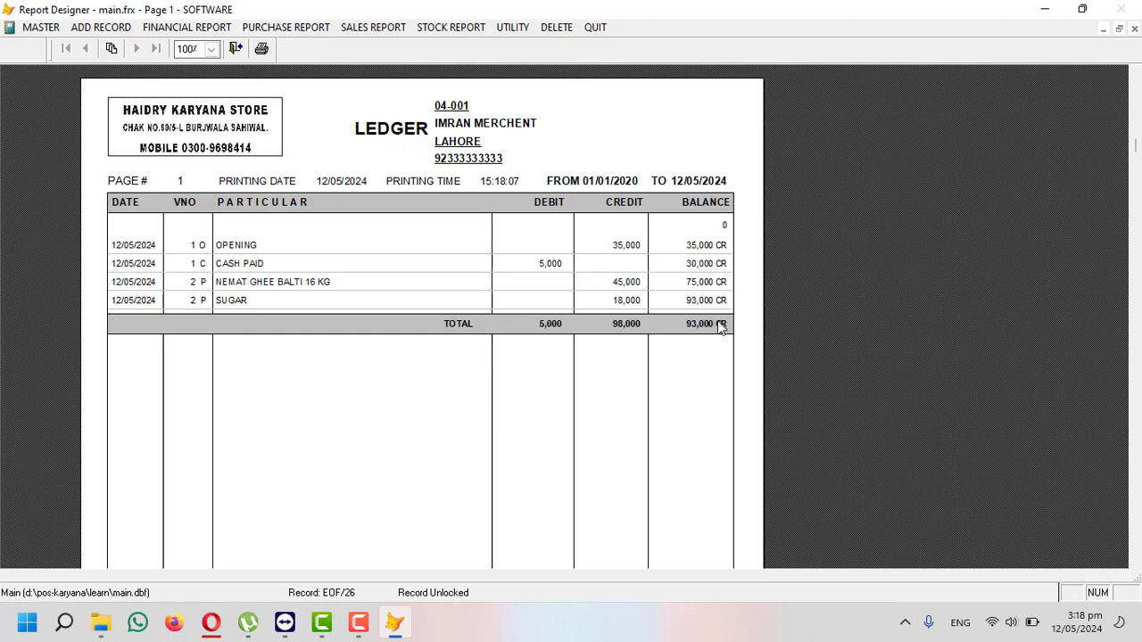
{"action": "key", "text": "Escape"}
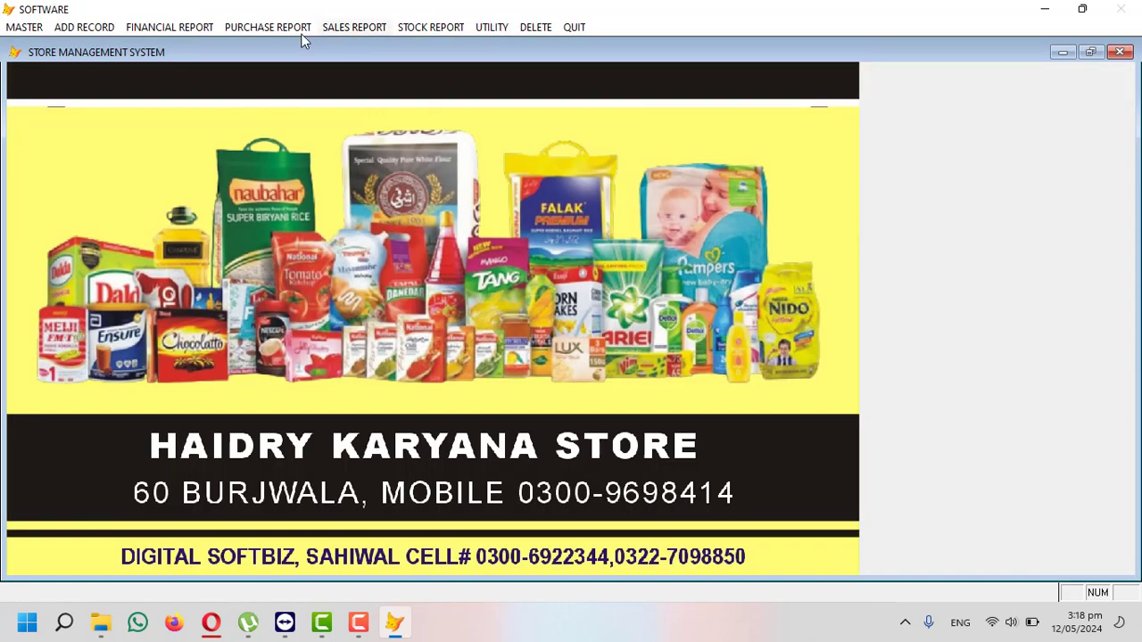
- Preview the daily purchase report for 12/05/2024, then close it
{"action": "left_click", "coordinate": [295, 28]}
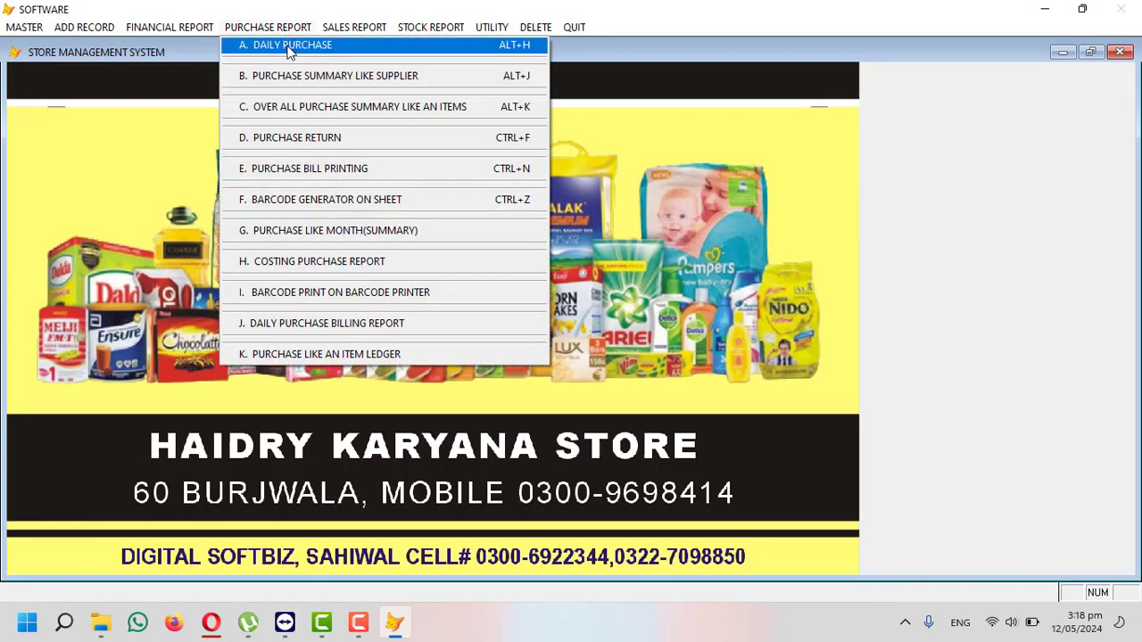
{"action": "left_click", "coordinate": [289, 46]}
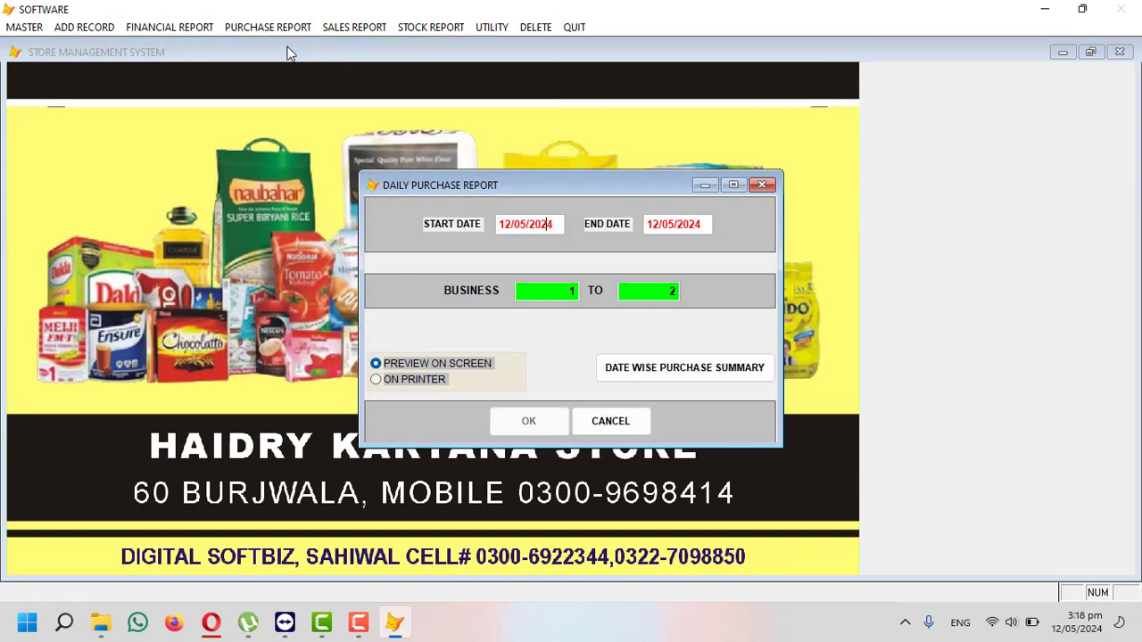
{"action": "key", "text": "Return"}
{"action": "key", "text": "Return"}
{"action": "key", "text": "Return"}
{"action": "key", "text": "Return"}
{"action": "key", "text": "Return"}
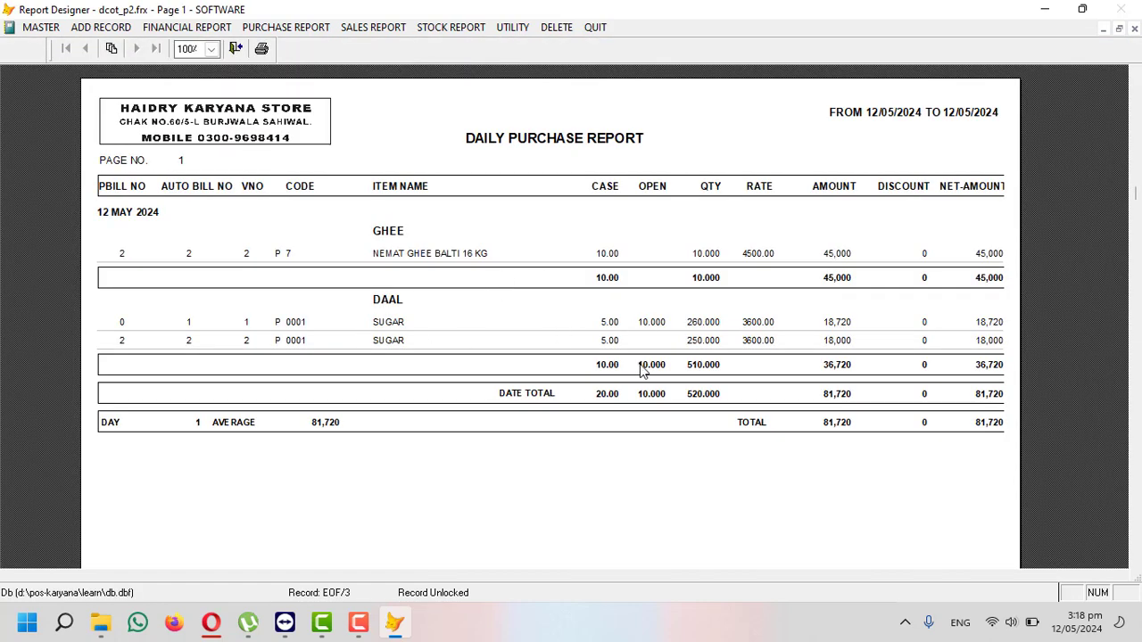
{"action": "key", "text": "Escape"}
- Preview the supplier-wise purchase summary at 100%, totalling 81,720 with 63,000 from the supplier
{"action": "left_click", "coordinate": [266, 26]}
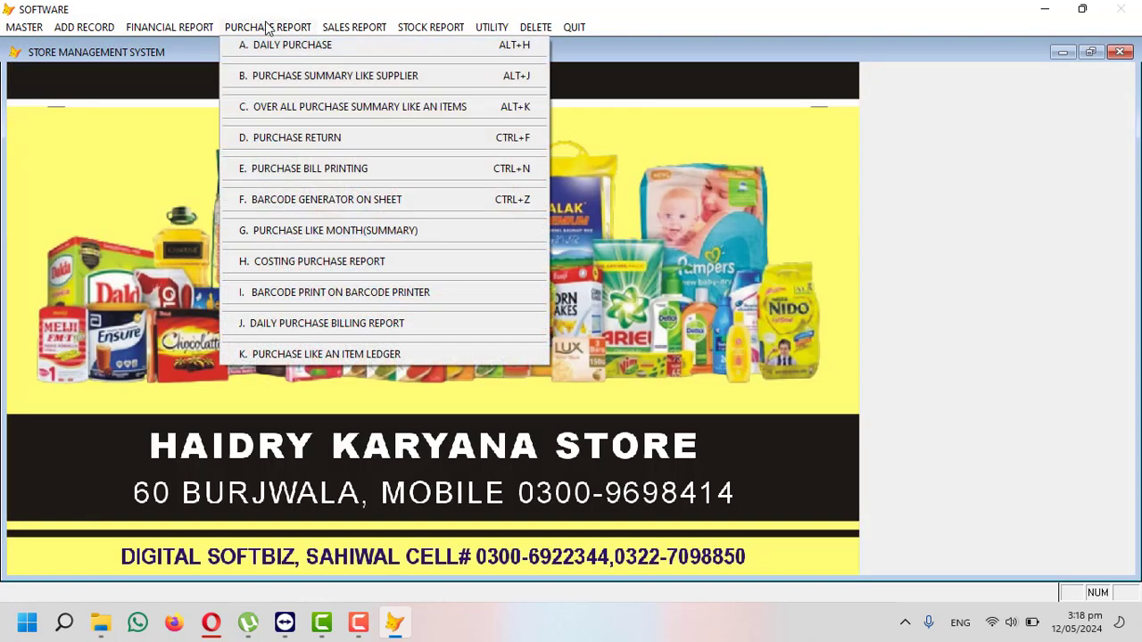
{"action": "left_click", "coordinate": [382, 82]}
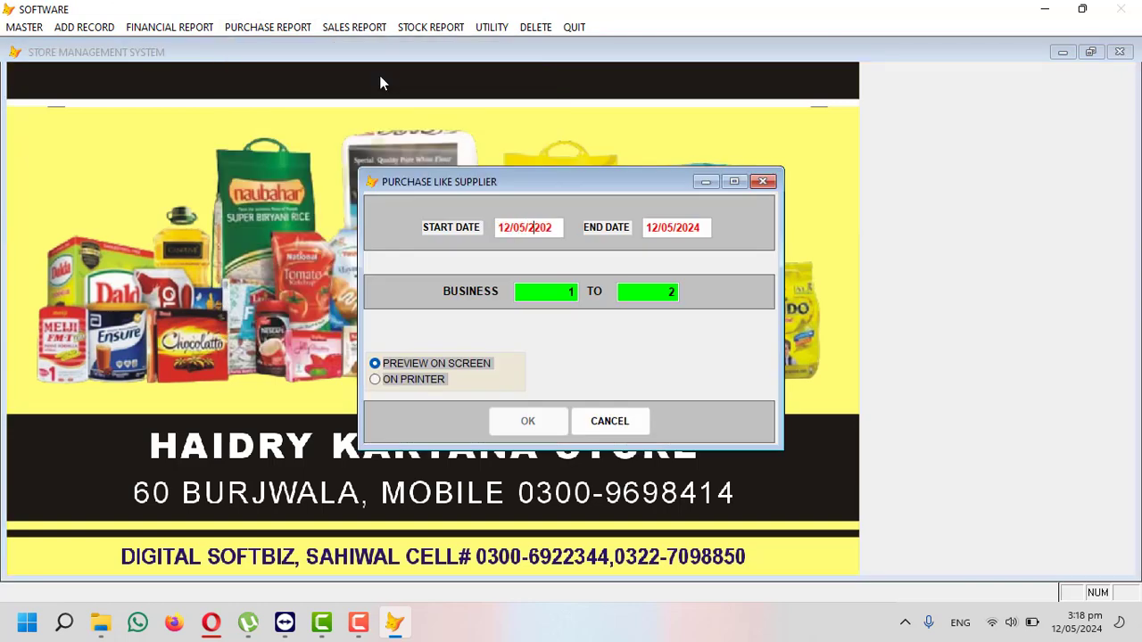
{"action": "key", "text": "Return"}
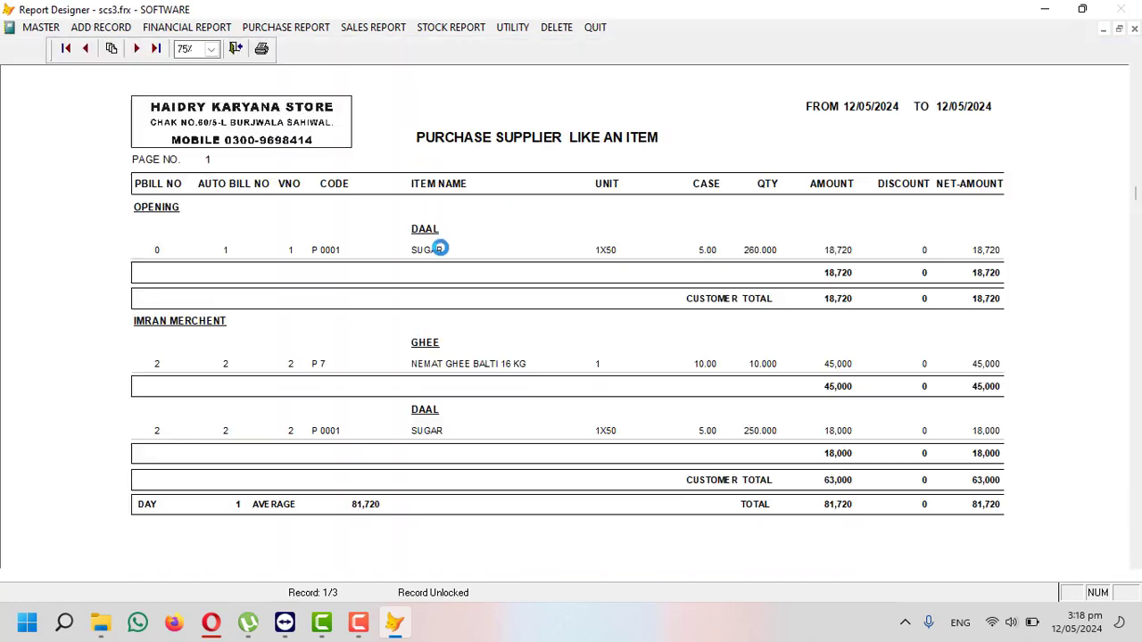
{"action": "left_click", "coordinate": [440, 249]}
{"action": "scroll", "coordinate": [428, 268], "scroll_direction": "down", "scroll_amount": 1}
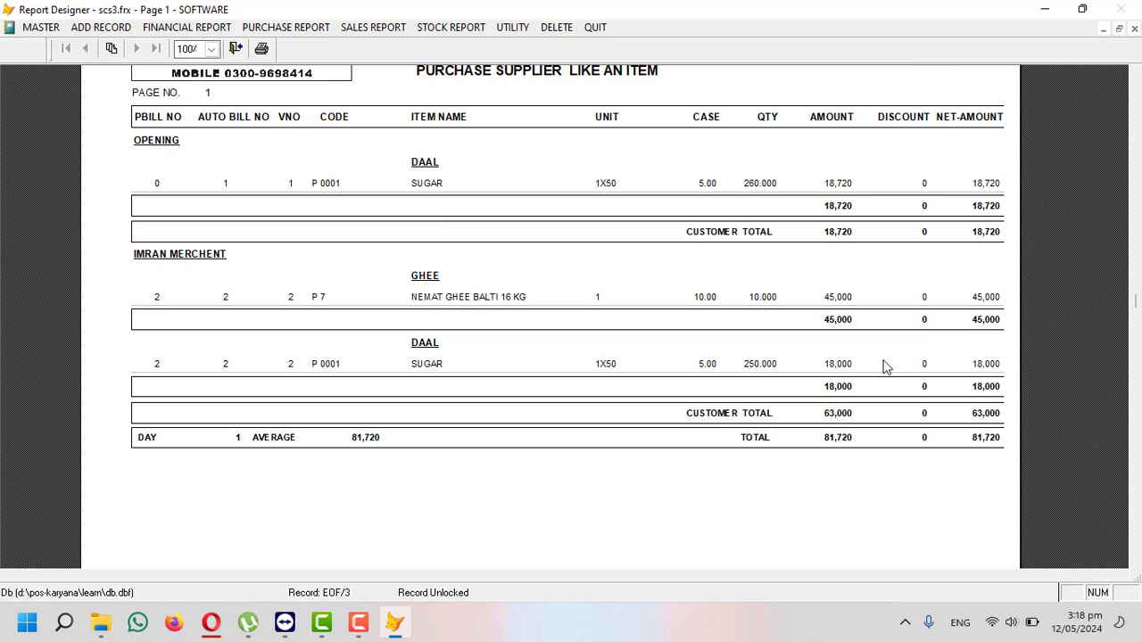
{"action": "key", "text": "Escape"}
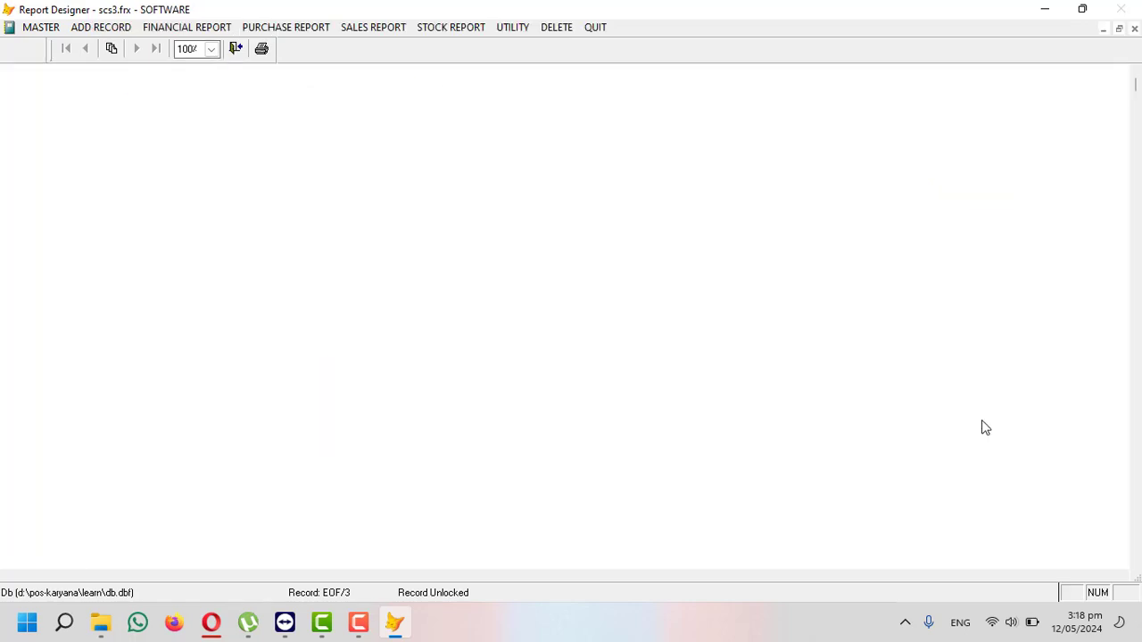
{"action": "key", "text": "Escape"}
- Preview refreshed stock in hand to 12/05/2024: sugar 435, ghee 7, total 62,820
{"action": "left_click", "coordinate": [442, 27]}
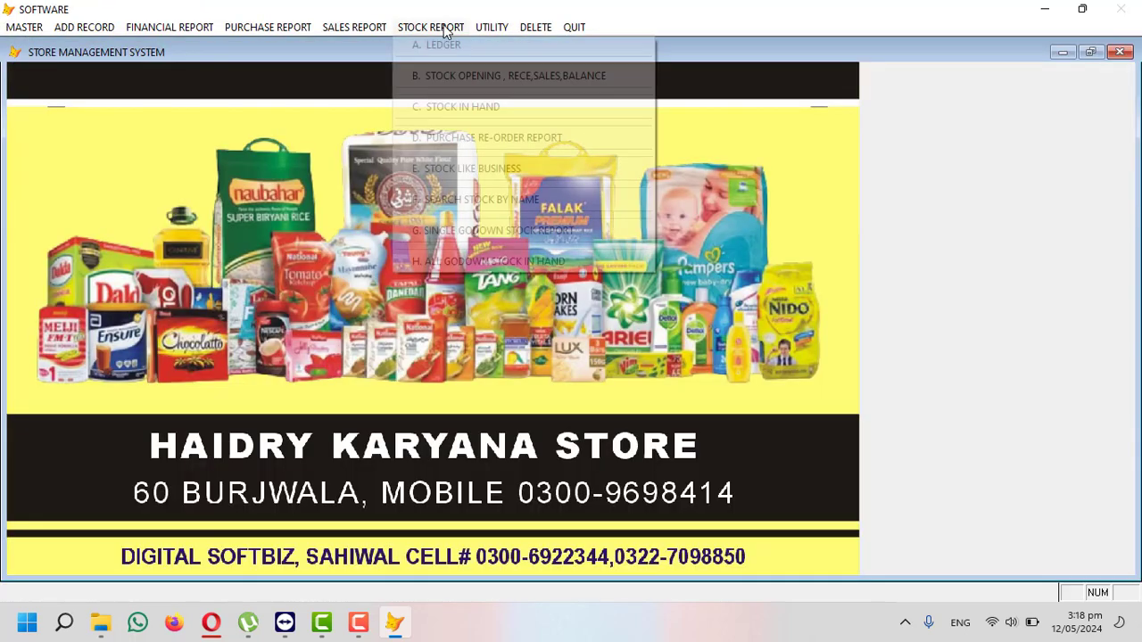
{"action": "left_click", "coordinate": [470, 107]}
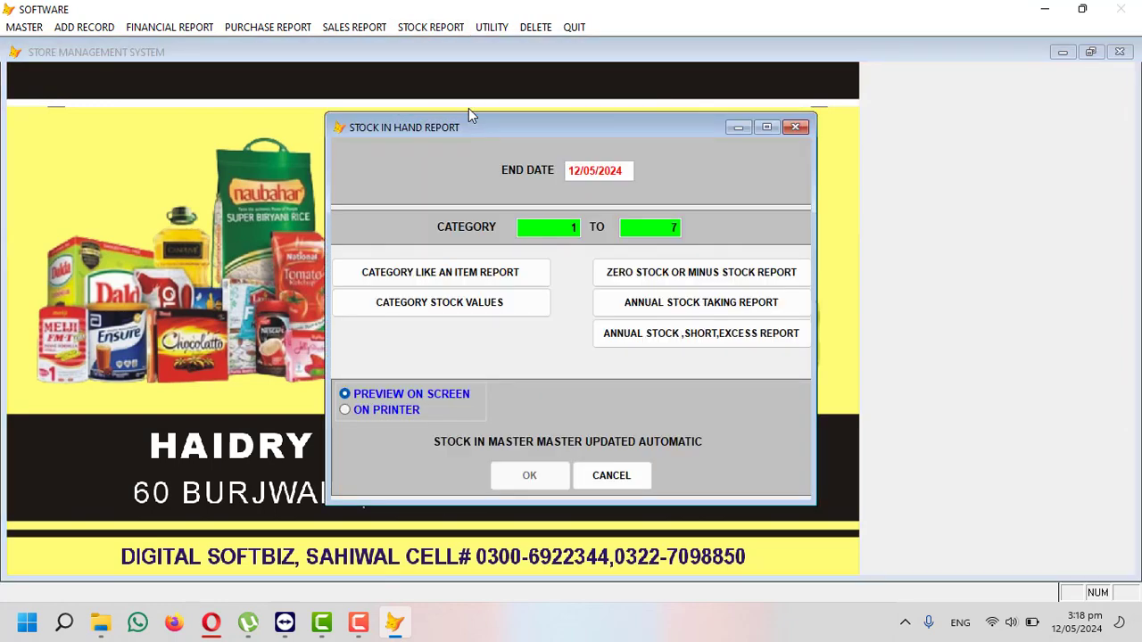
{"action": "key", "text": "Return"}
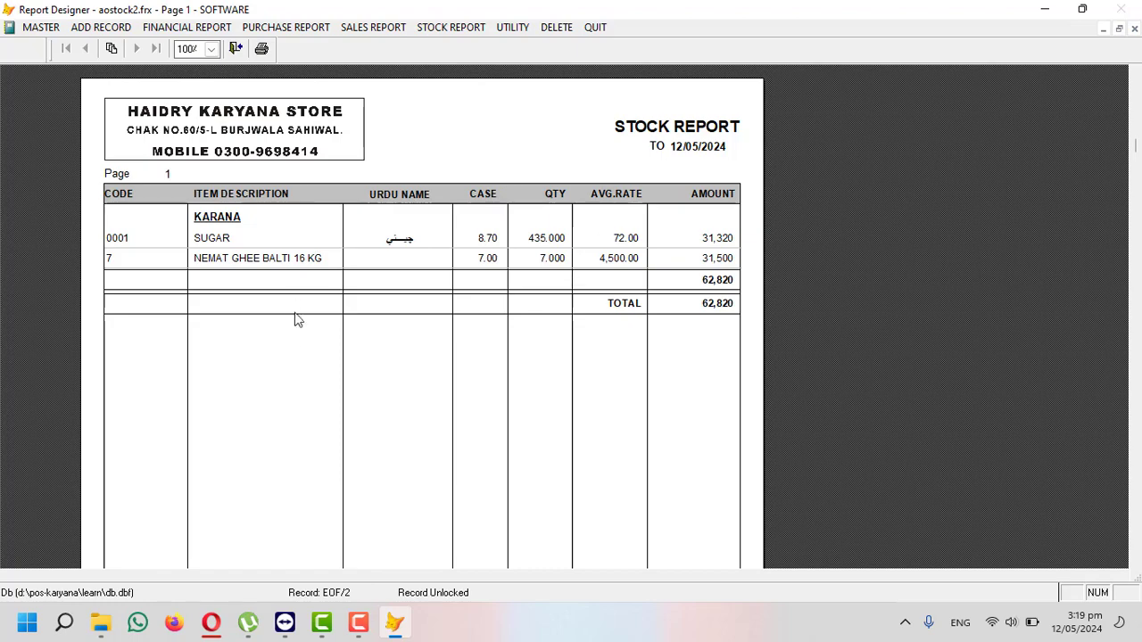
{"action": "key", "text": "Escape"}
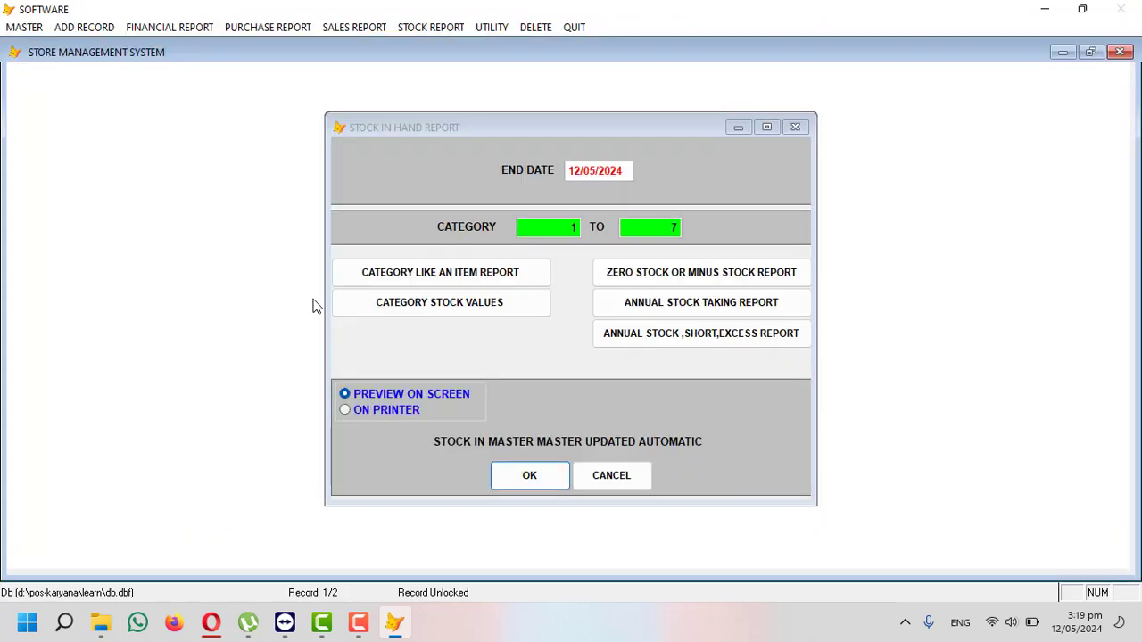
{"action": "key", "text": "Escape"}
{"action": "left_click", "coordinate": [179, 29]}
{"action": "mouse_move", "coordinate": [263, 34]}
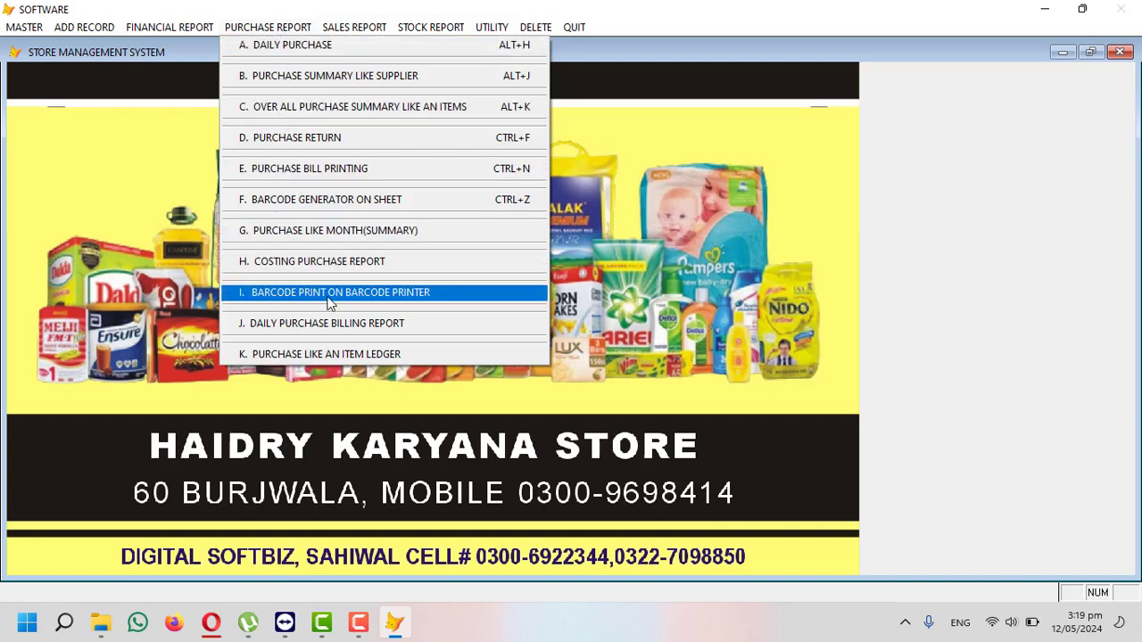
- Save 10 barcode labels for SUGAR (code 0001, rate 4000.00) with on-screen barcode output
{"action": "left_click", "coordinate": [392, 301]}
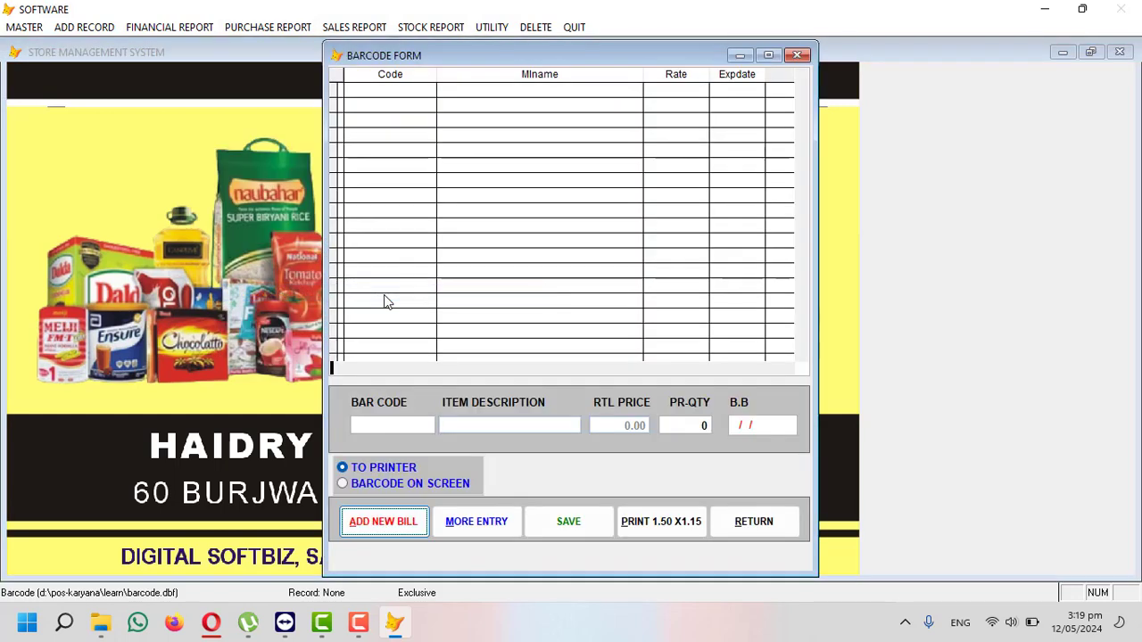
{"action": "key", "text": "Return"}
{"action": "key", "text": "Return"}
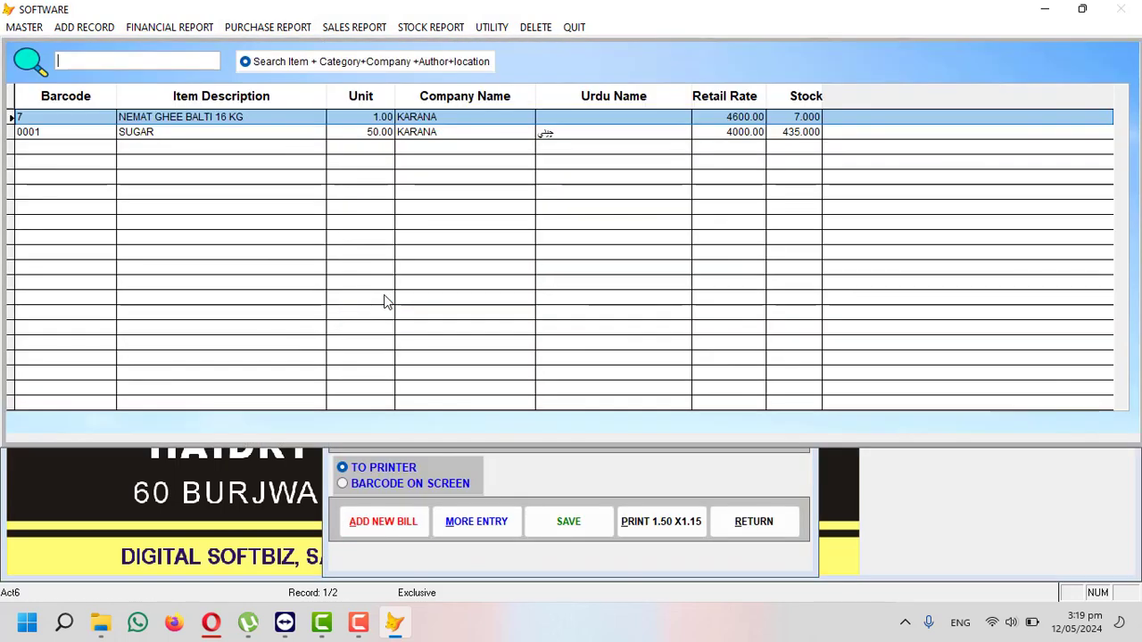
{"action": "type", "text": "SUG"}
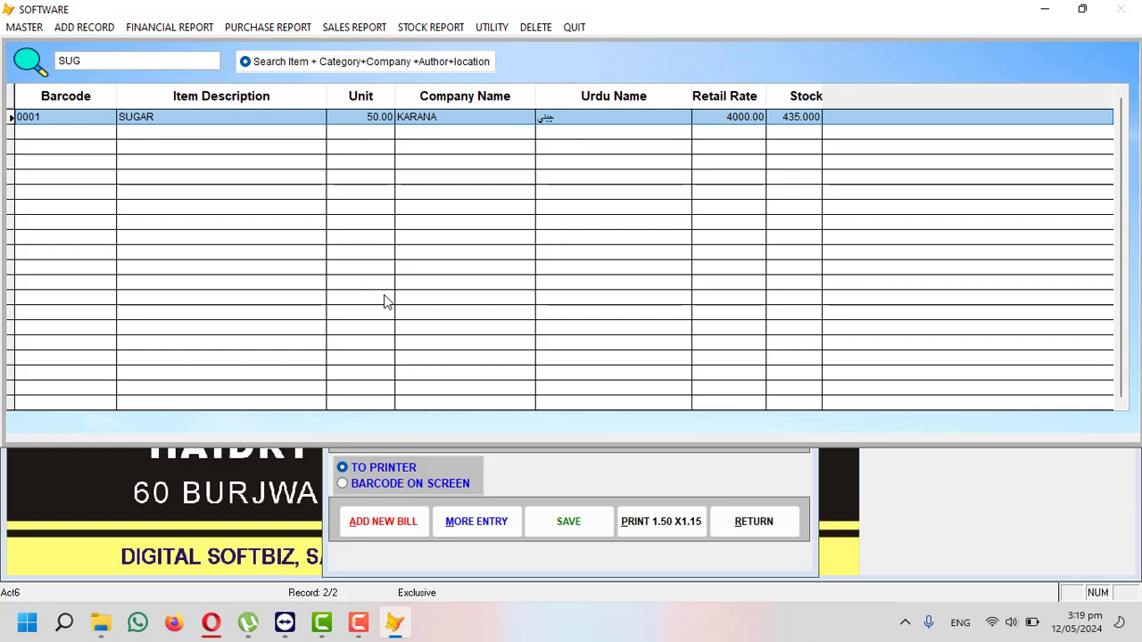
{"action": "key", "text": "Return"}
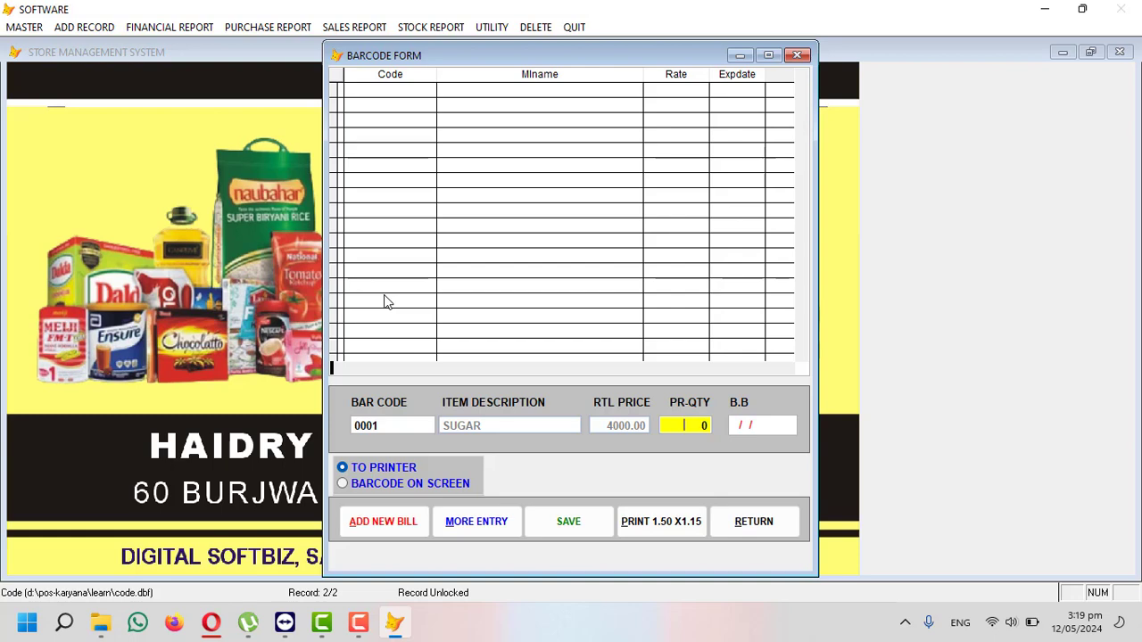
{"action": "type", "text": "10"}
{"action": "key", "text": "Return"}
{"action": "key", "text": "Return"}
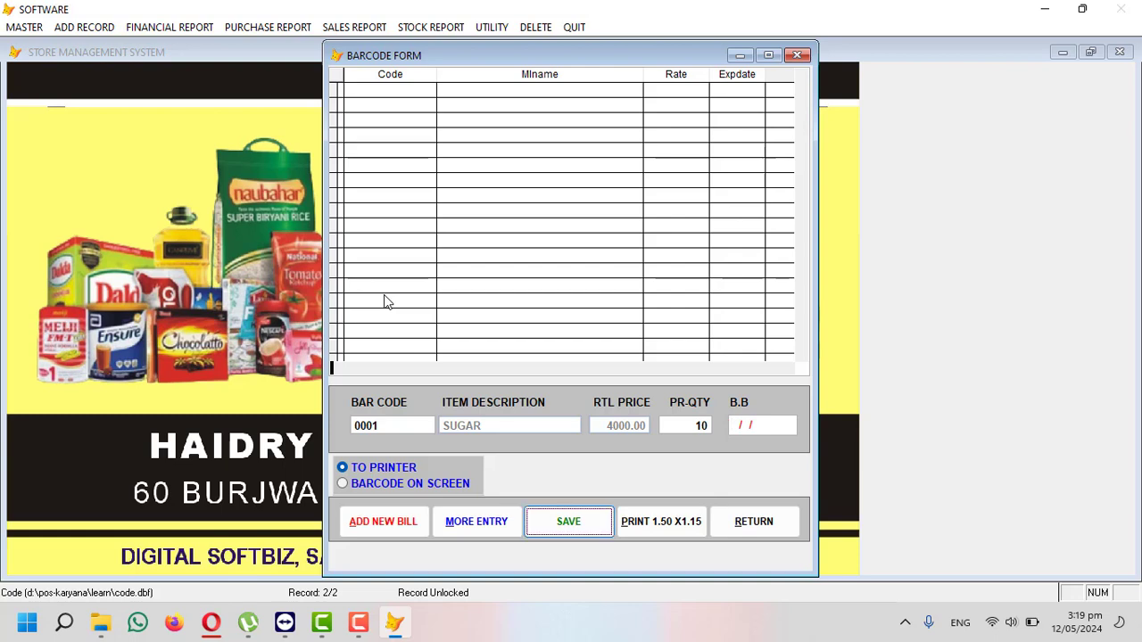
{"action": "key", "text": "Return"}
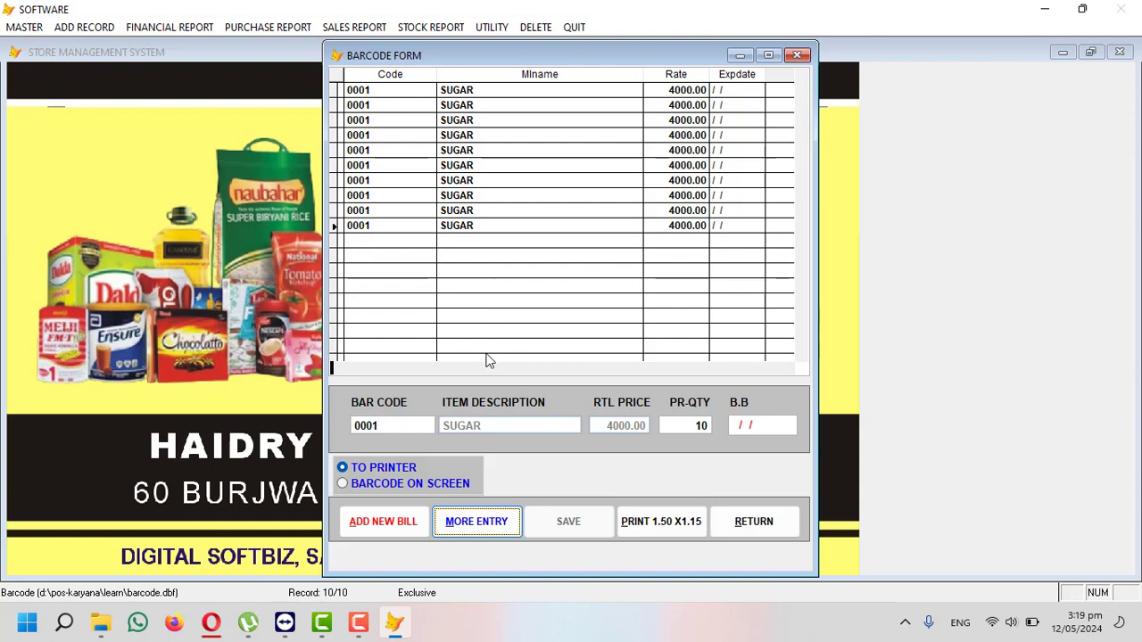
{"action": "left_click", "coordinate": [389, 484]}
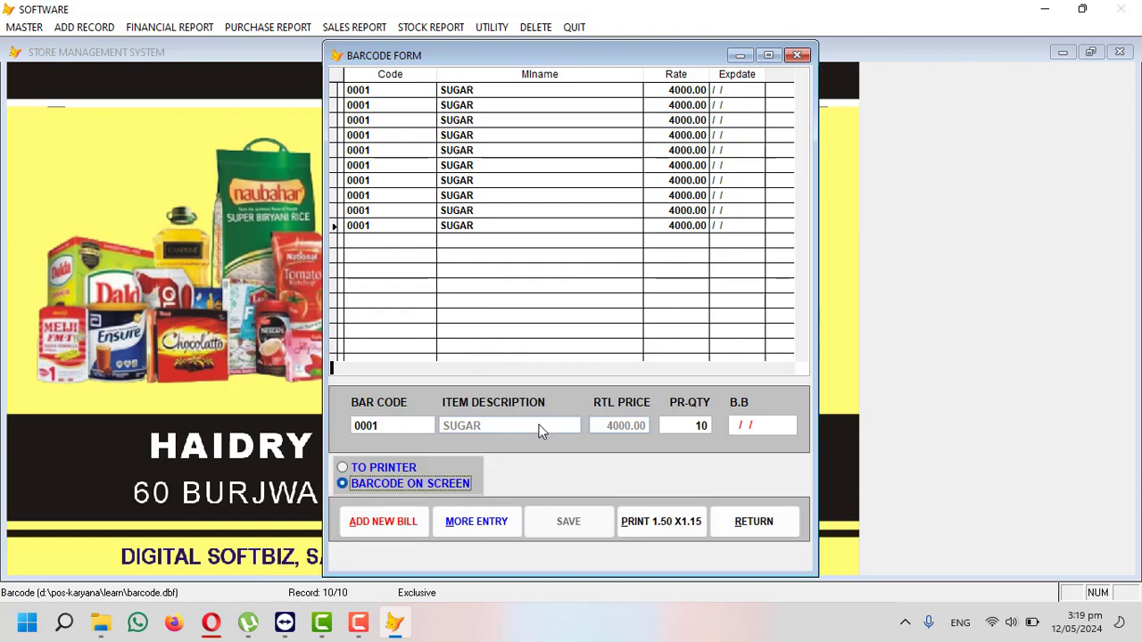
- Preview the 1.50 X 1.15 sheet of ten SUGAR labels (code 0001, RS 4000), then close the barcode form
{"action": "left_click", "coordinate": [675, 530]}
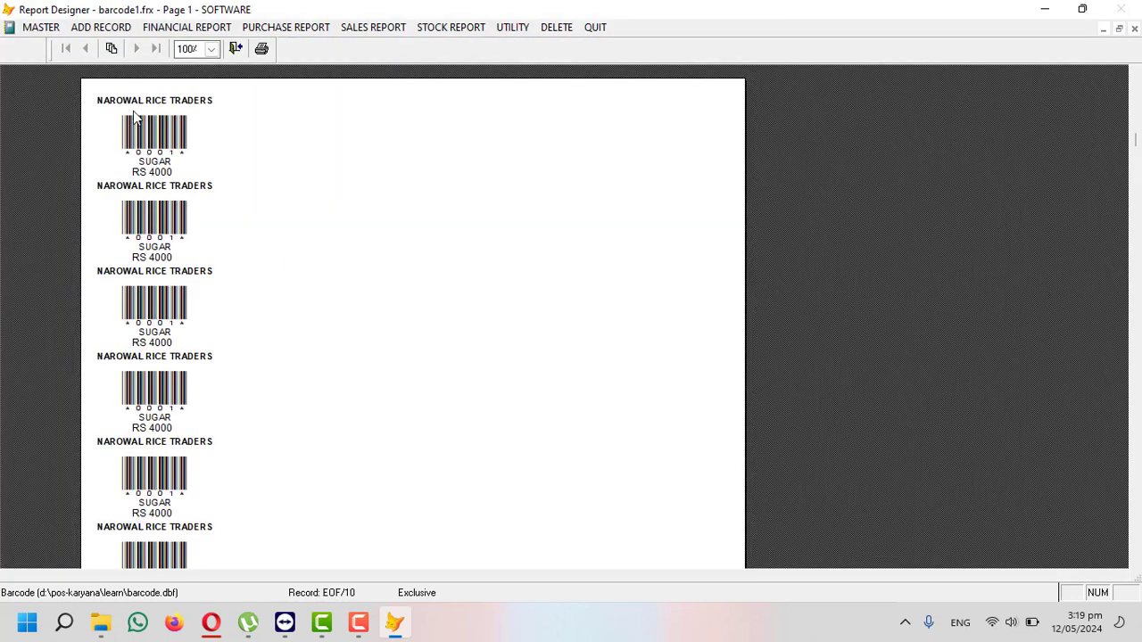
{"action": "scroll", "coordinate": [160, 189], "scroll_direction": "down", "scroll_amount": 5}
{"action": "scroll", "coordinate": [160, 248], "scroll_direction": "down", "scroll_amount": 5}
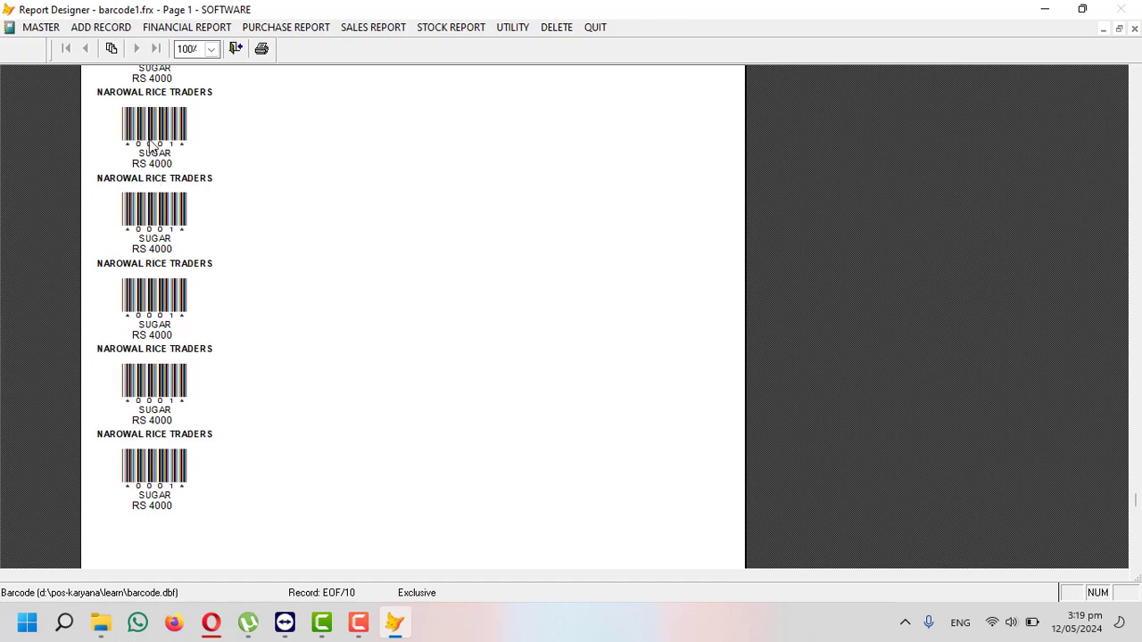
{"action": "scroll", "coordinate": [183, 151], "scroll_direction": "down", "scroll_amount": 1}
{"action": "scroll", "coordinate": [171, 155], "scroll_direction": "up", "scroll_amount": 1}
{"action": "scroll", "coordinate": [165, 174], "scroll_direction": "up", "scroll_amount": 2}
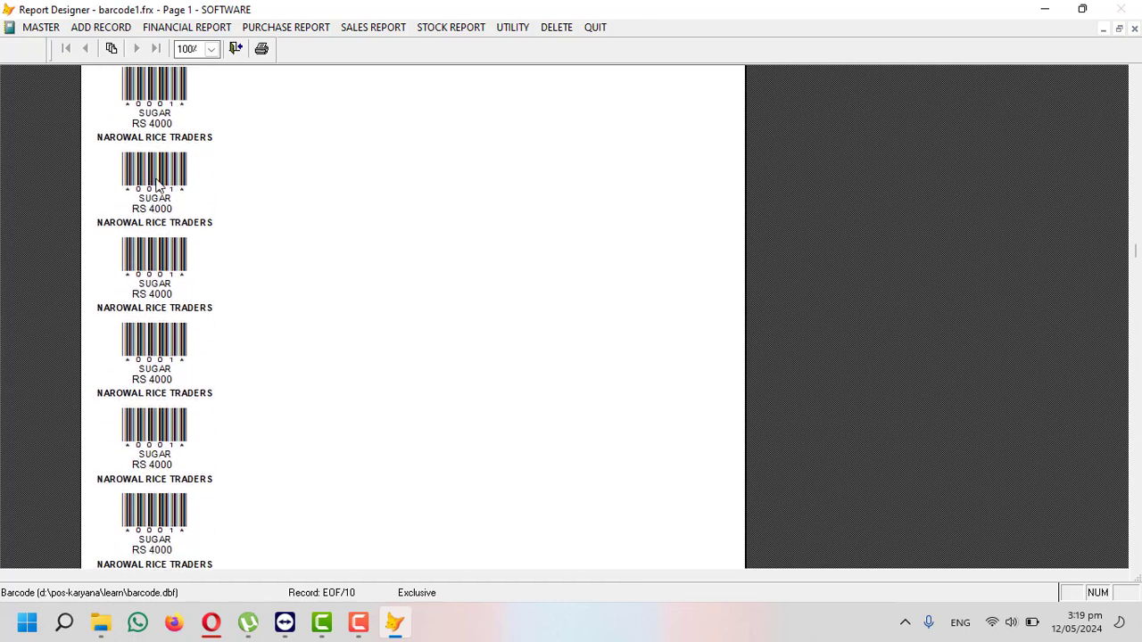
{"action": "scroll", "coordinate": [161, 178], "scroll_direction": "up", "scroll_amount": 3}
{"action": "scroll", "coordinate": [174, 165], "scroll_direction": "down", "scroll_amount": 3}
{"action": "scroll", "coordinate": [183, 153], "scroll_direction": "up", "scroll_amount": 2}
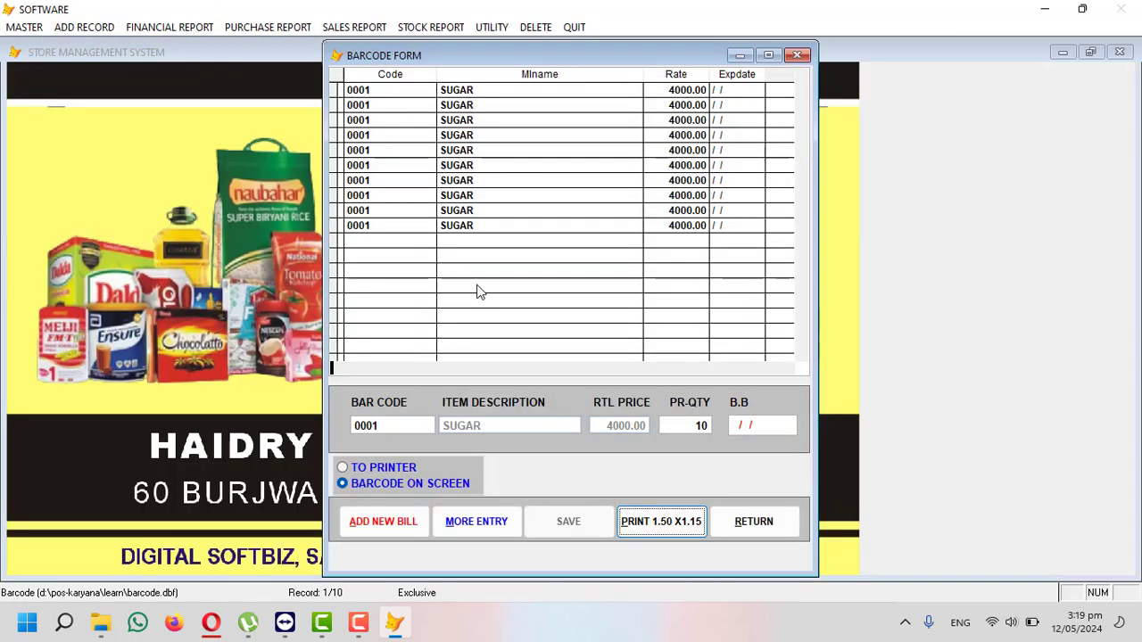
{"action": "left_click", "coordinate": [734, 519]}
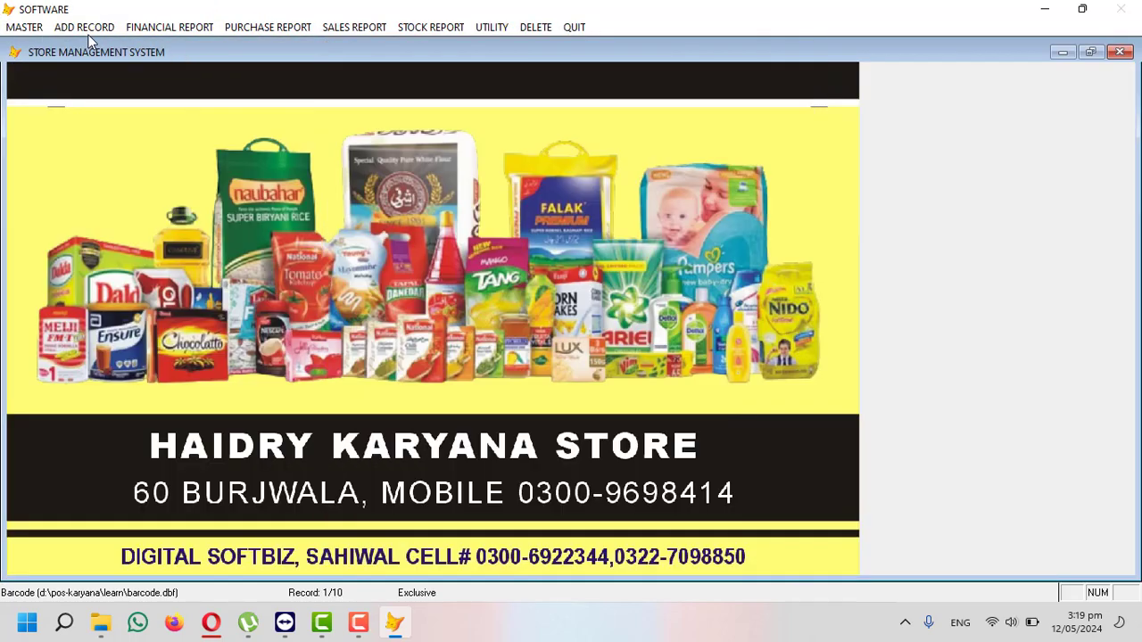
- Briefly check the C-2 Sales Counter (BIN2) form with SUGAR loaded, then close it
{"action": "left_click", "coordinate": [89, 32]}
{"action": "left_click", "coordinate": [133, 232]}
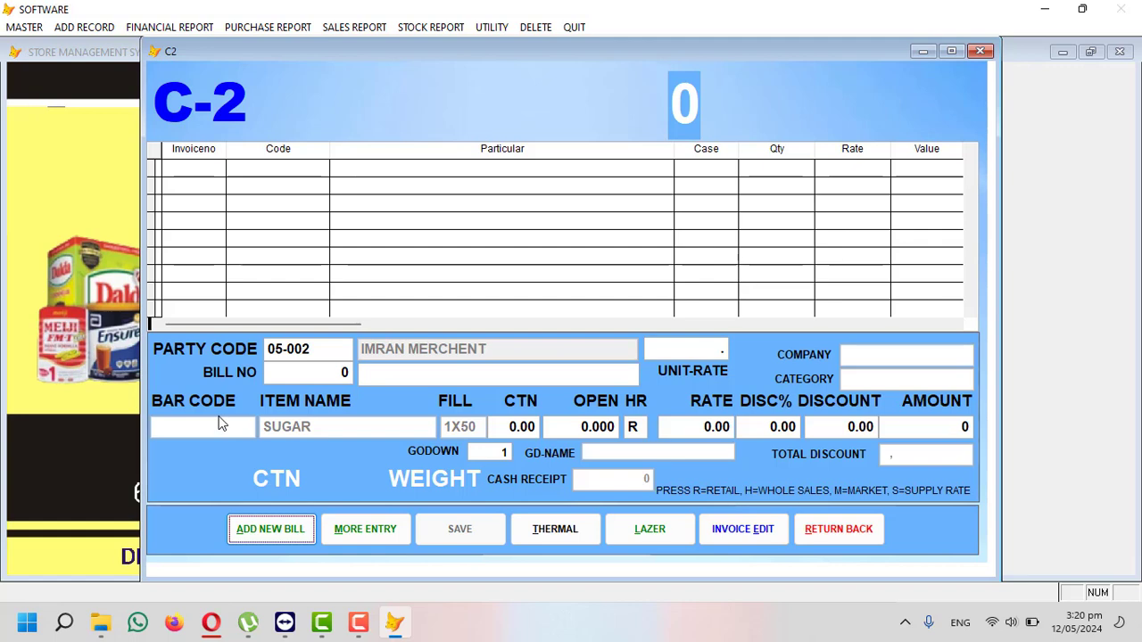
{"action": "left_click", "coordinate": [835, 528]}
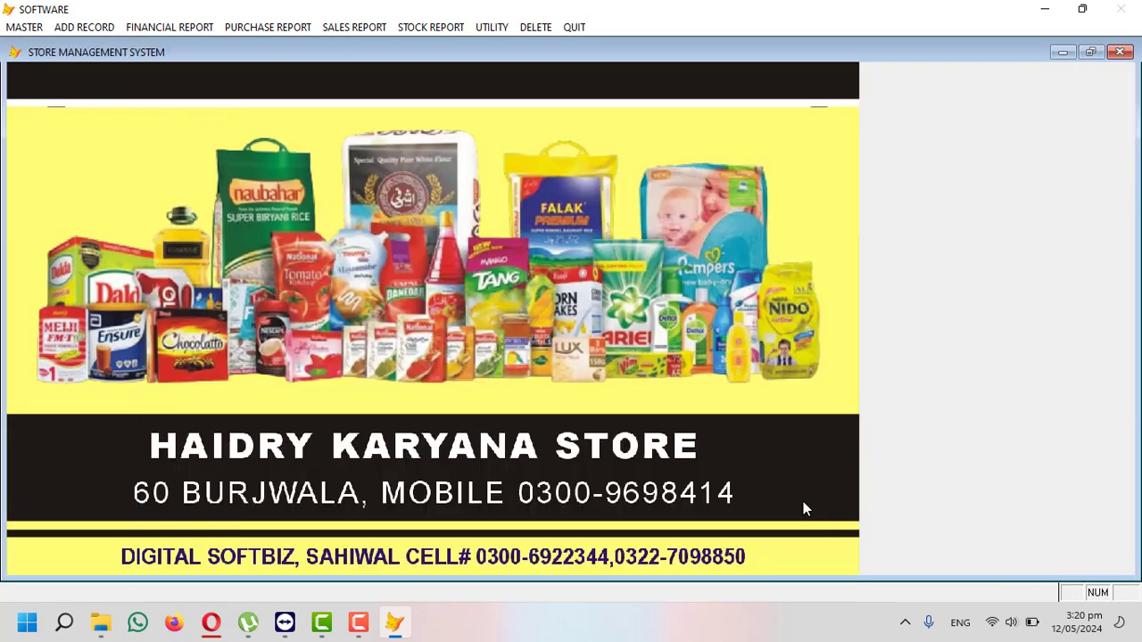
- Browse the stock and purchase report menus across to the Sales Report menu
{"action": "left_click", "coordinate": [399, 27]}
{"action": "left_click", "coordinate": [257, 28]}
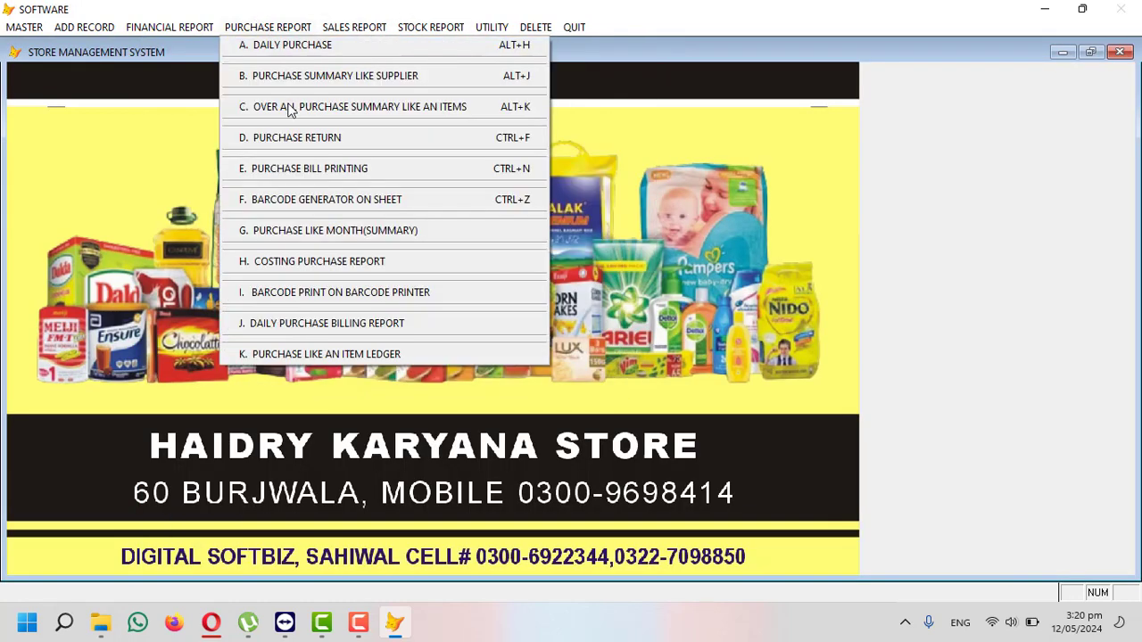
{"action": "mouse_move", "coordinate": [355, 27]}
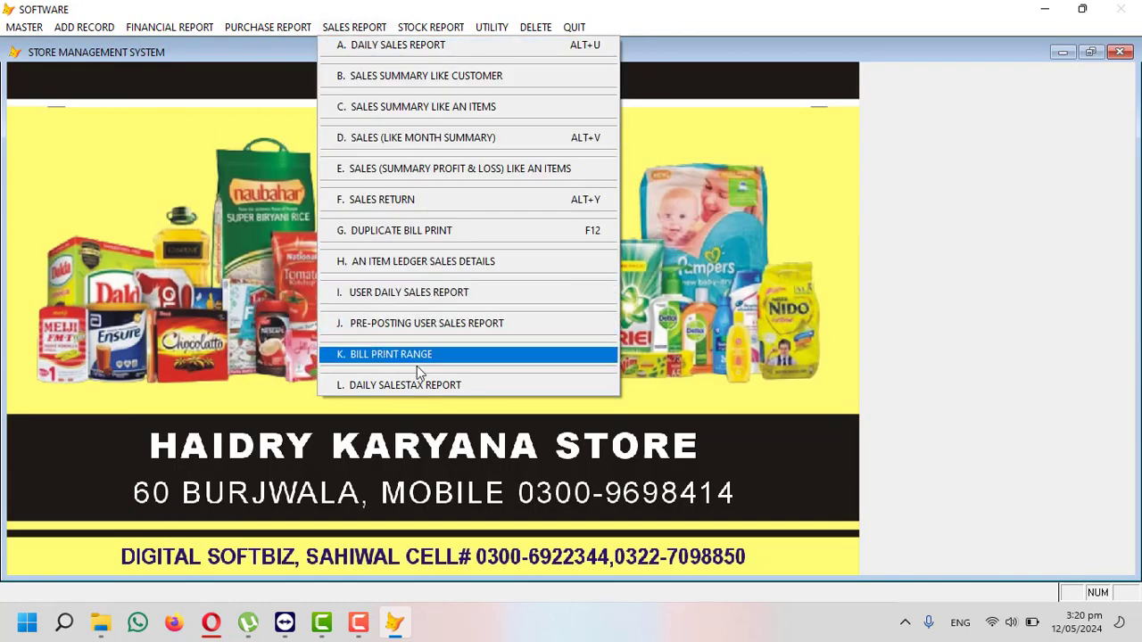
{"action": "mouse_move", "coordinate": [431, 30]}
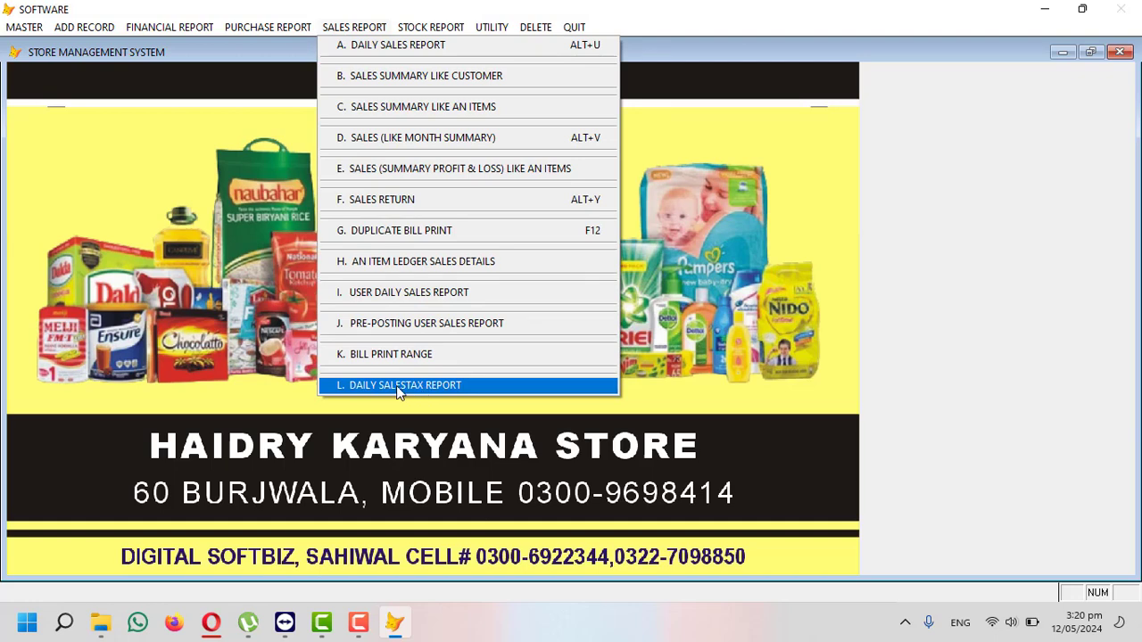
- Preview the FBR daily sales-tax report from 12/05/2024 showing SUGAR at 4,000.00, then close the register
{"action": "left_click", "coordinate": [428, 386]}
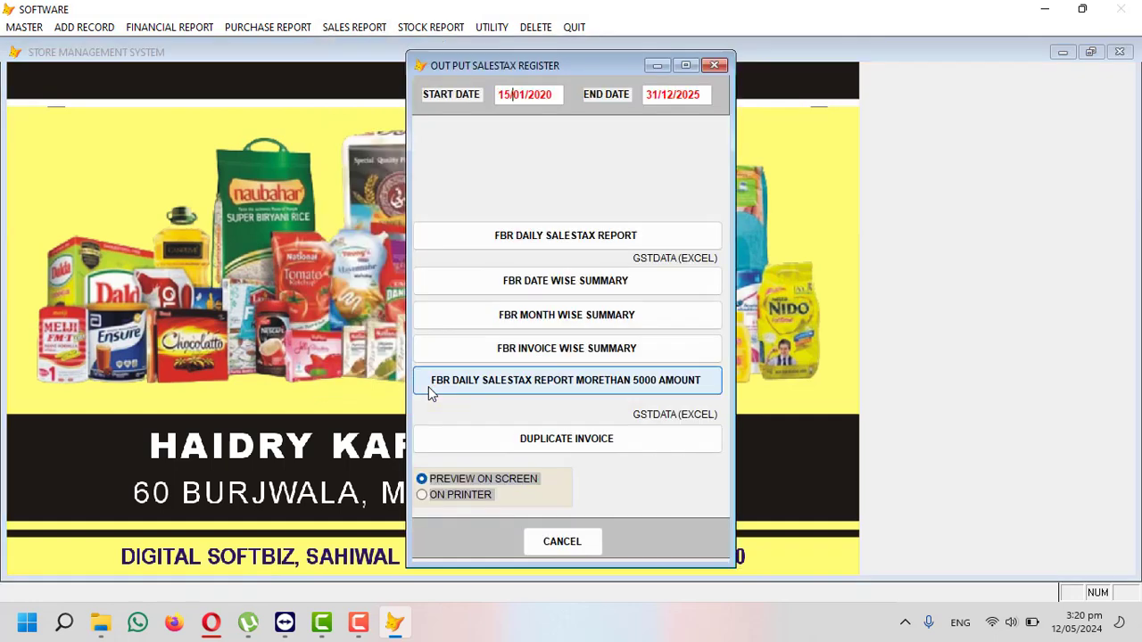
{"action": "key", "text": "BackSpace"}
{"action": "type", "text": "2/05/2"}
{"action": "key", "text": "Return"}
{"action": "key", "text": "Return"}
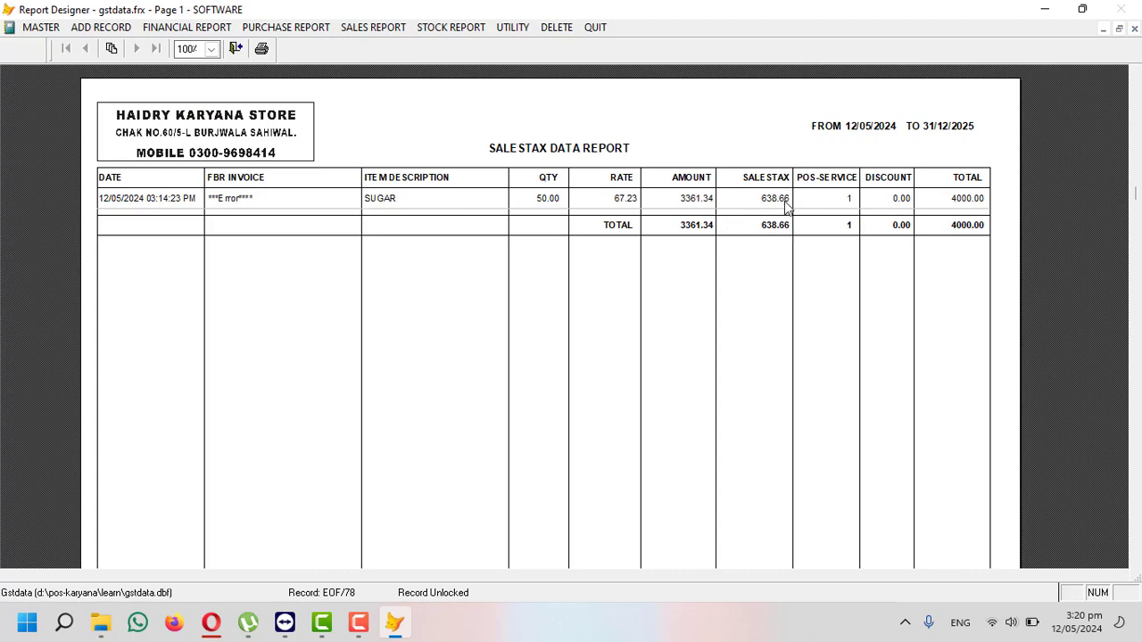
{"action": "key", "text": "Escape"}
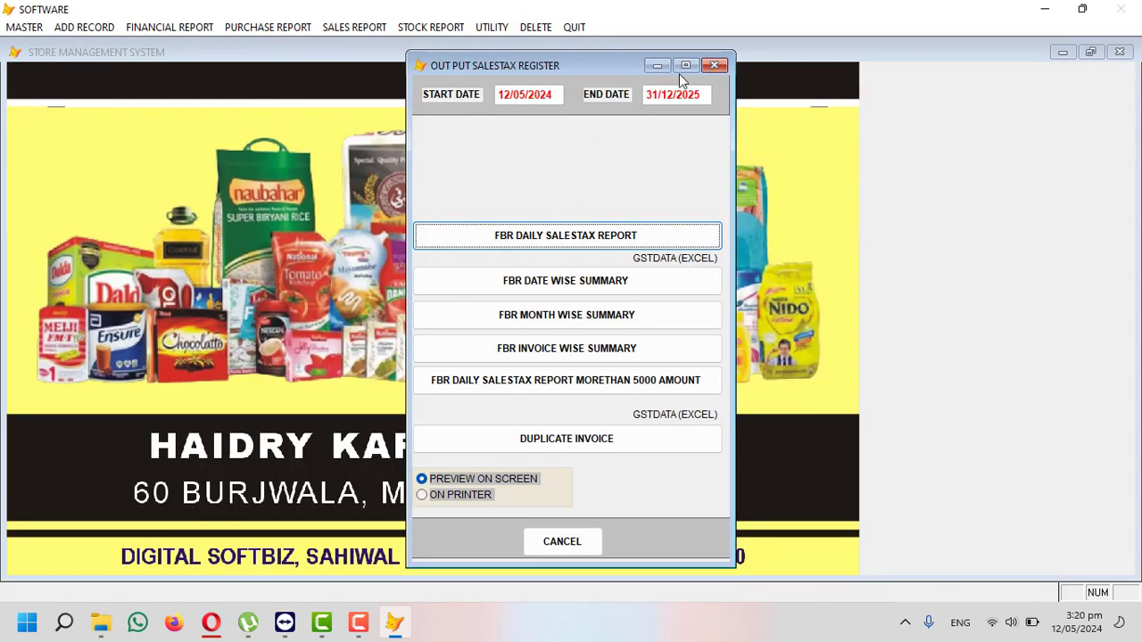
{"action": "left_click", "coordinate": [711, 68]}
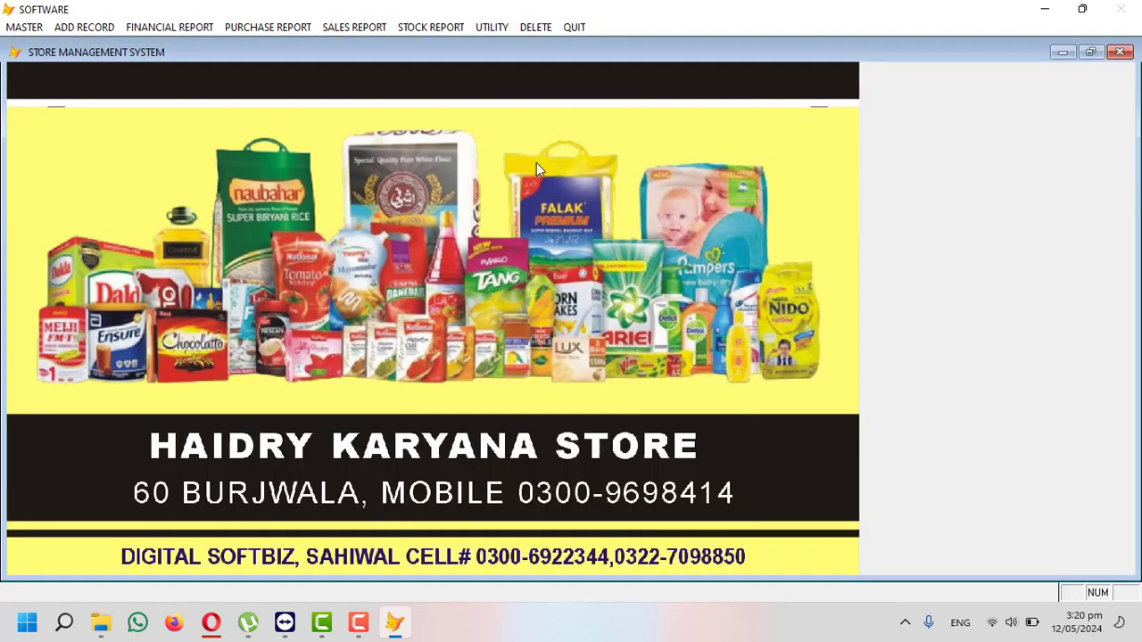